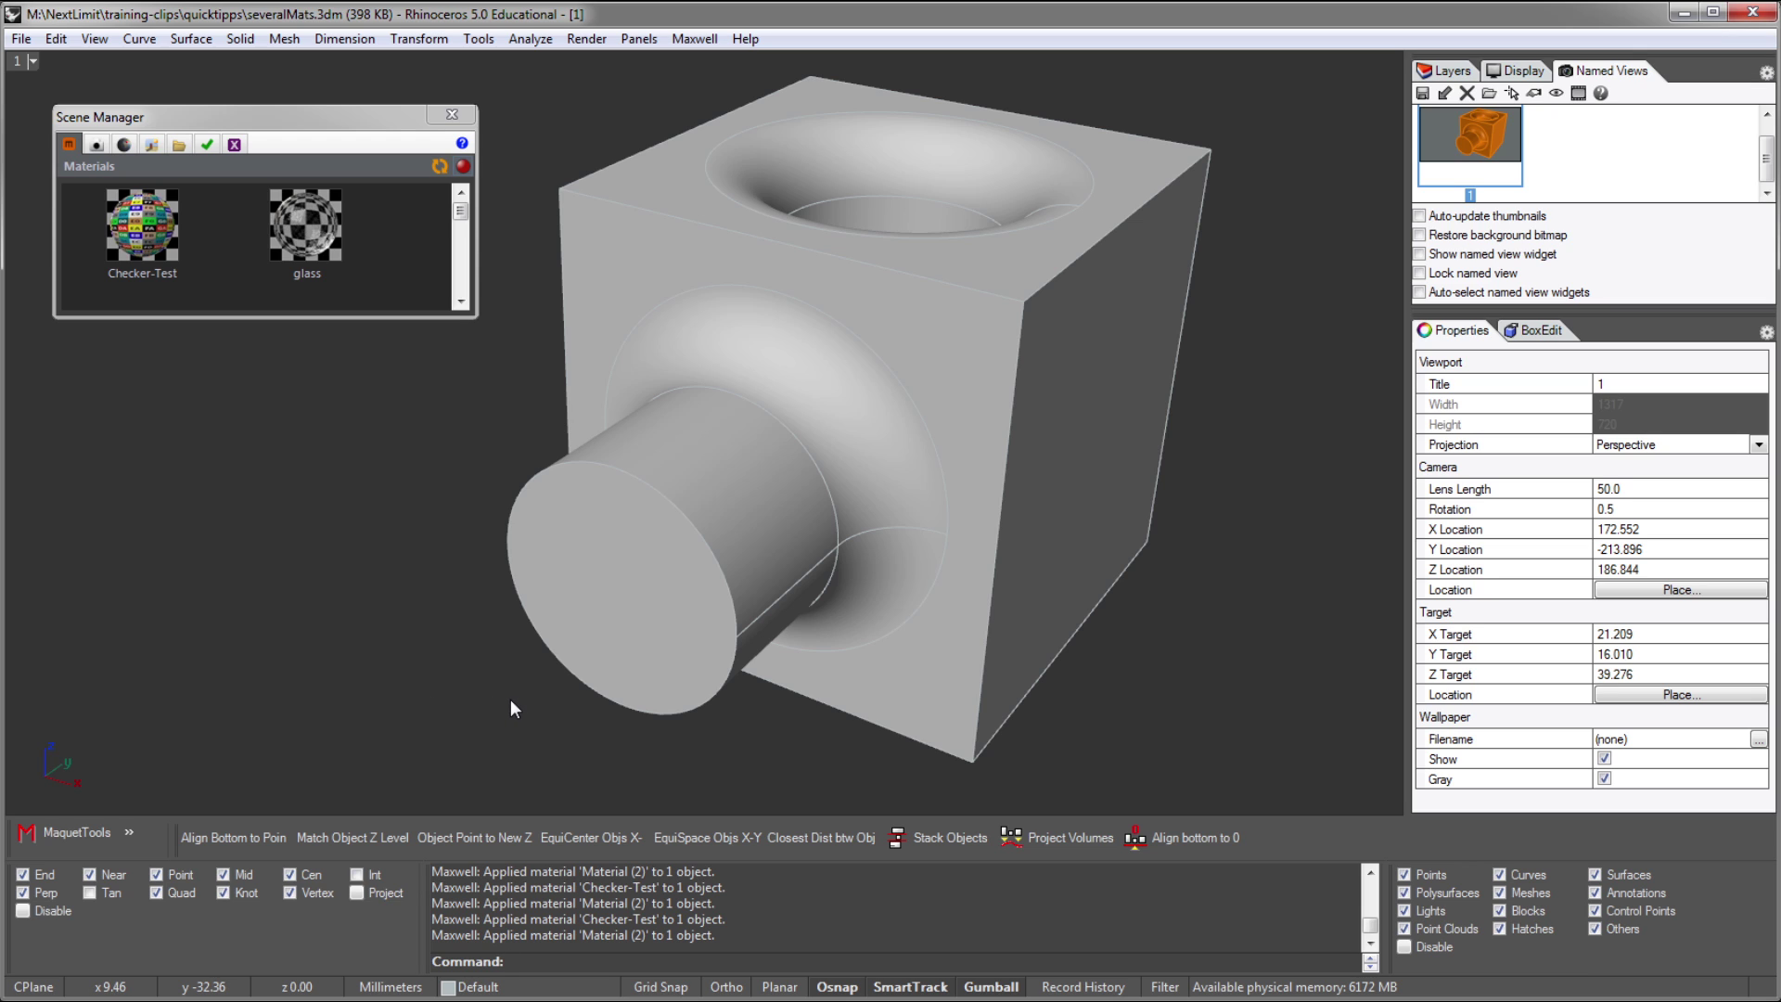
Give the selected cube-and-cylinder model the Checker-Test material from the Scene Manager
ctrl+shift+click(651, 617)
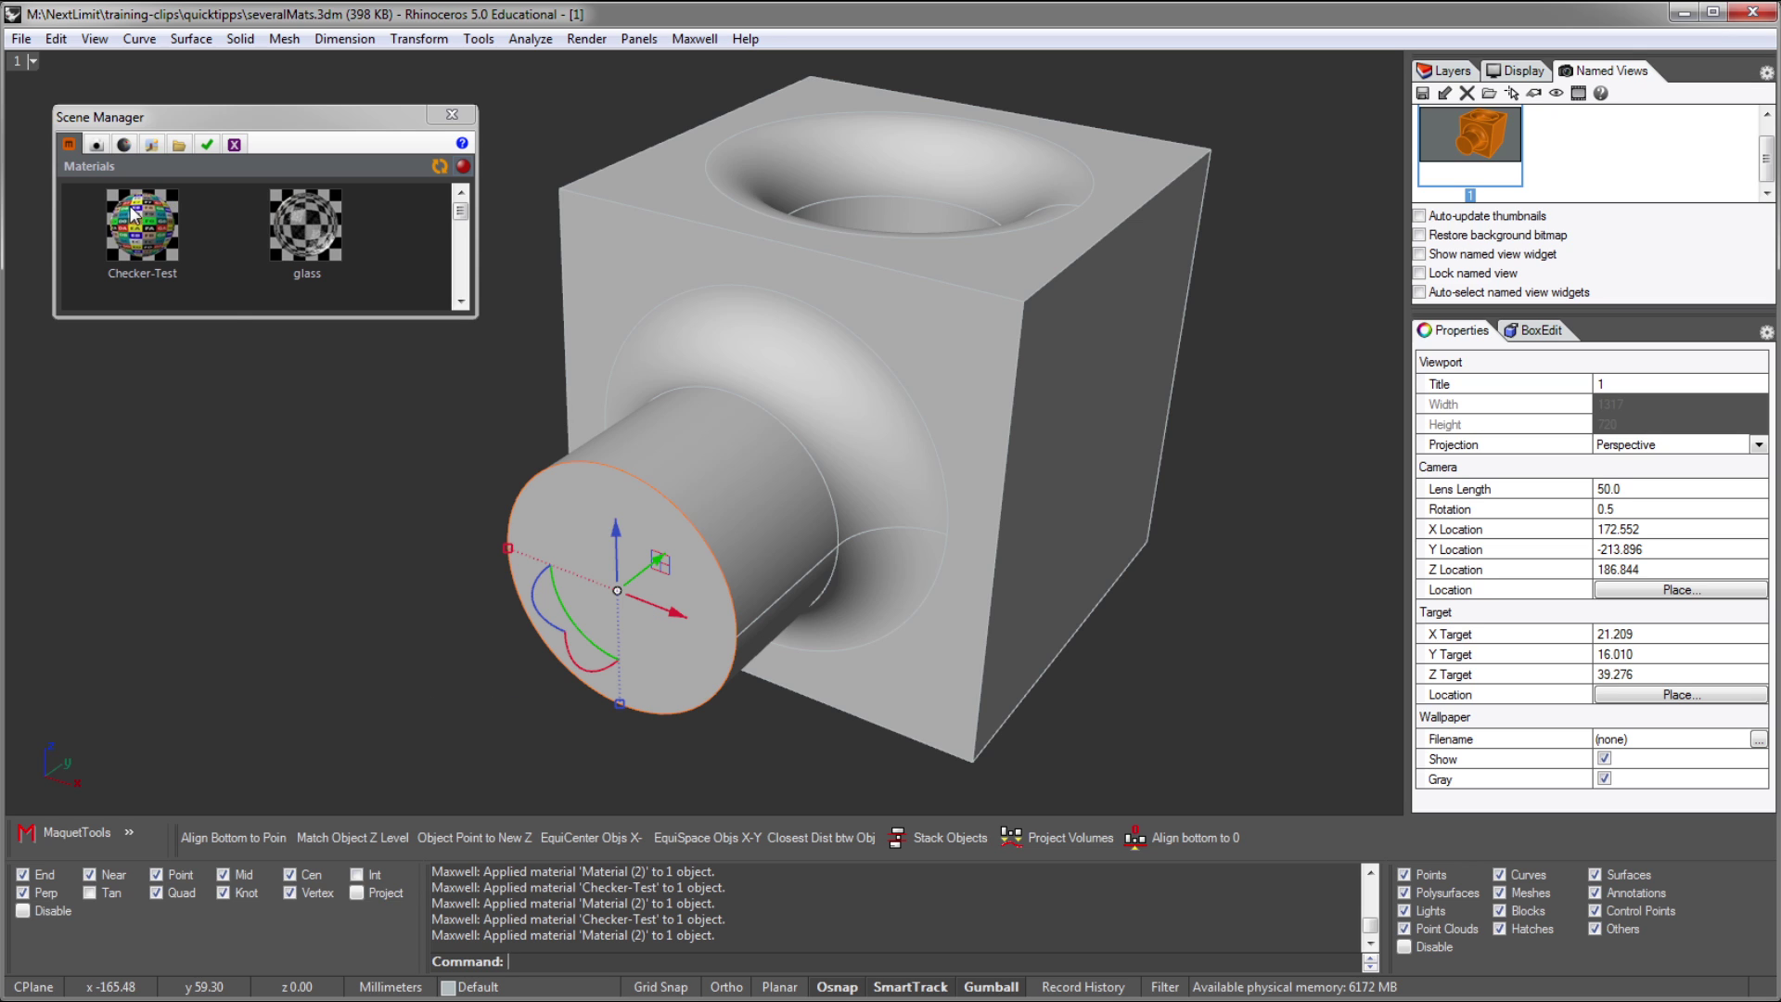
drag(134, 213, 547, 593)
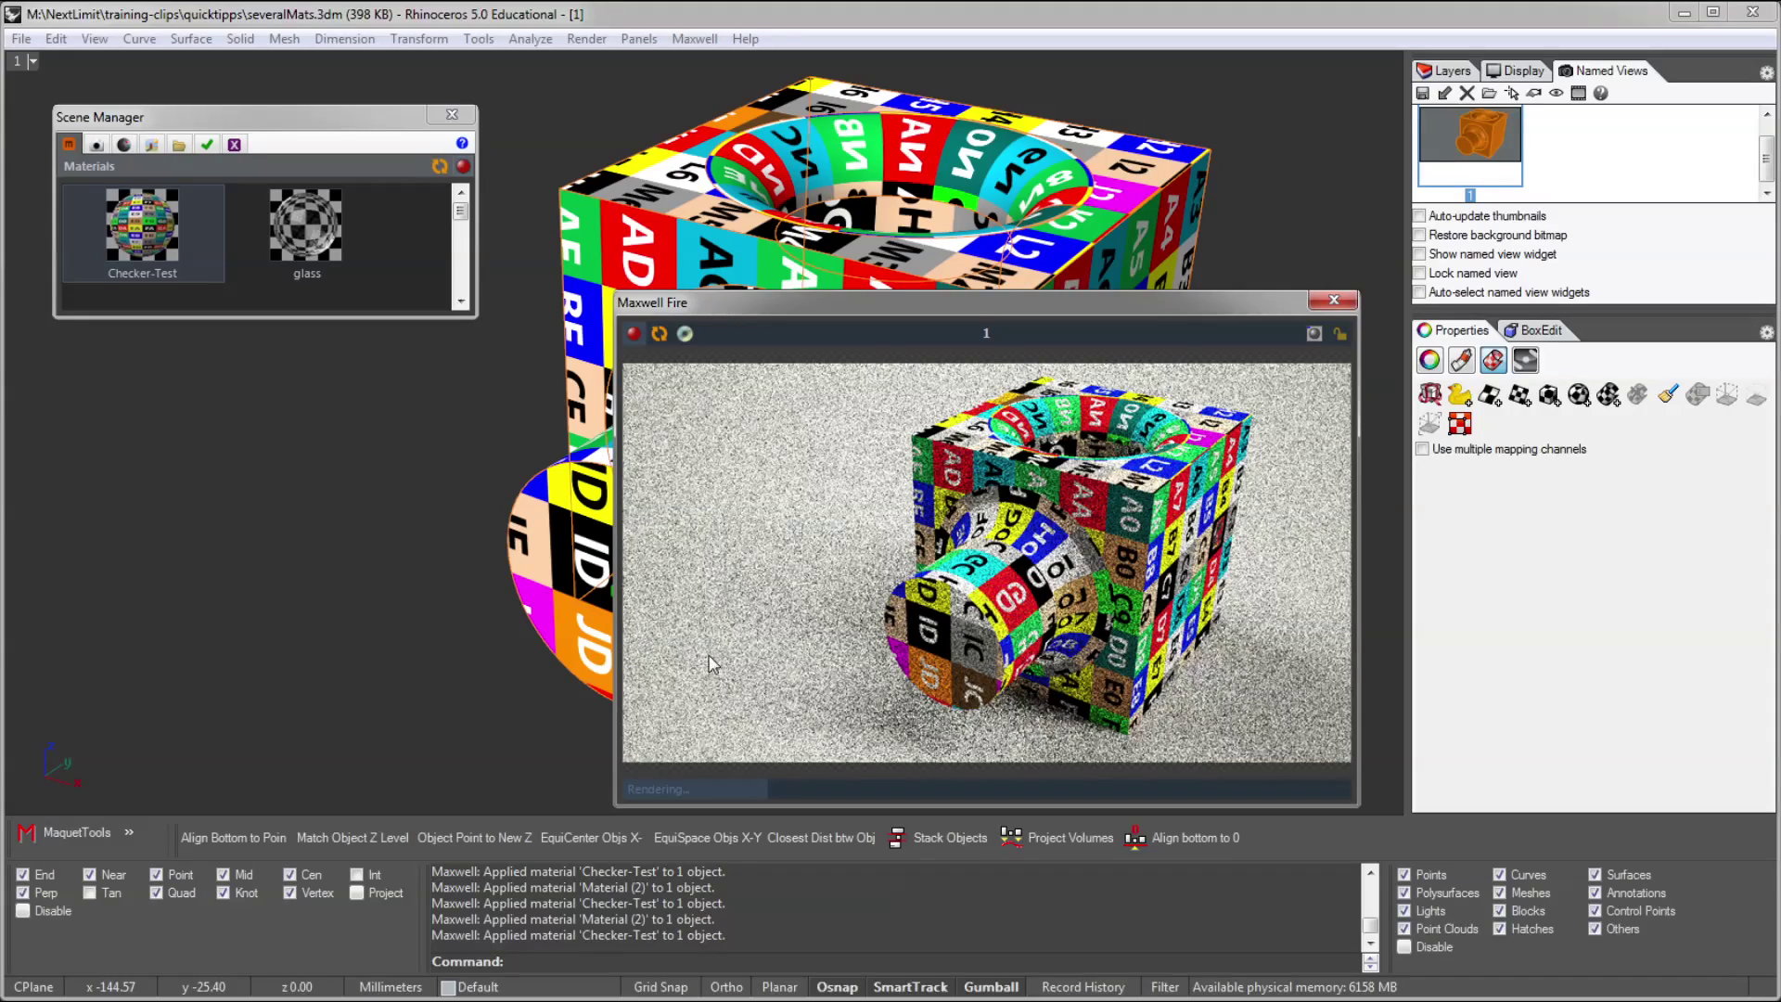
Explode the model and join the cylinder, fillet and cube front face into one part
drag(1048, 303, 248, 318)
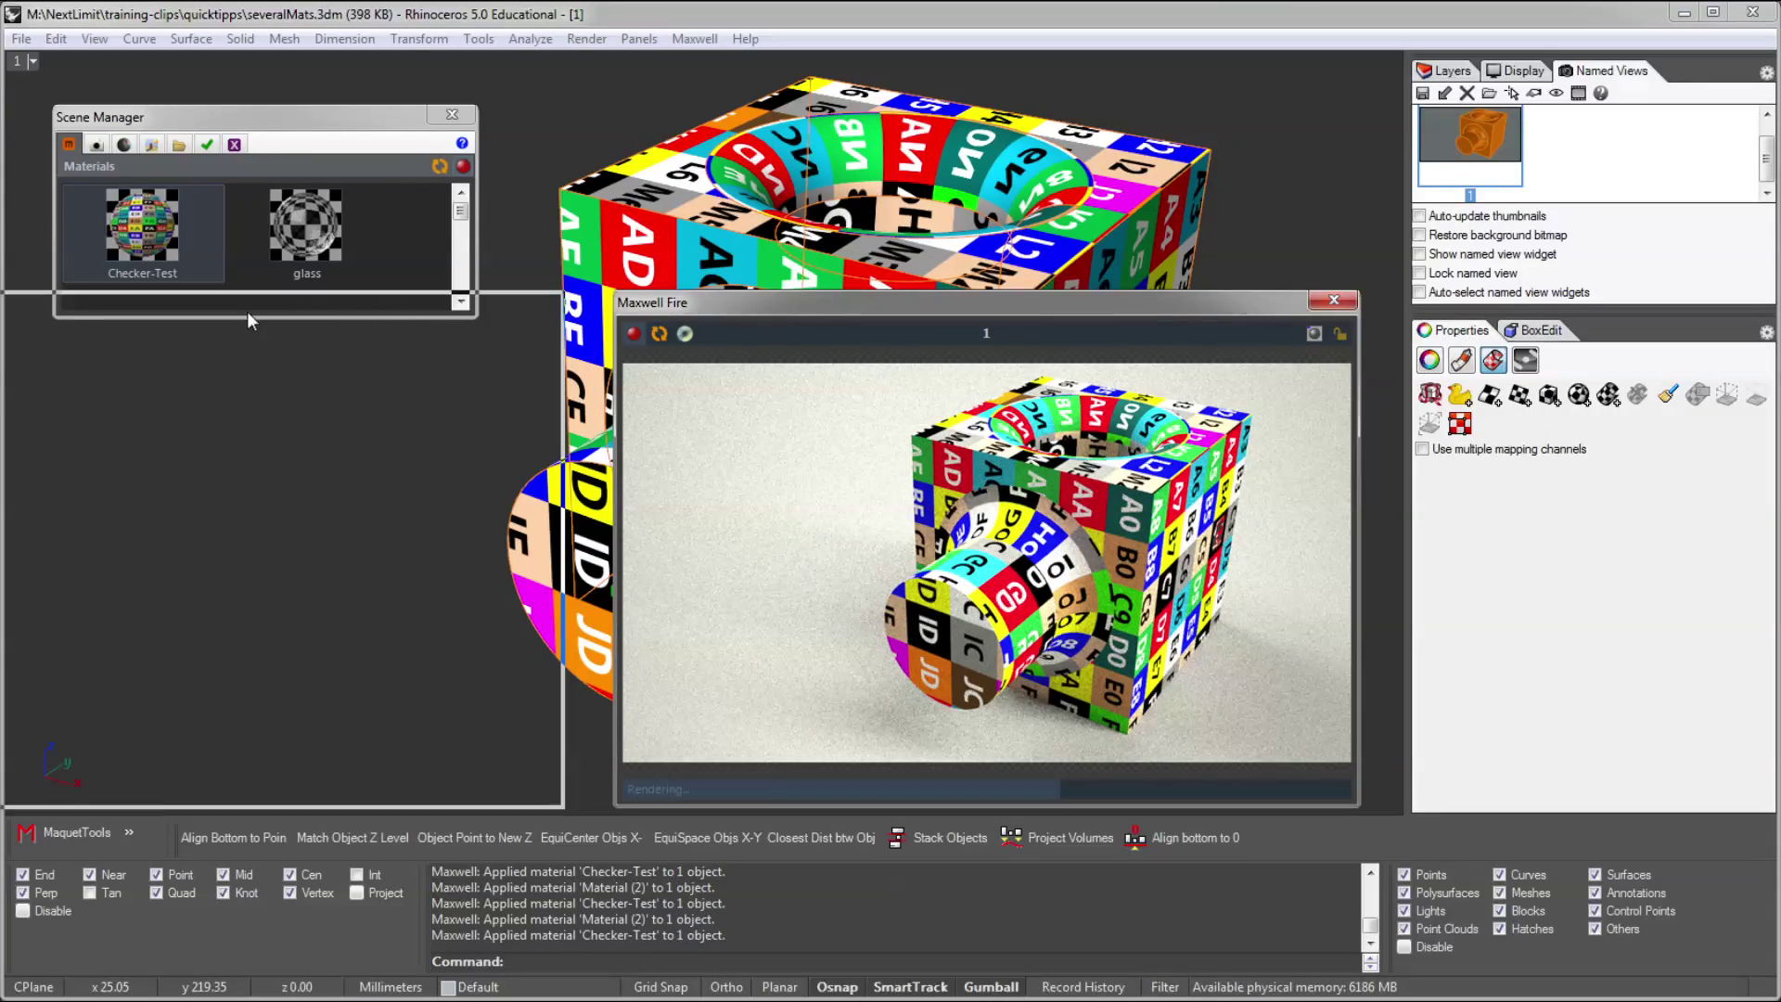
click(56, 38)
click(42, 490)
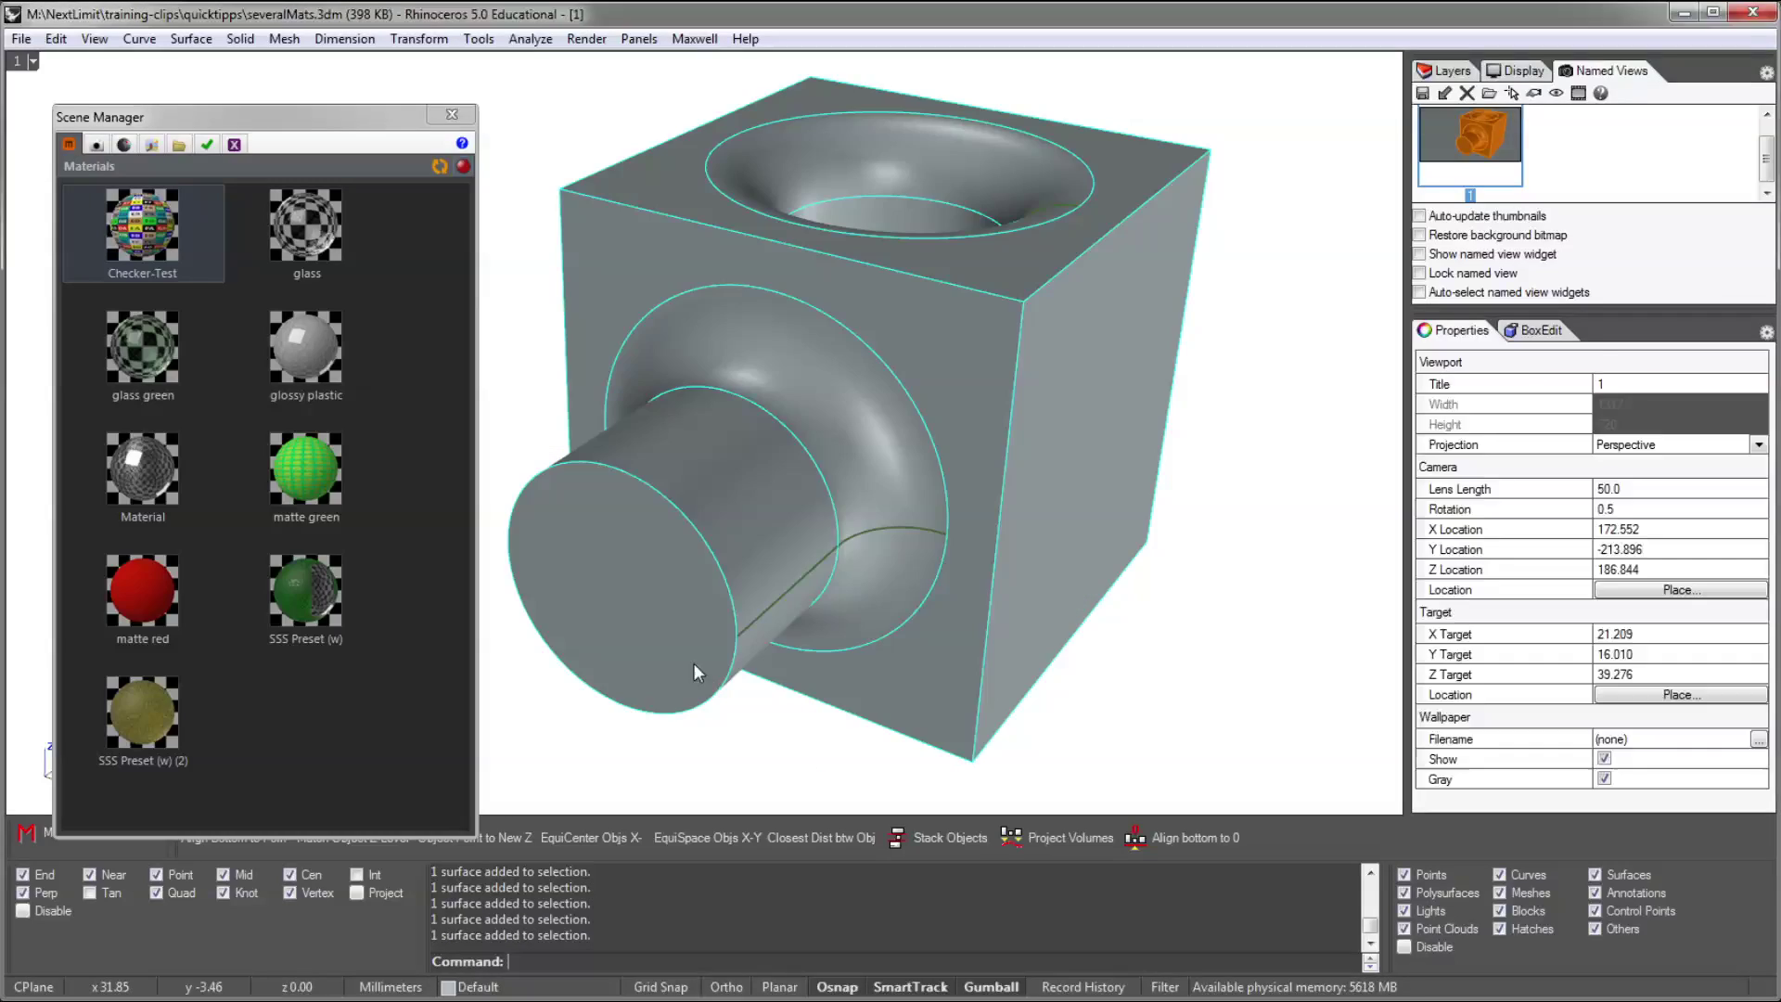
shift+click(693, 662)
shift+click(893, 466)
shift+click(584, 293)
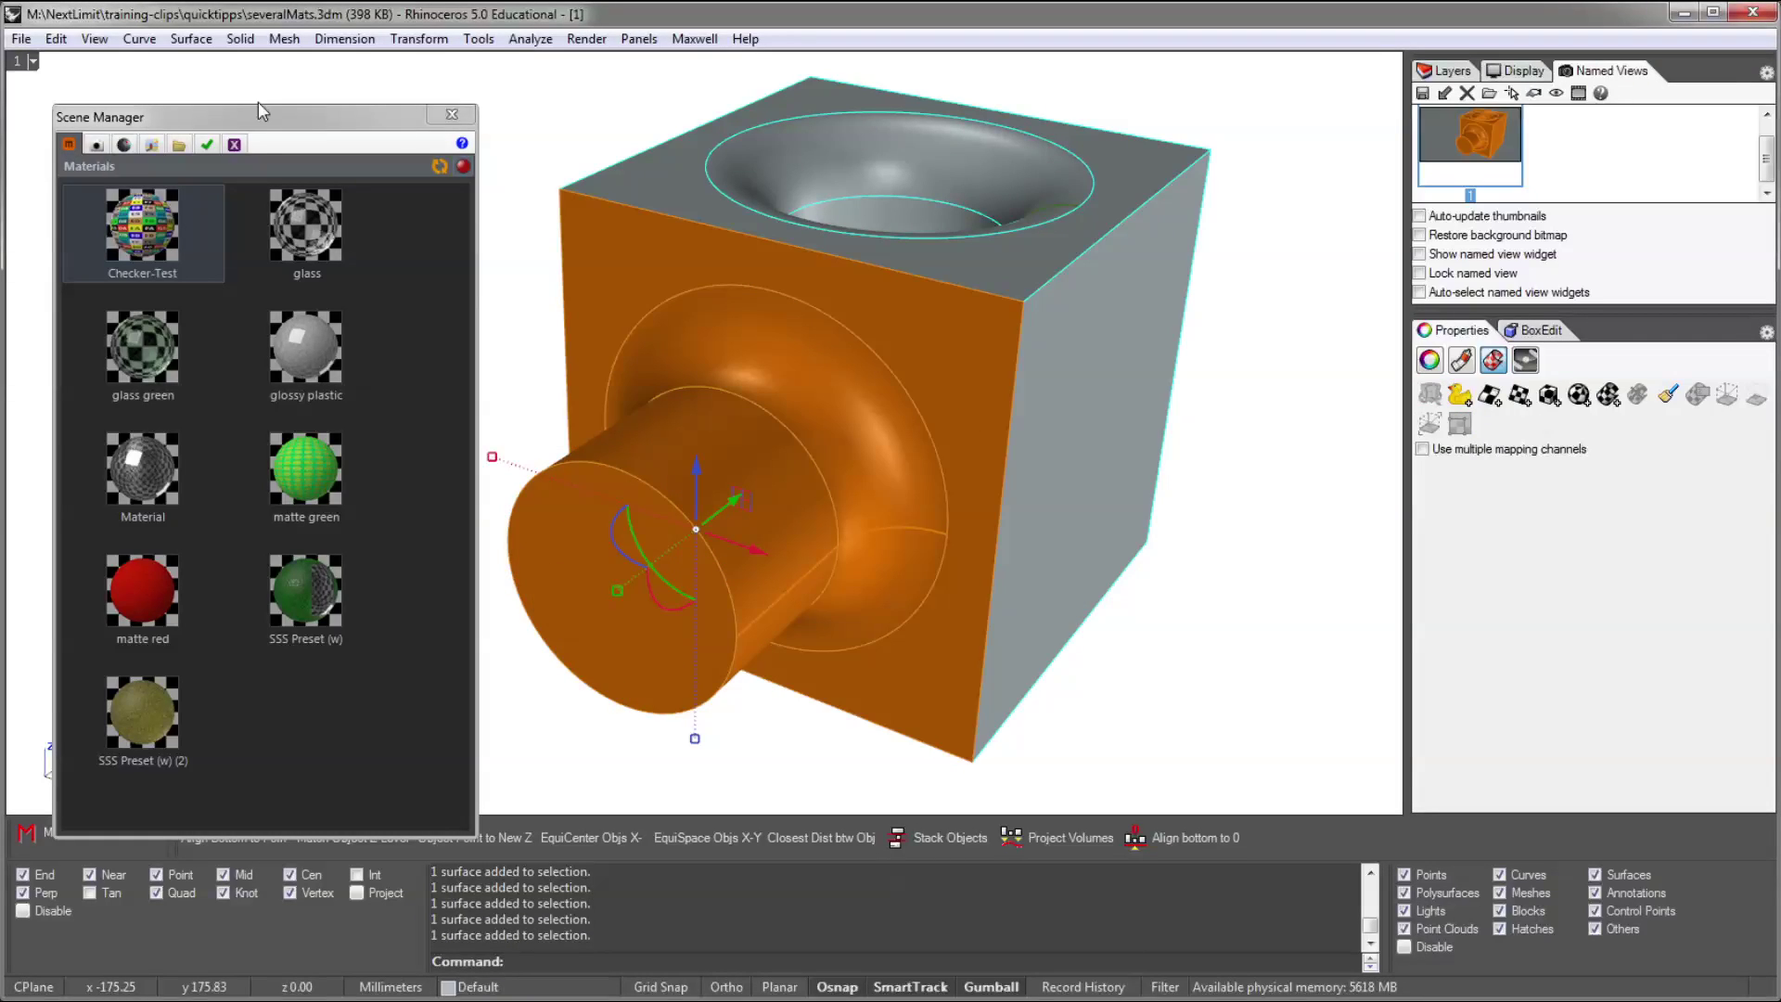
click(56, 38)
click(42, 470)
Join the remaining surfaces, apply matte green then glass green, and refresh the render preview
key(ctrl+i)
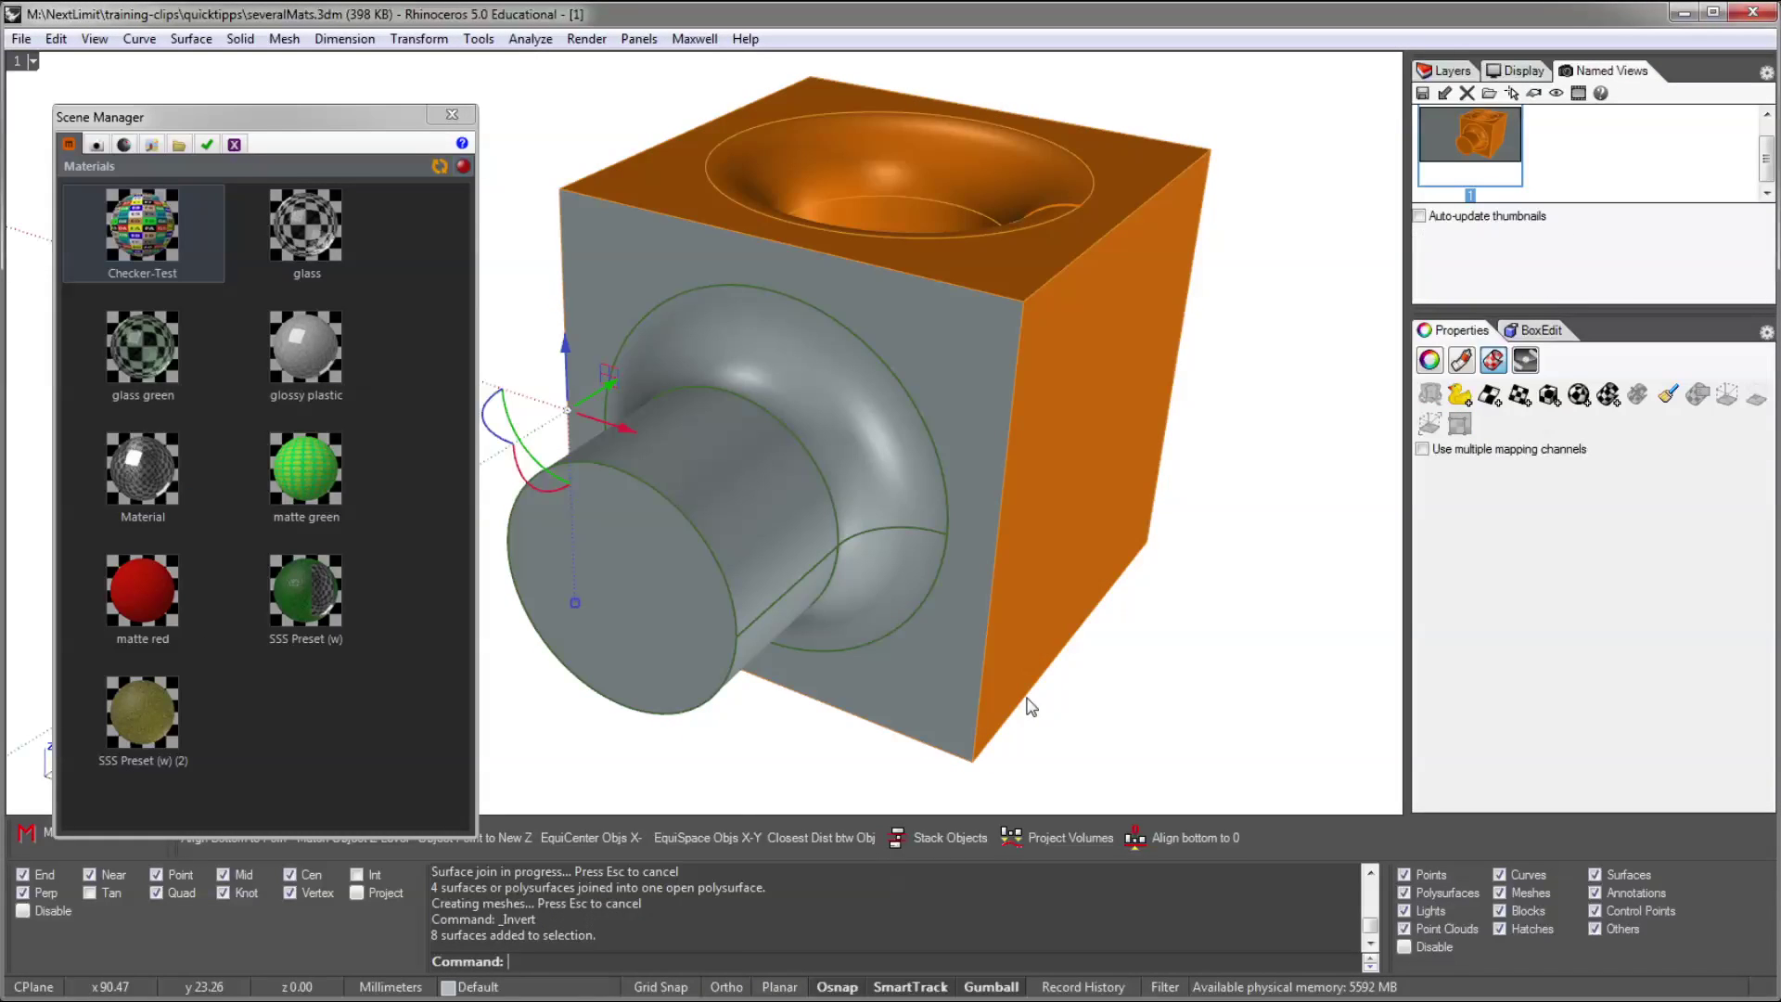
right_click(967, 671)
drag(306, 470, 1097, 485)
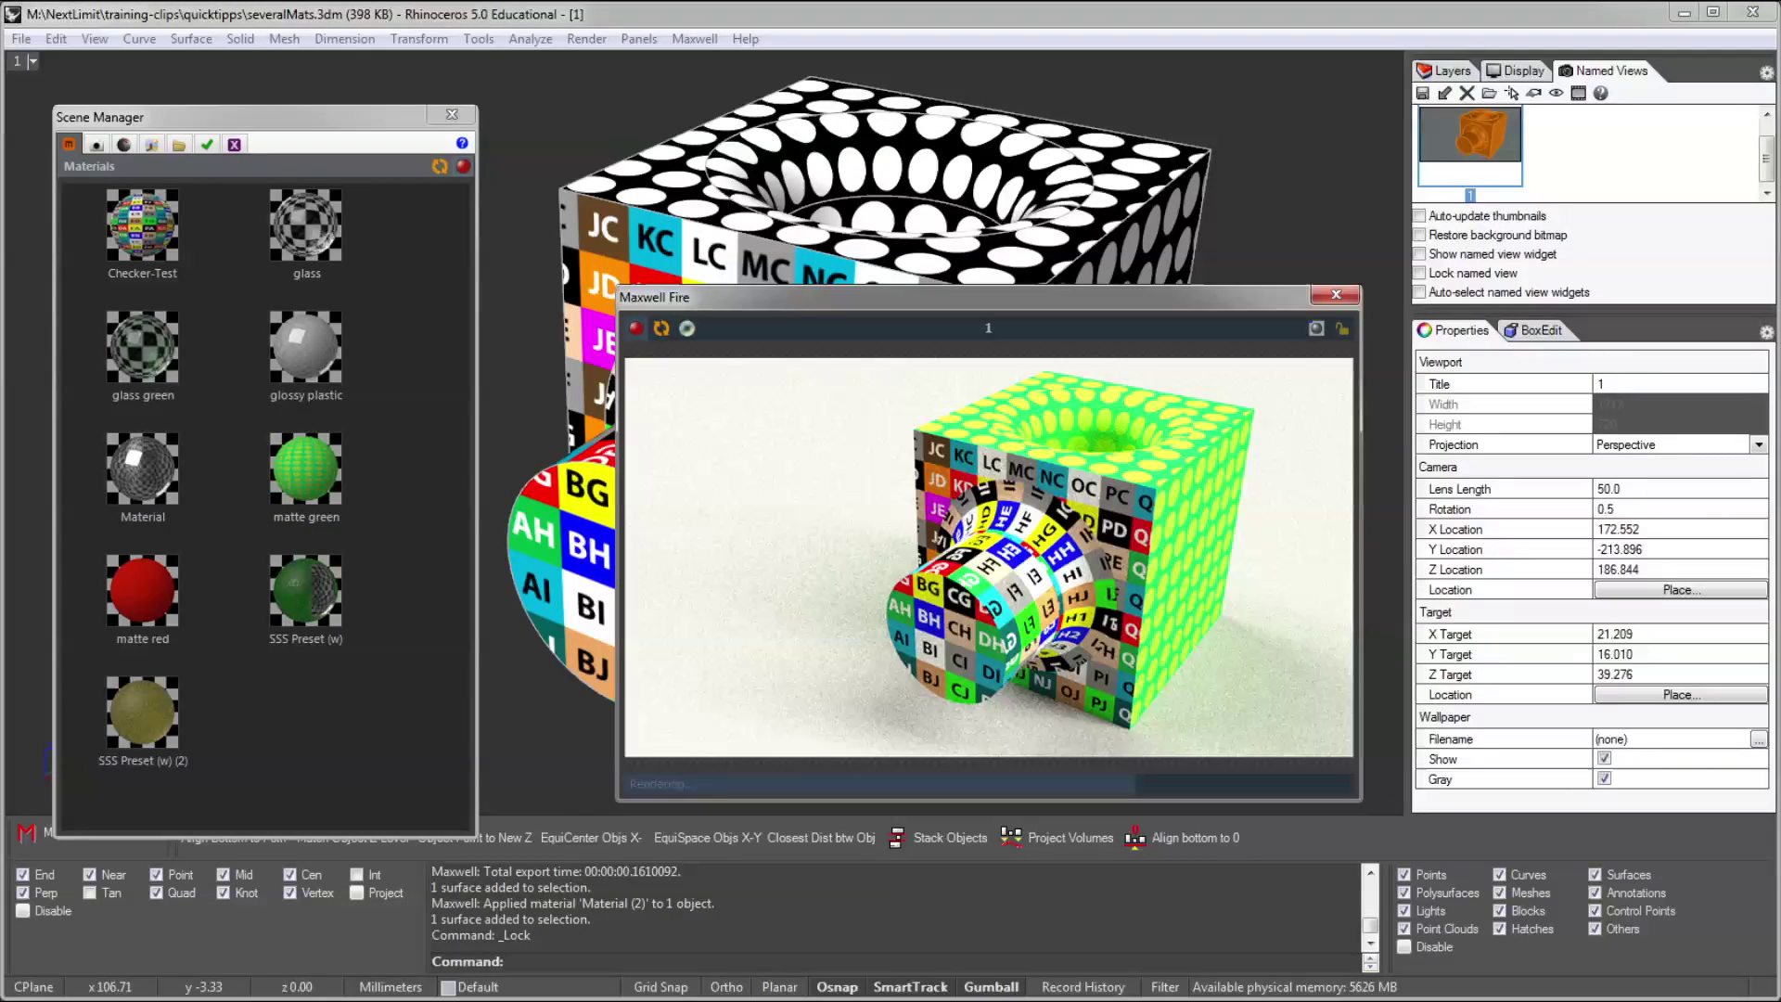
drag(142, 346, 508, 675)
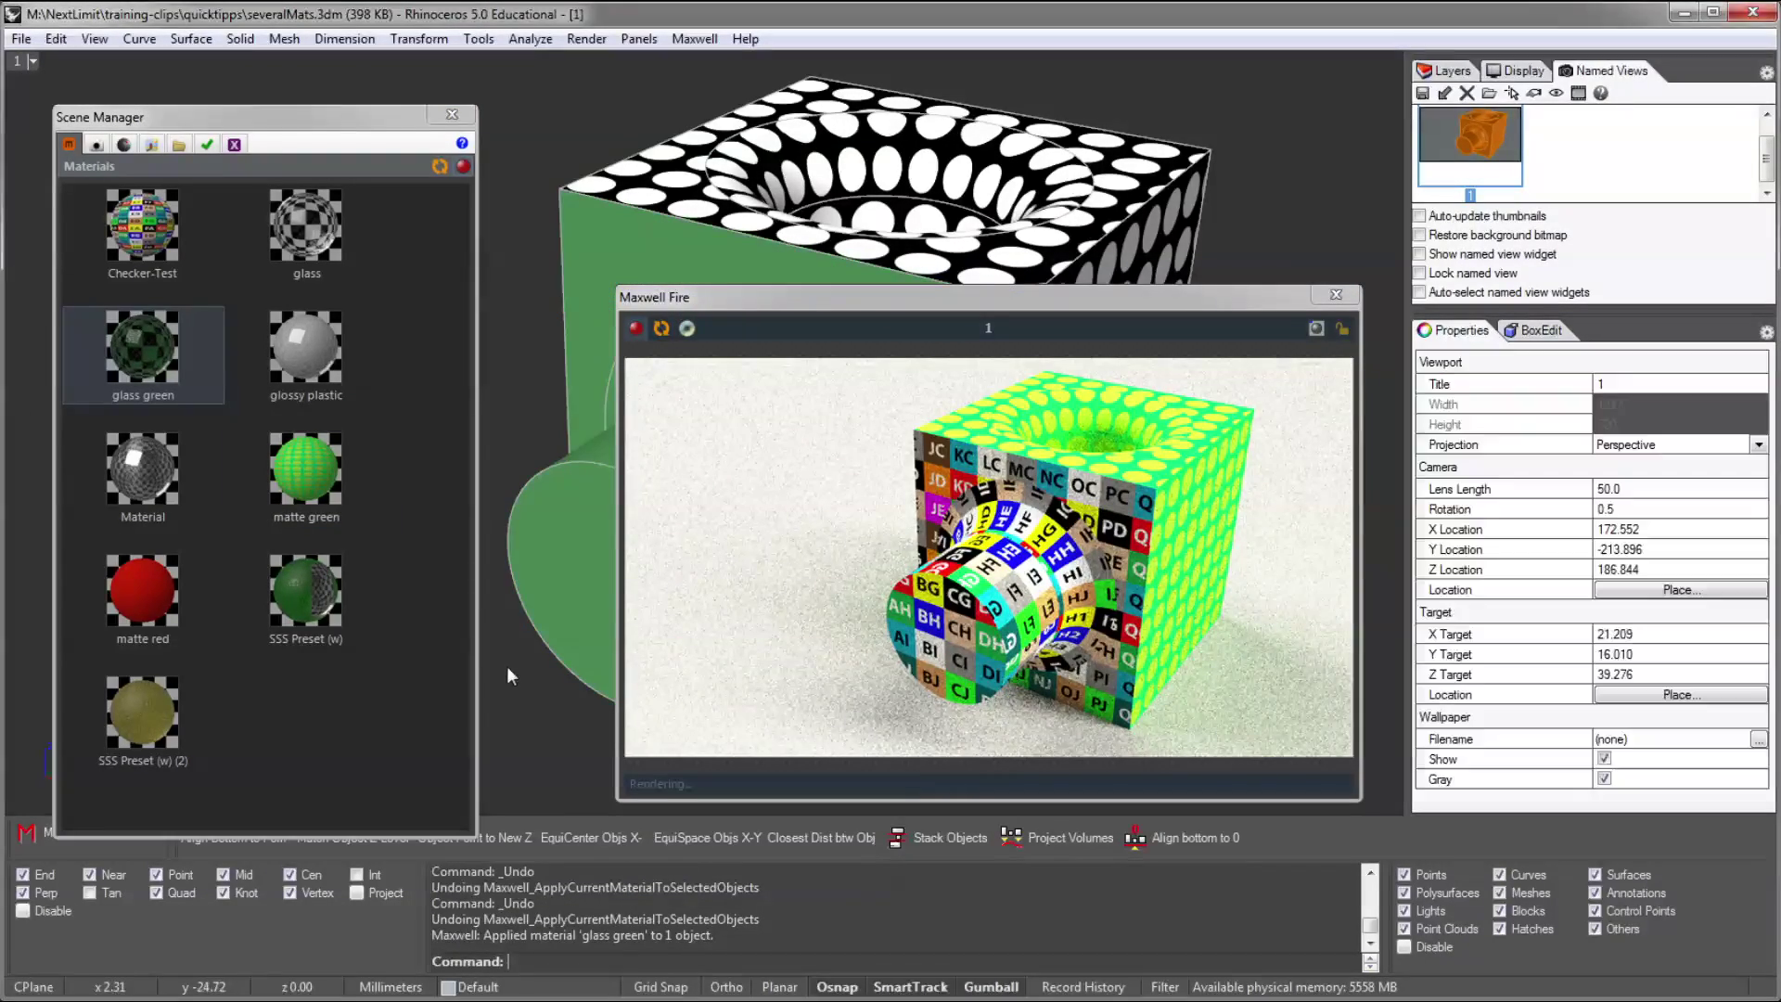
click(306, 232)
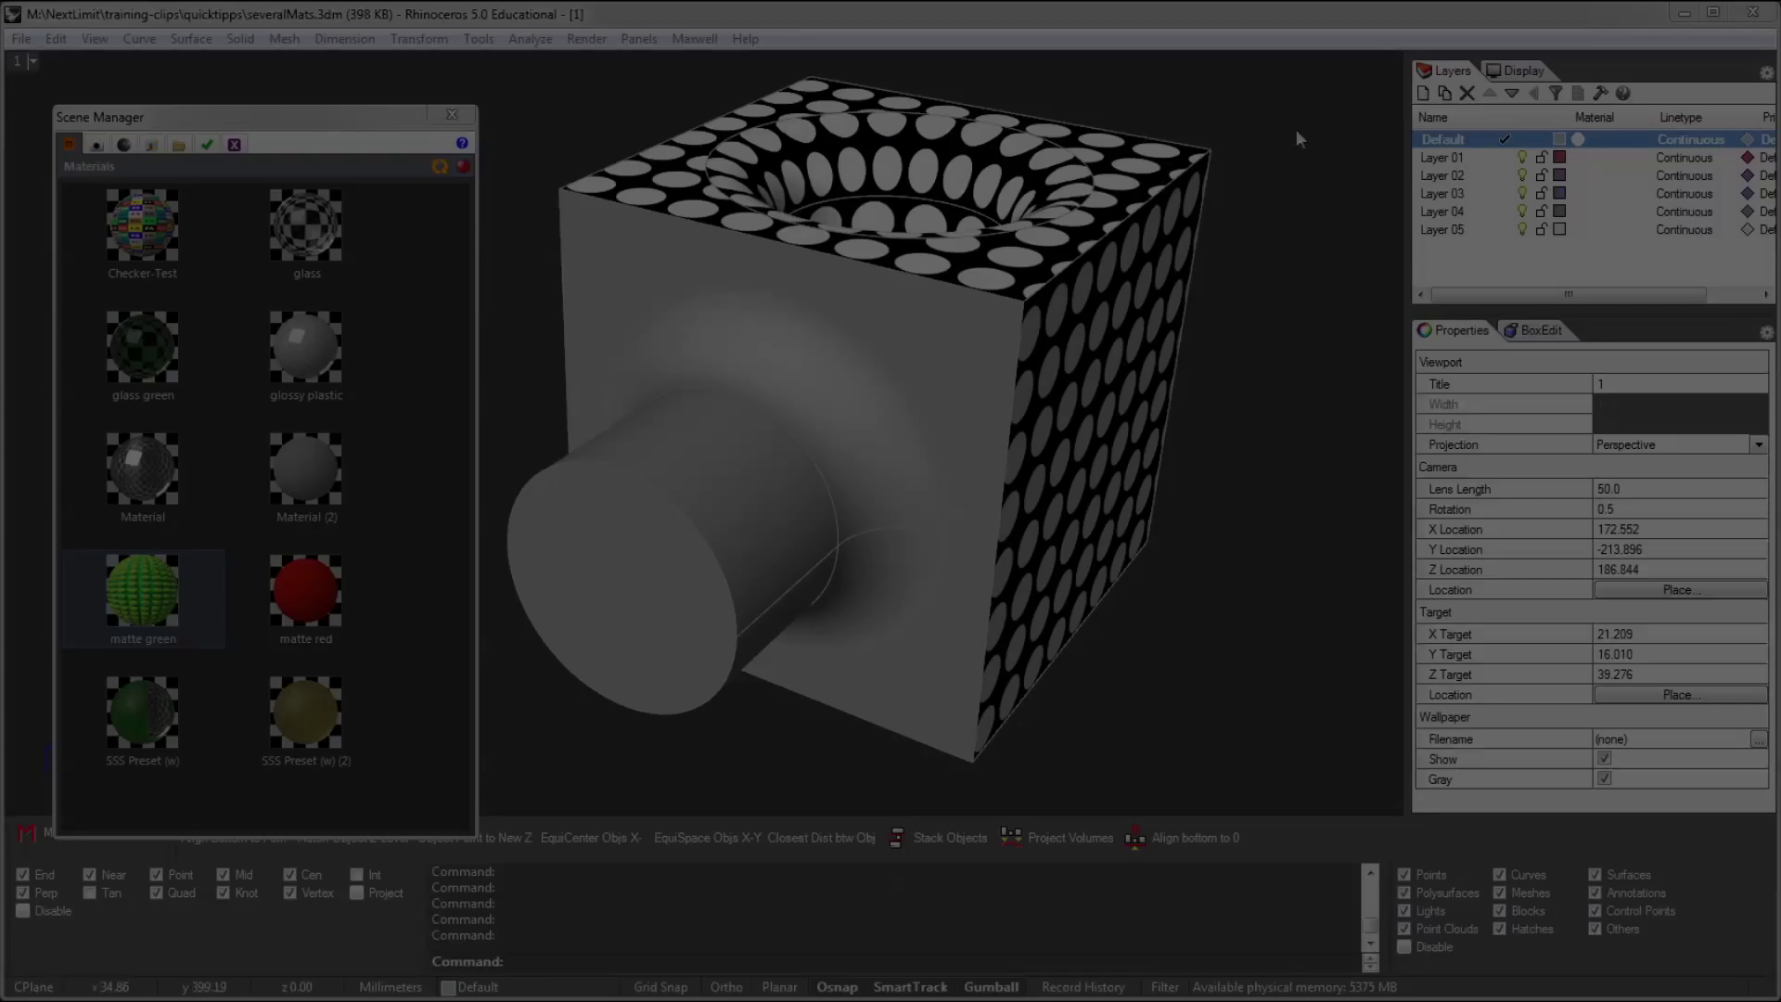
Join both polysurfaces into one closed solid and apply the plain grey Material (2)
drag(1311, 96, 696, 666)
click(56, 38)
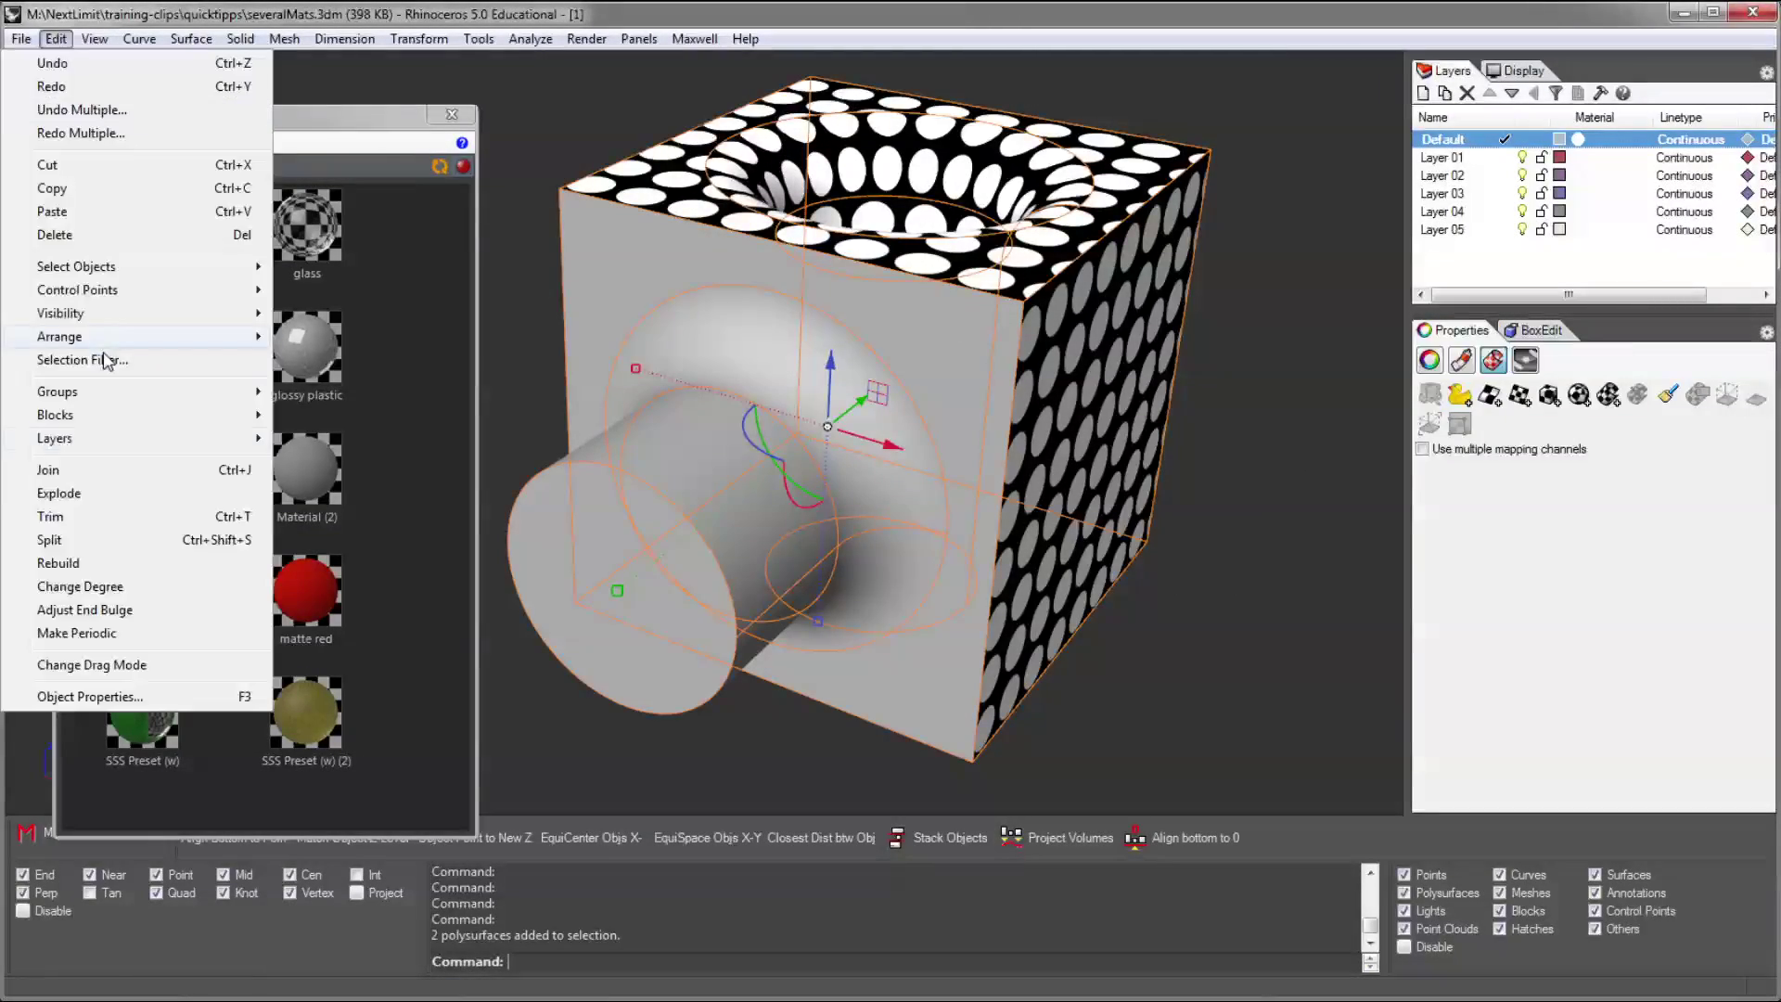
click(96, 481)
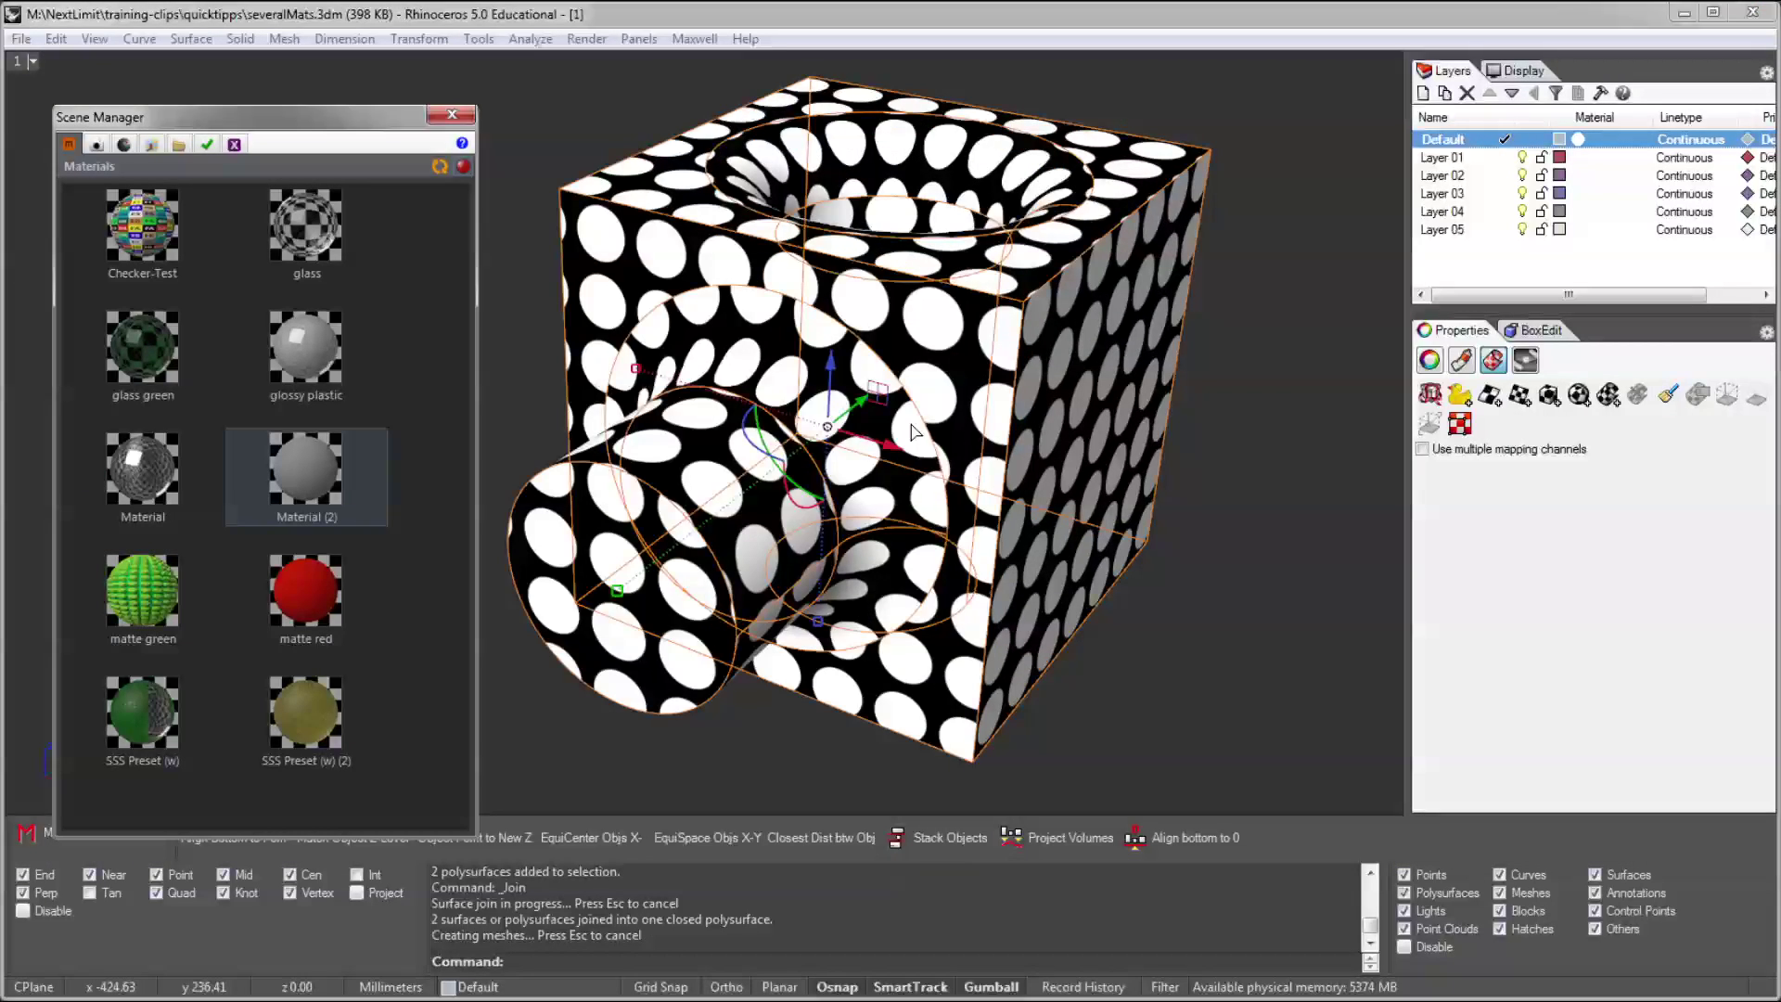
drag(353, 463, 584, 239)
double_click(359, 123)
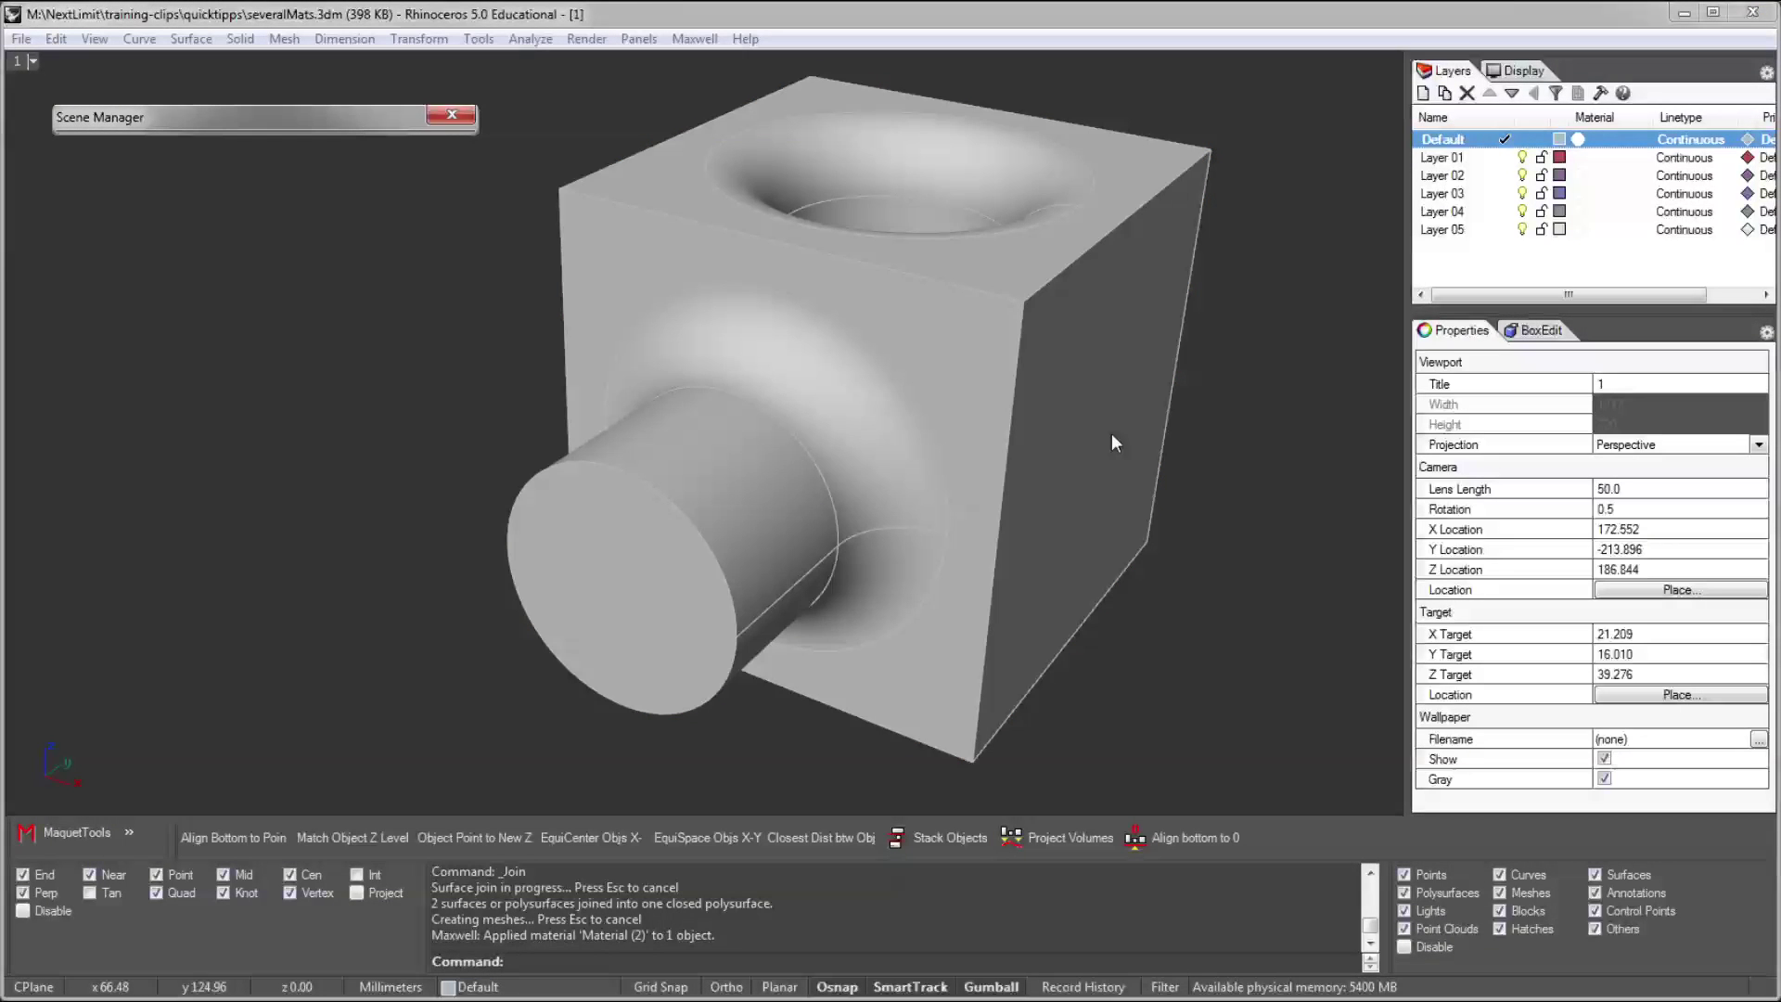
Show the cube's top, then unwrap the solid in the UV Editor with its layout beside the model
shift+right_drag(1111, 433, 805, 225)
scroll(807, 241, down, 3)
right_drag(818, 285, 803, 422)
drag(603, 348, 967, 489)
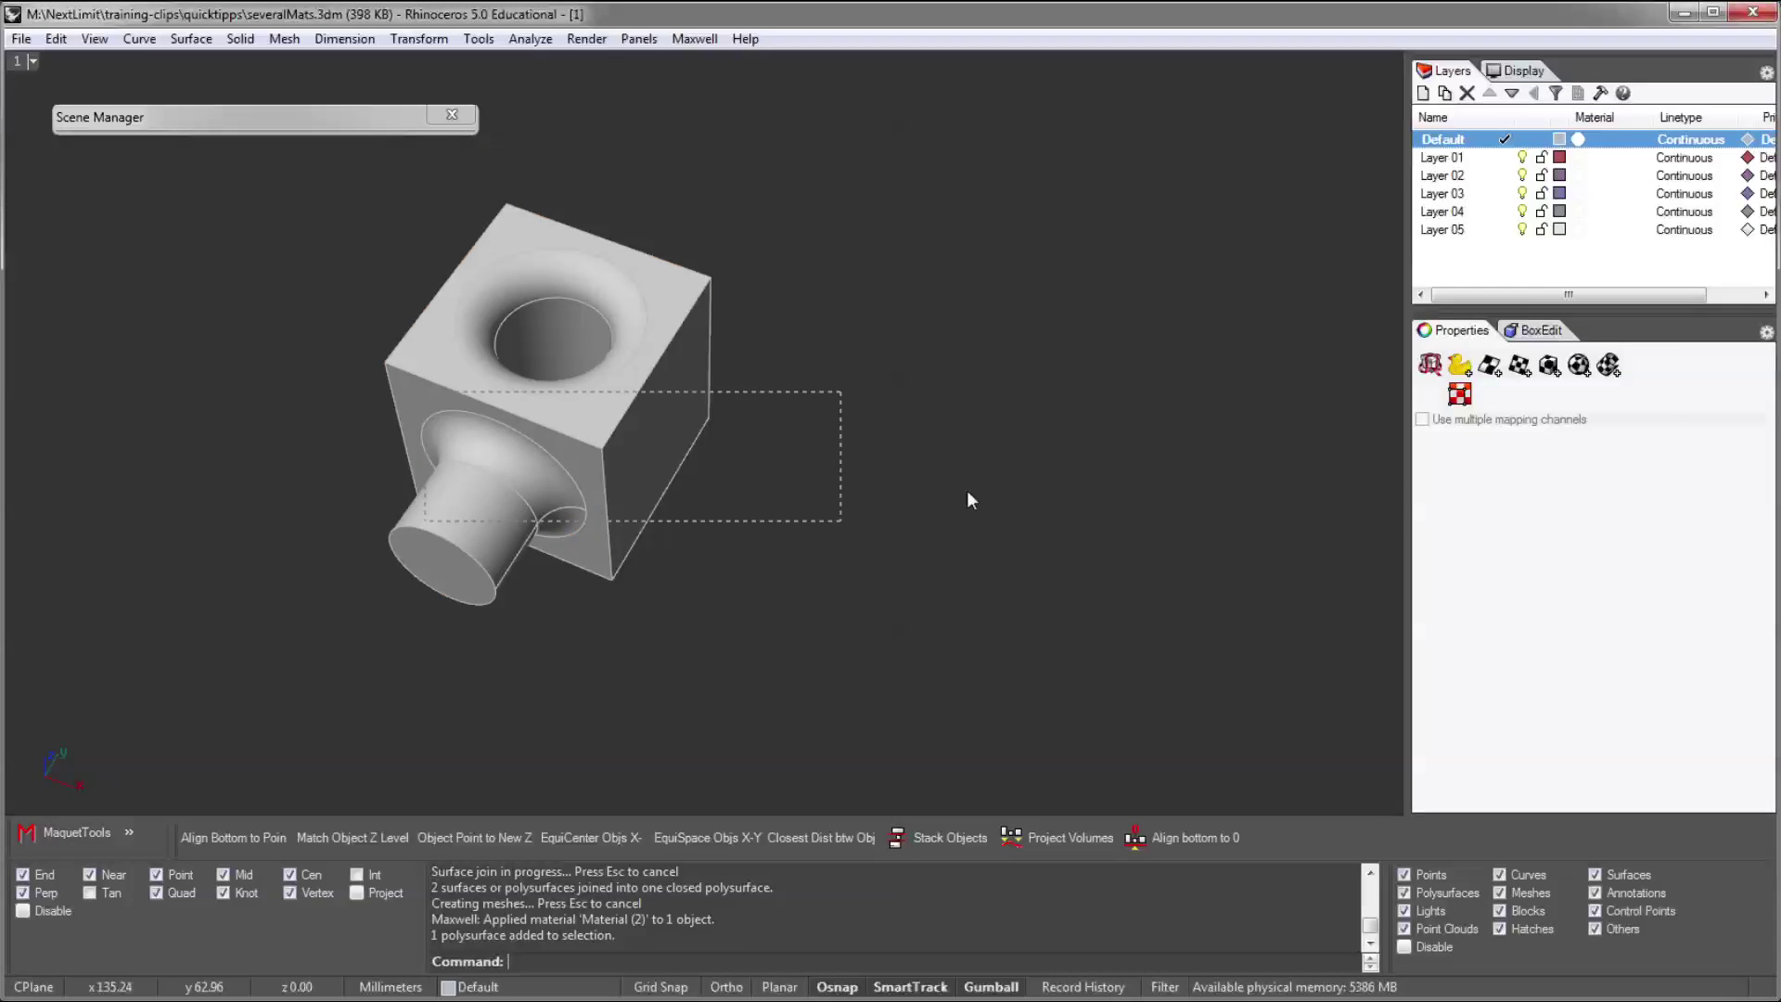
click(1459, 423)
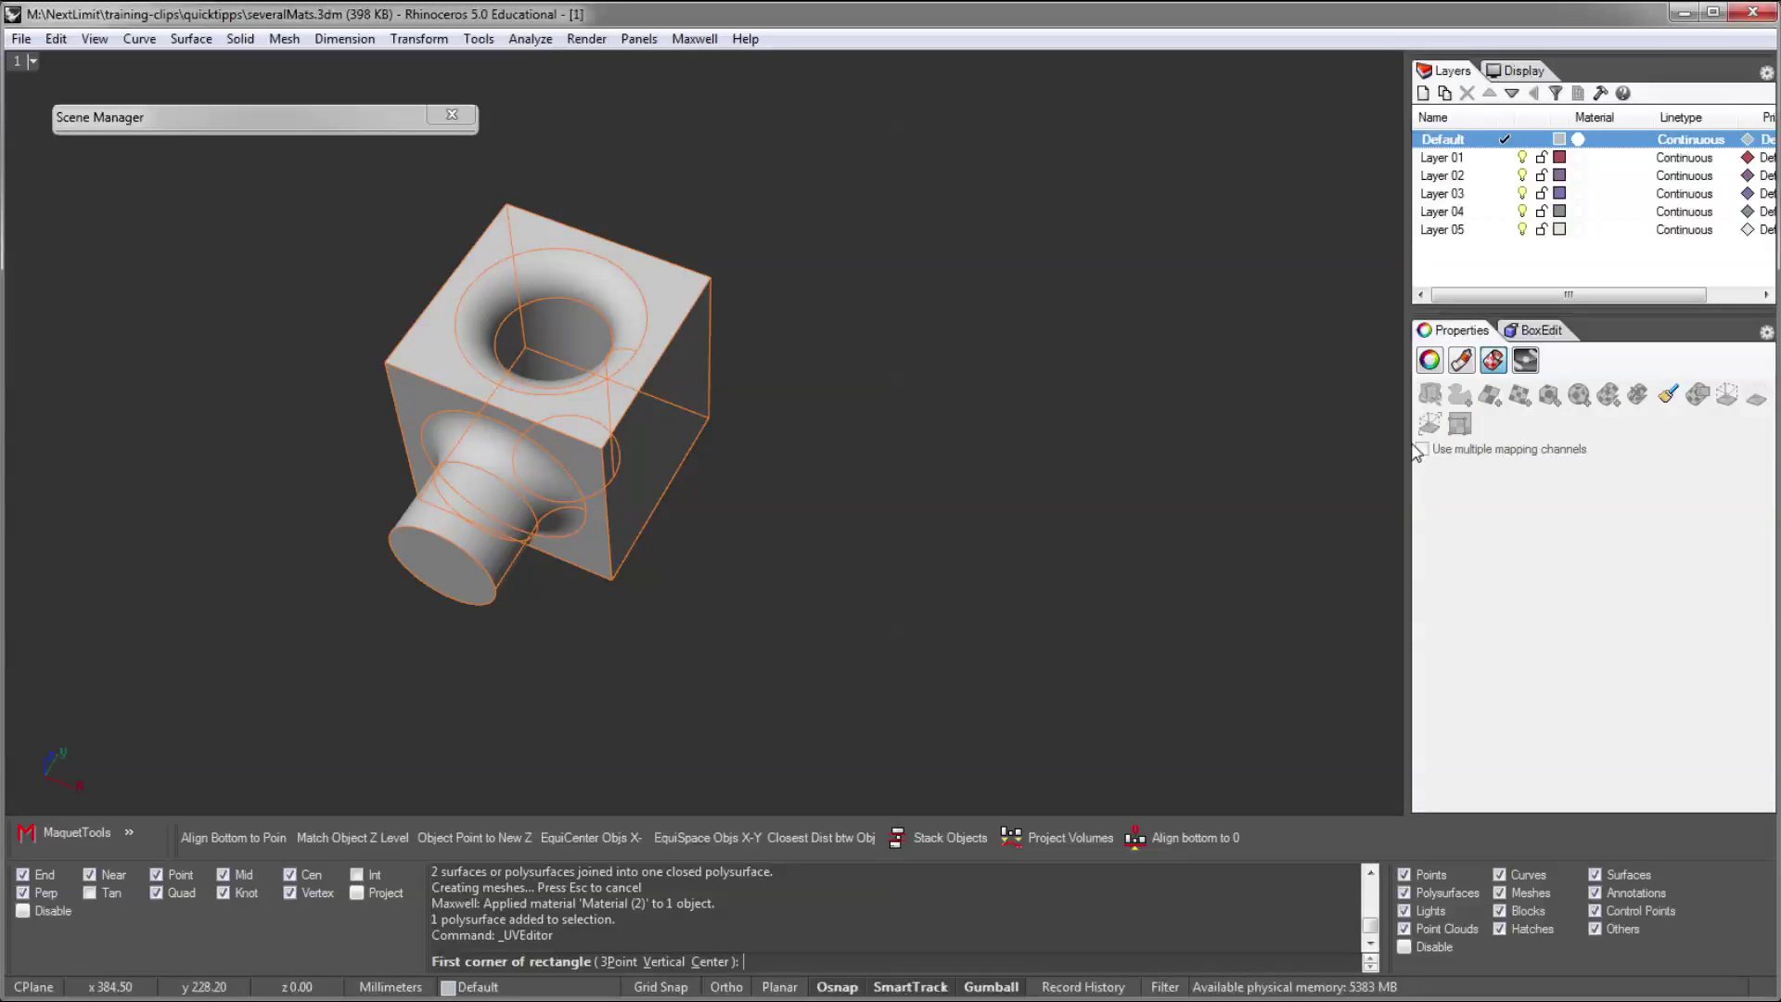
click(726, 591)
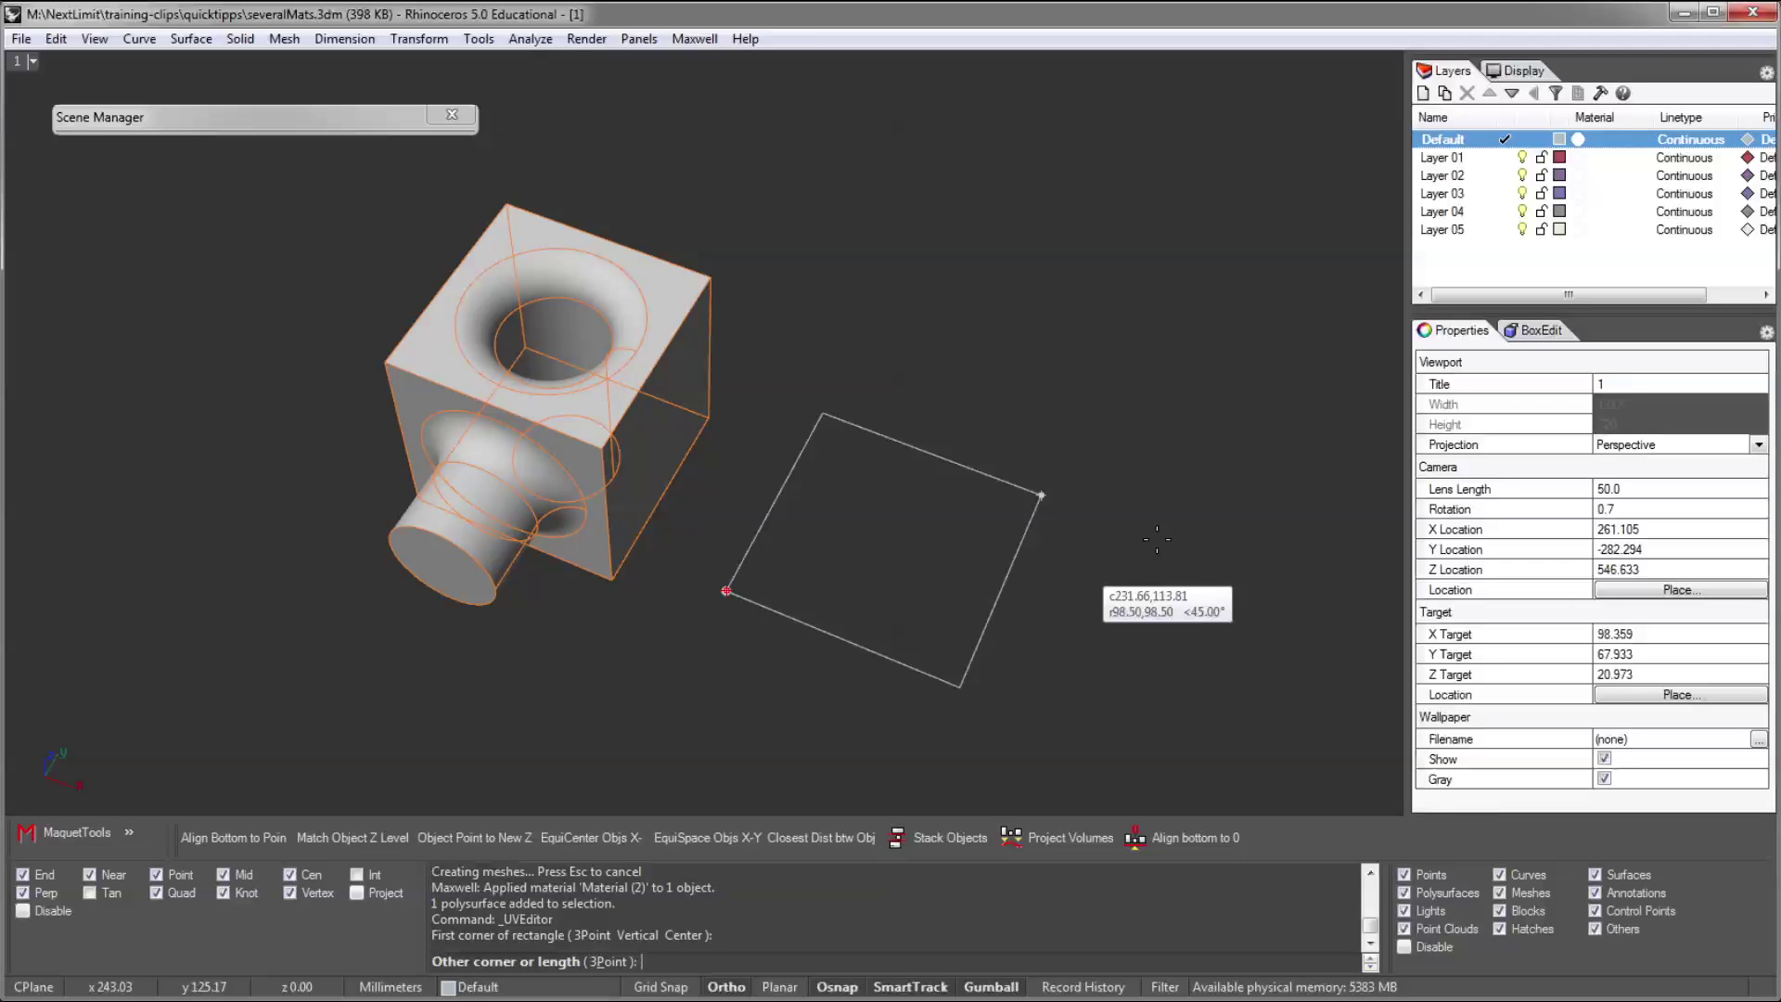
click(1321, 409)
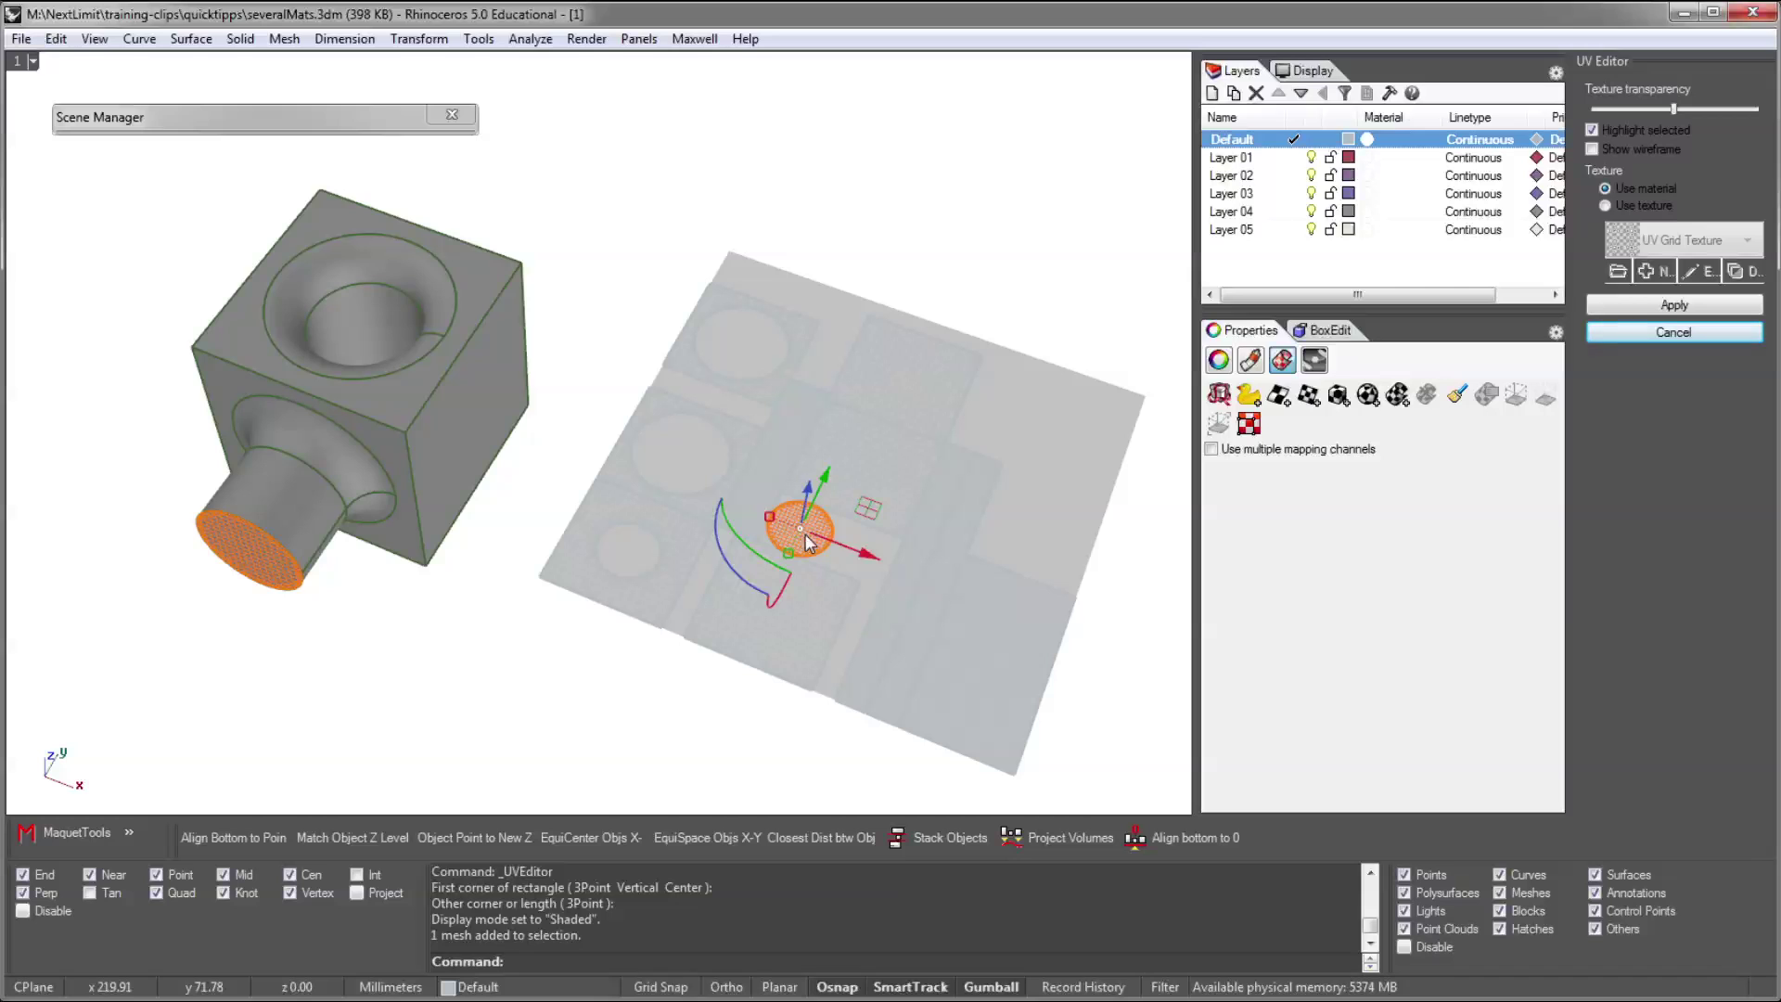
Inspect the UV pieces for the cylinder side, cube top, side hole and cylinder end, then cancel the UV Editor
click(756, 494)
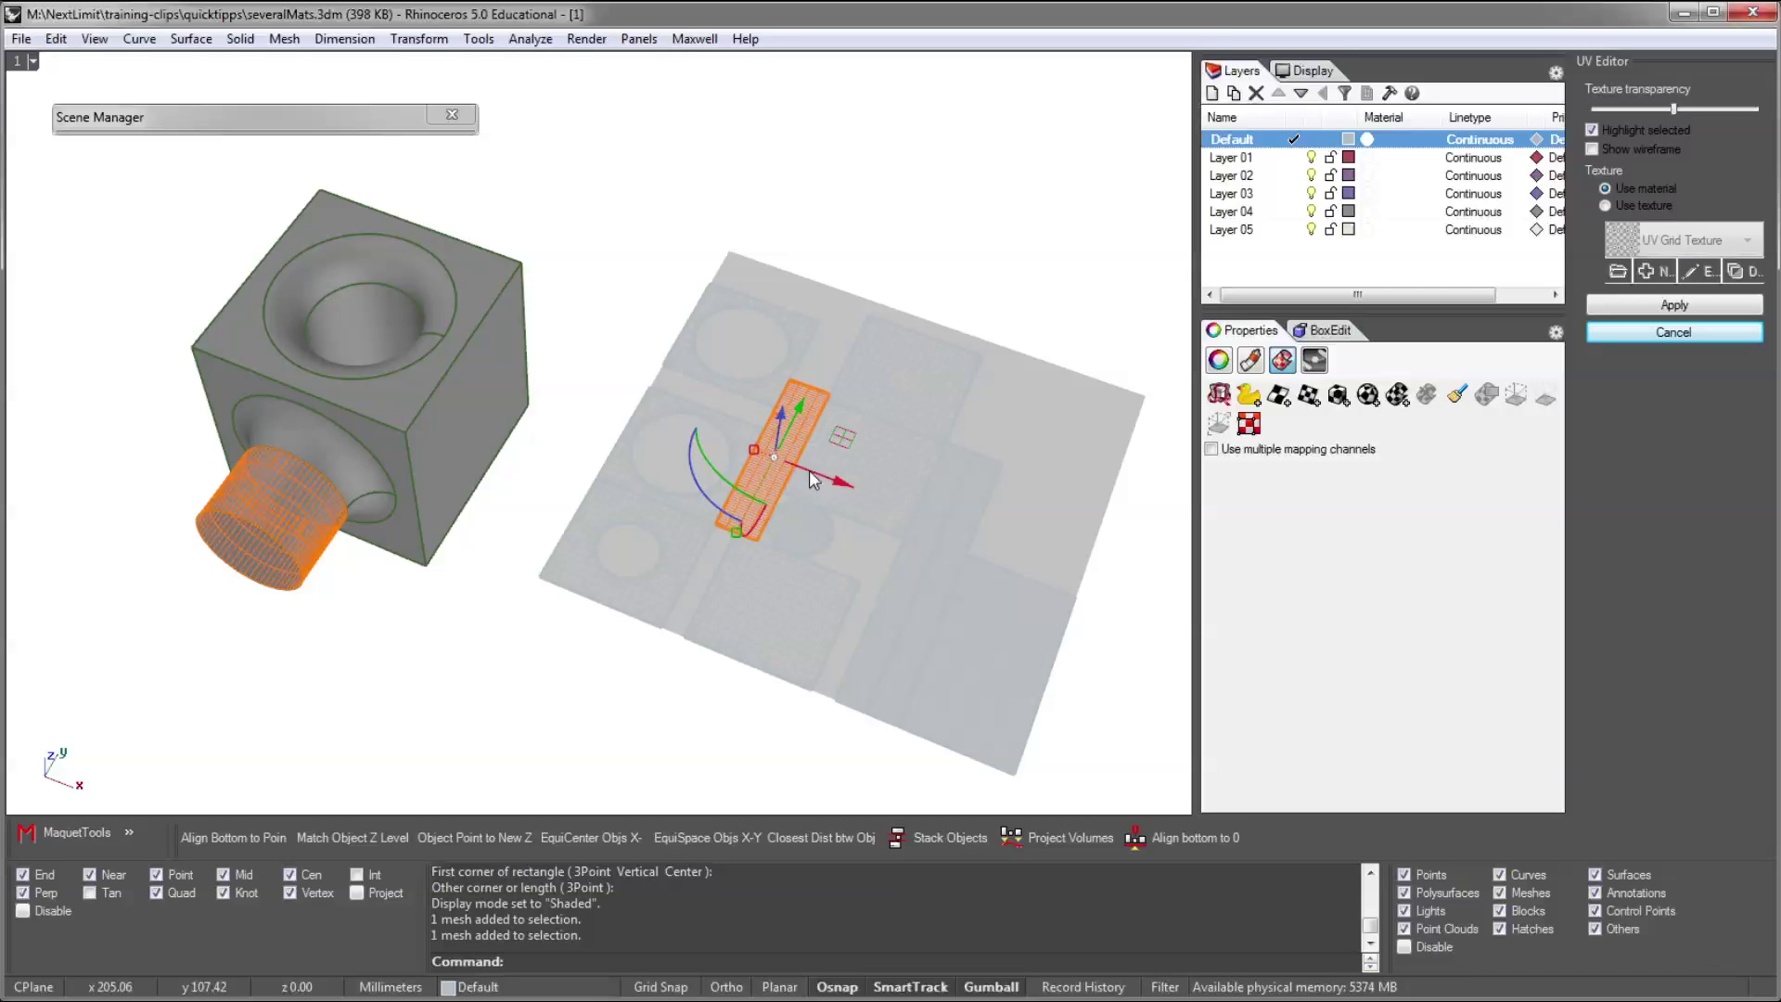
click(951, 561)
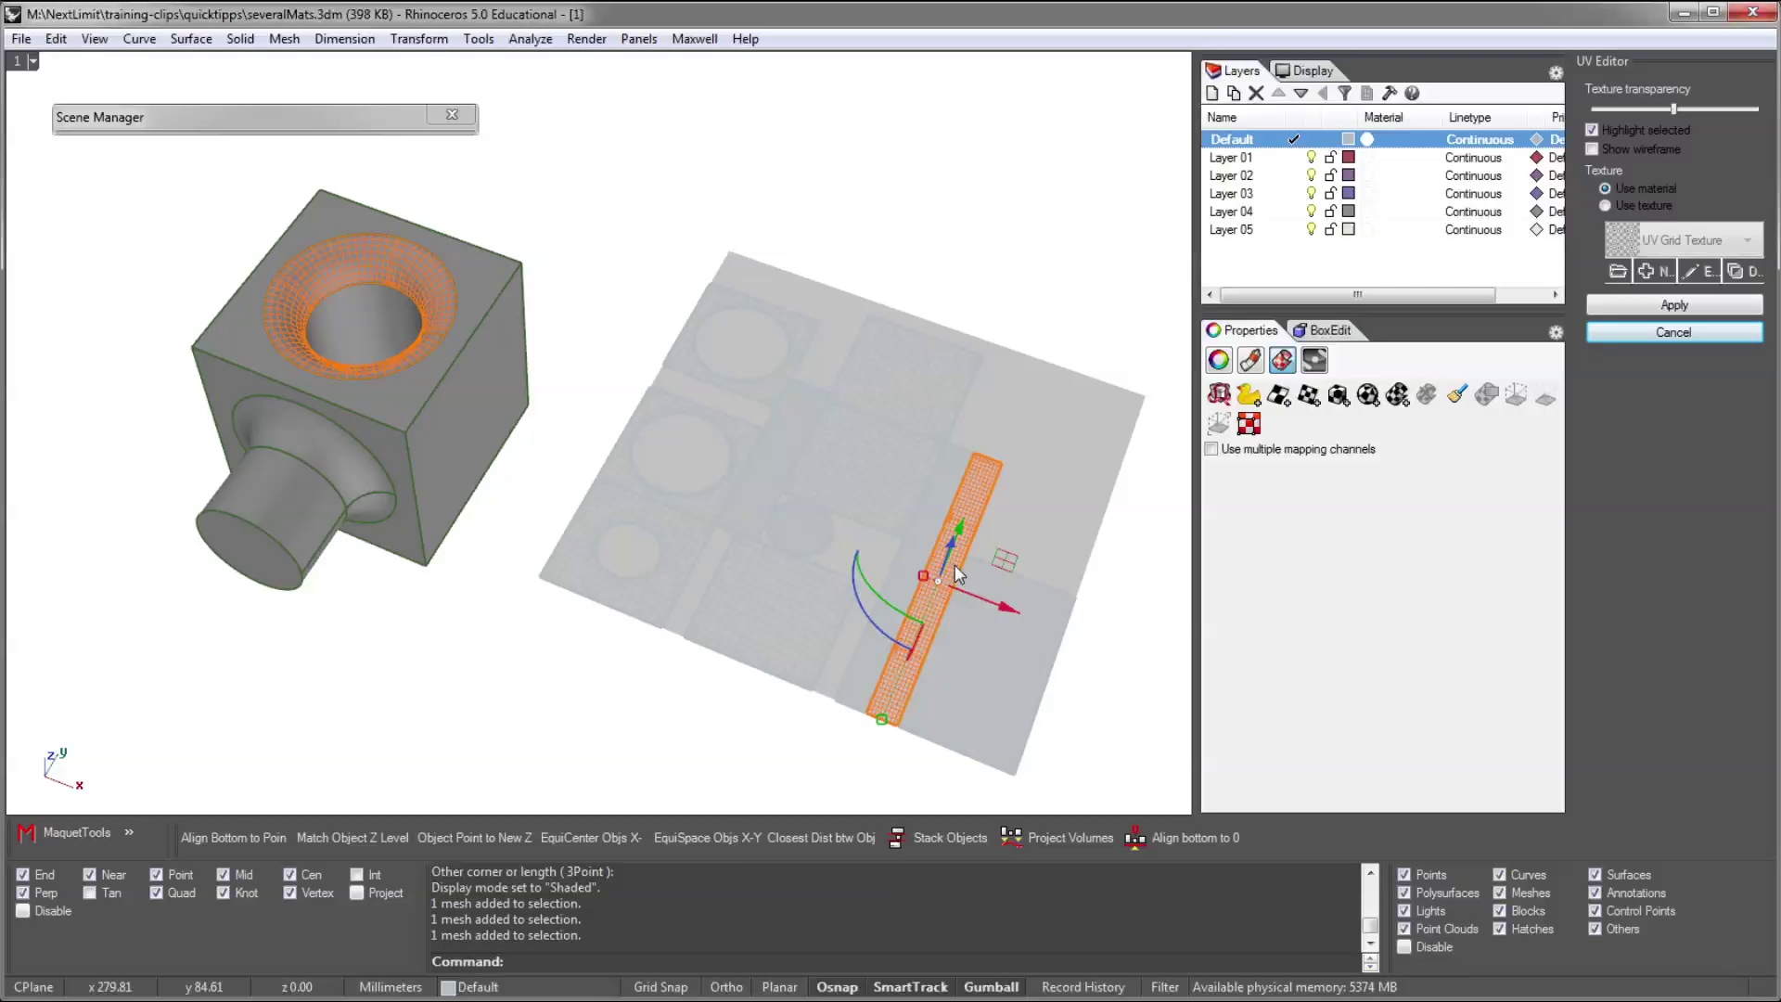
click(933, 502)
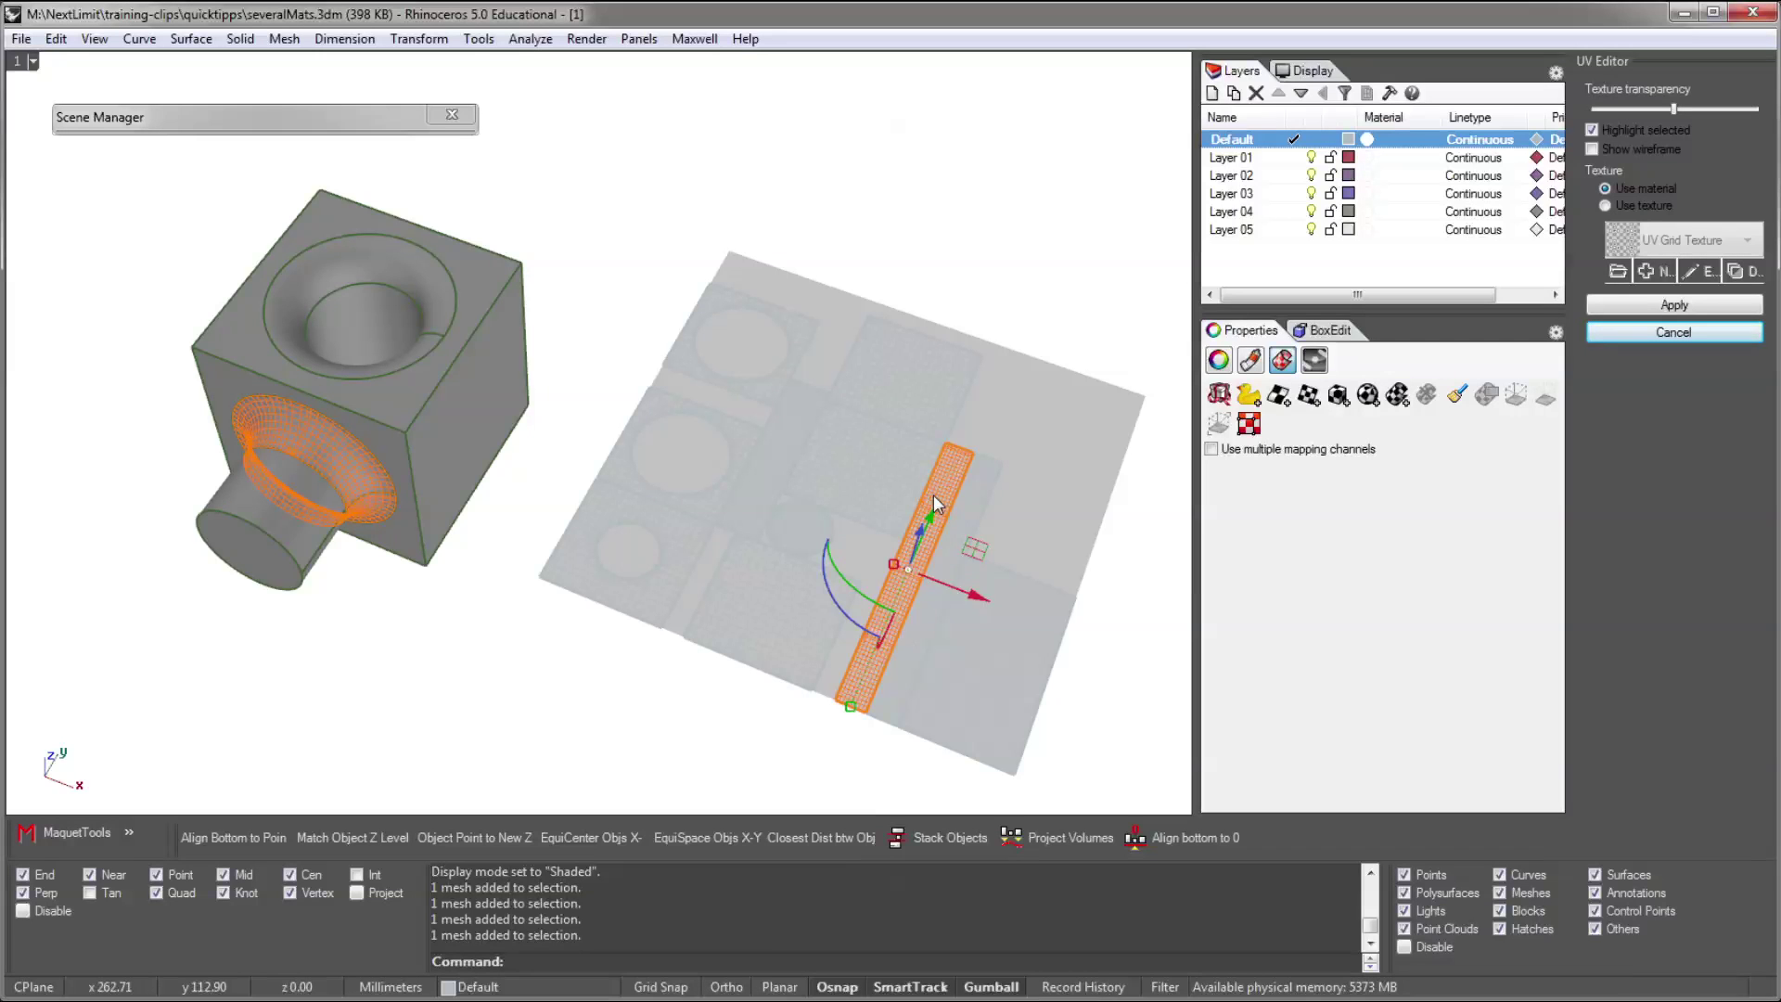
shift+click(807, 526)
shift+click(774, 488)
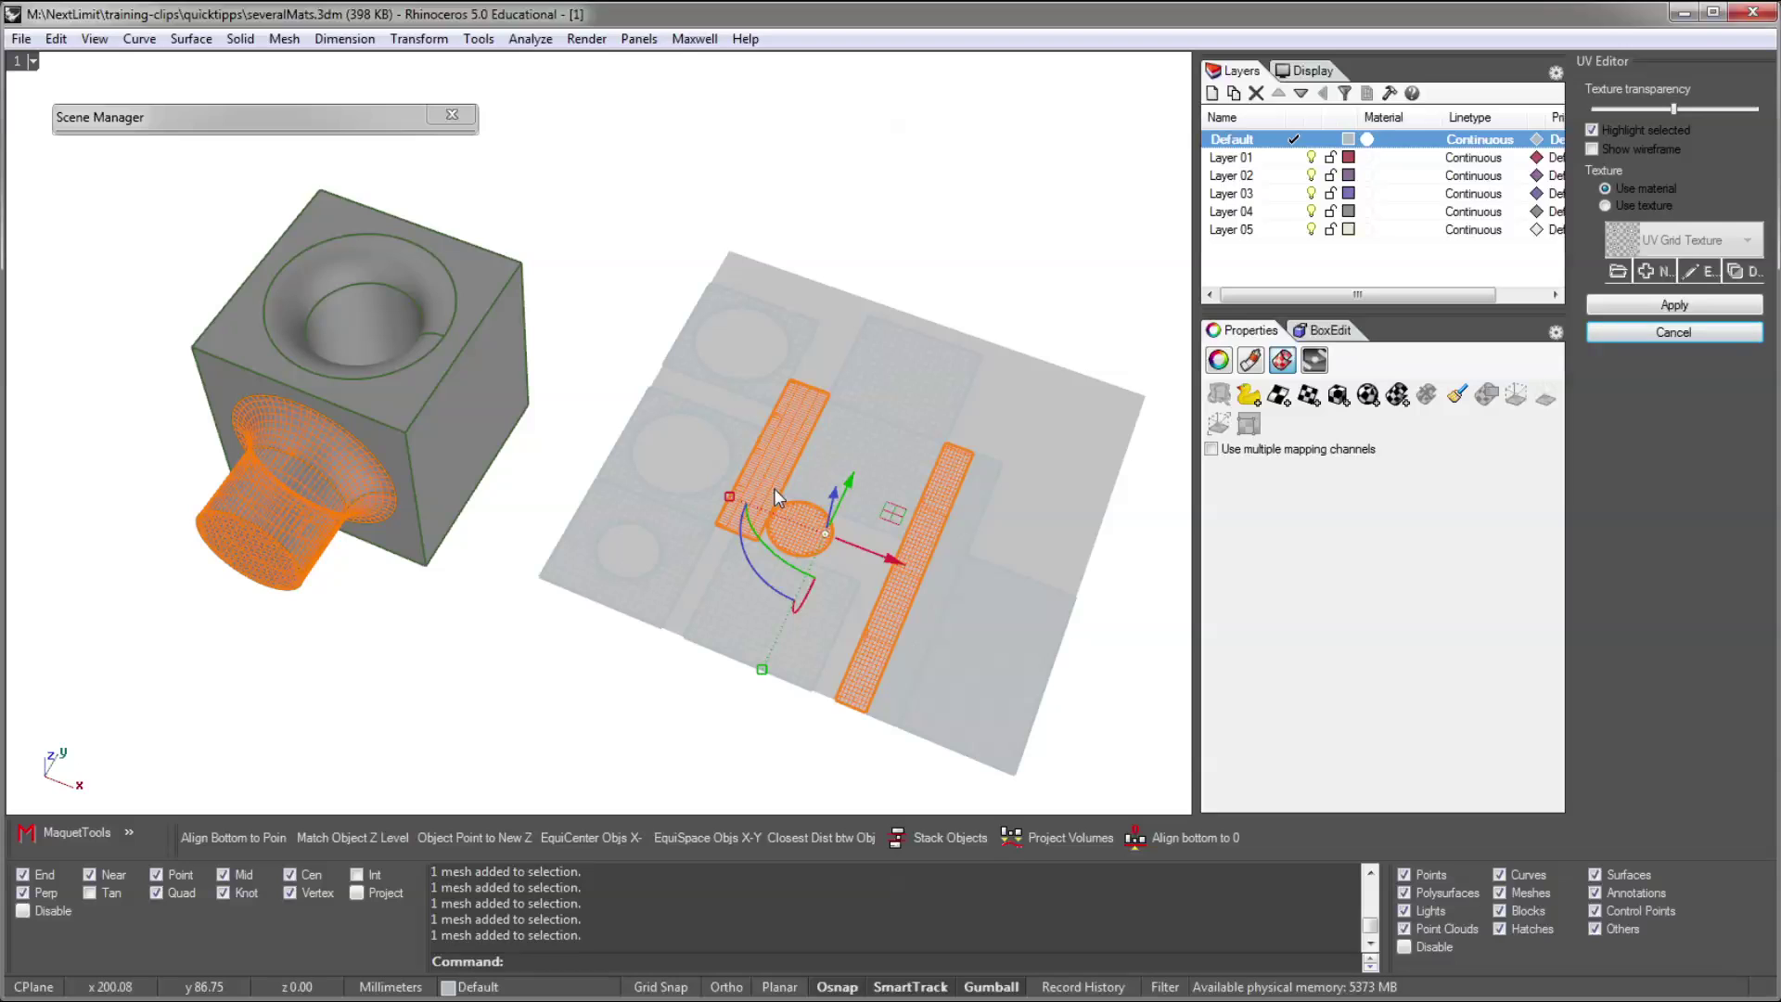
click(1705, 334)
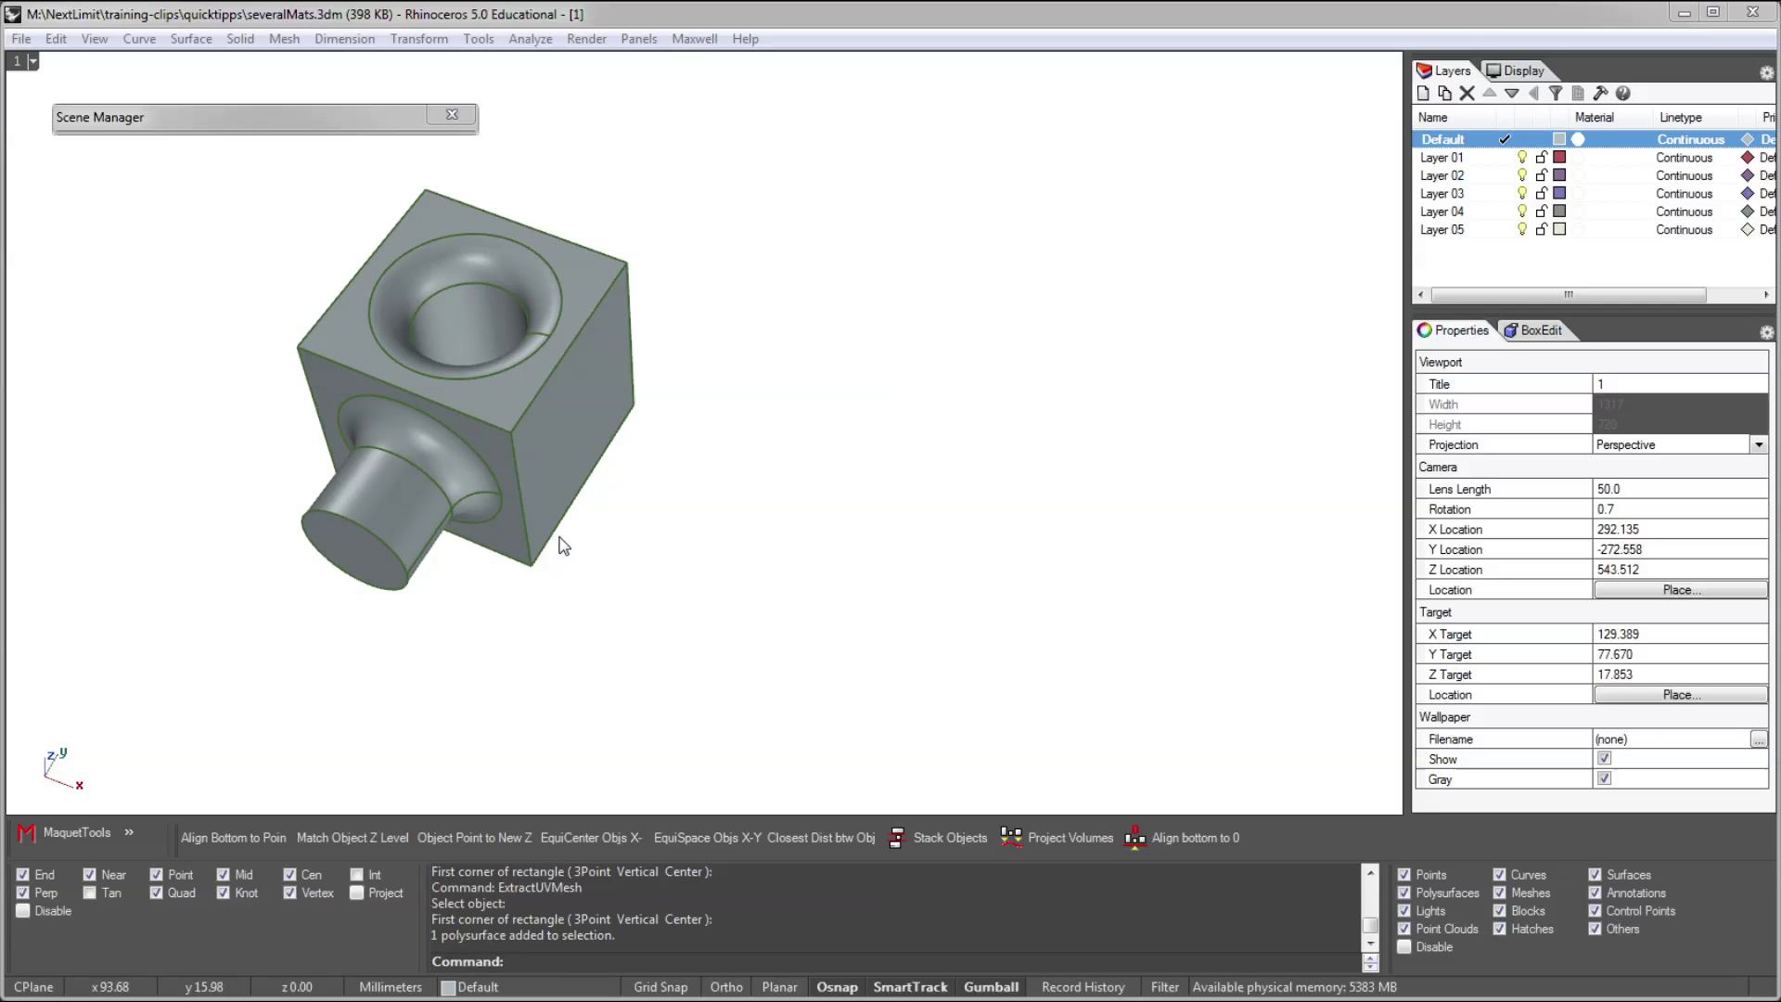
Extract the solid's UV meshes with ExtractUV, laid out in a rectangle beside the model
click(548, 487)
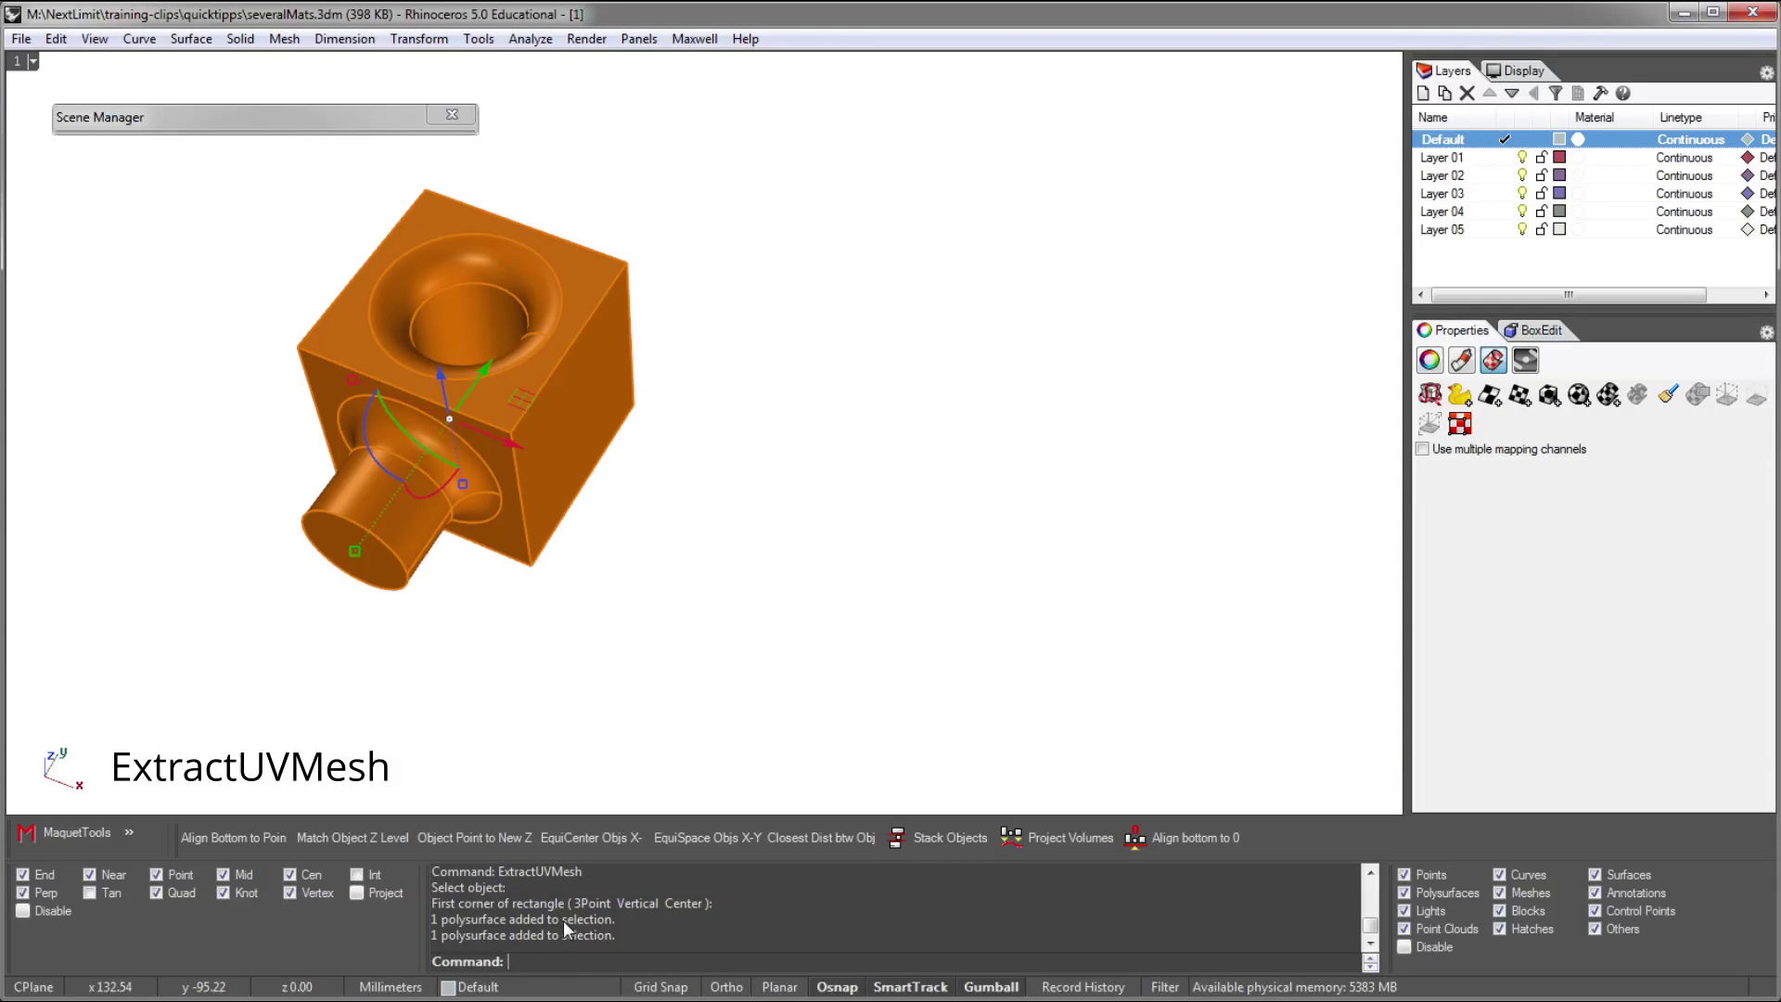
text(tractUVMesh)
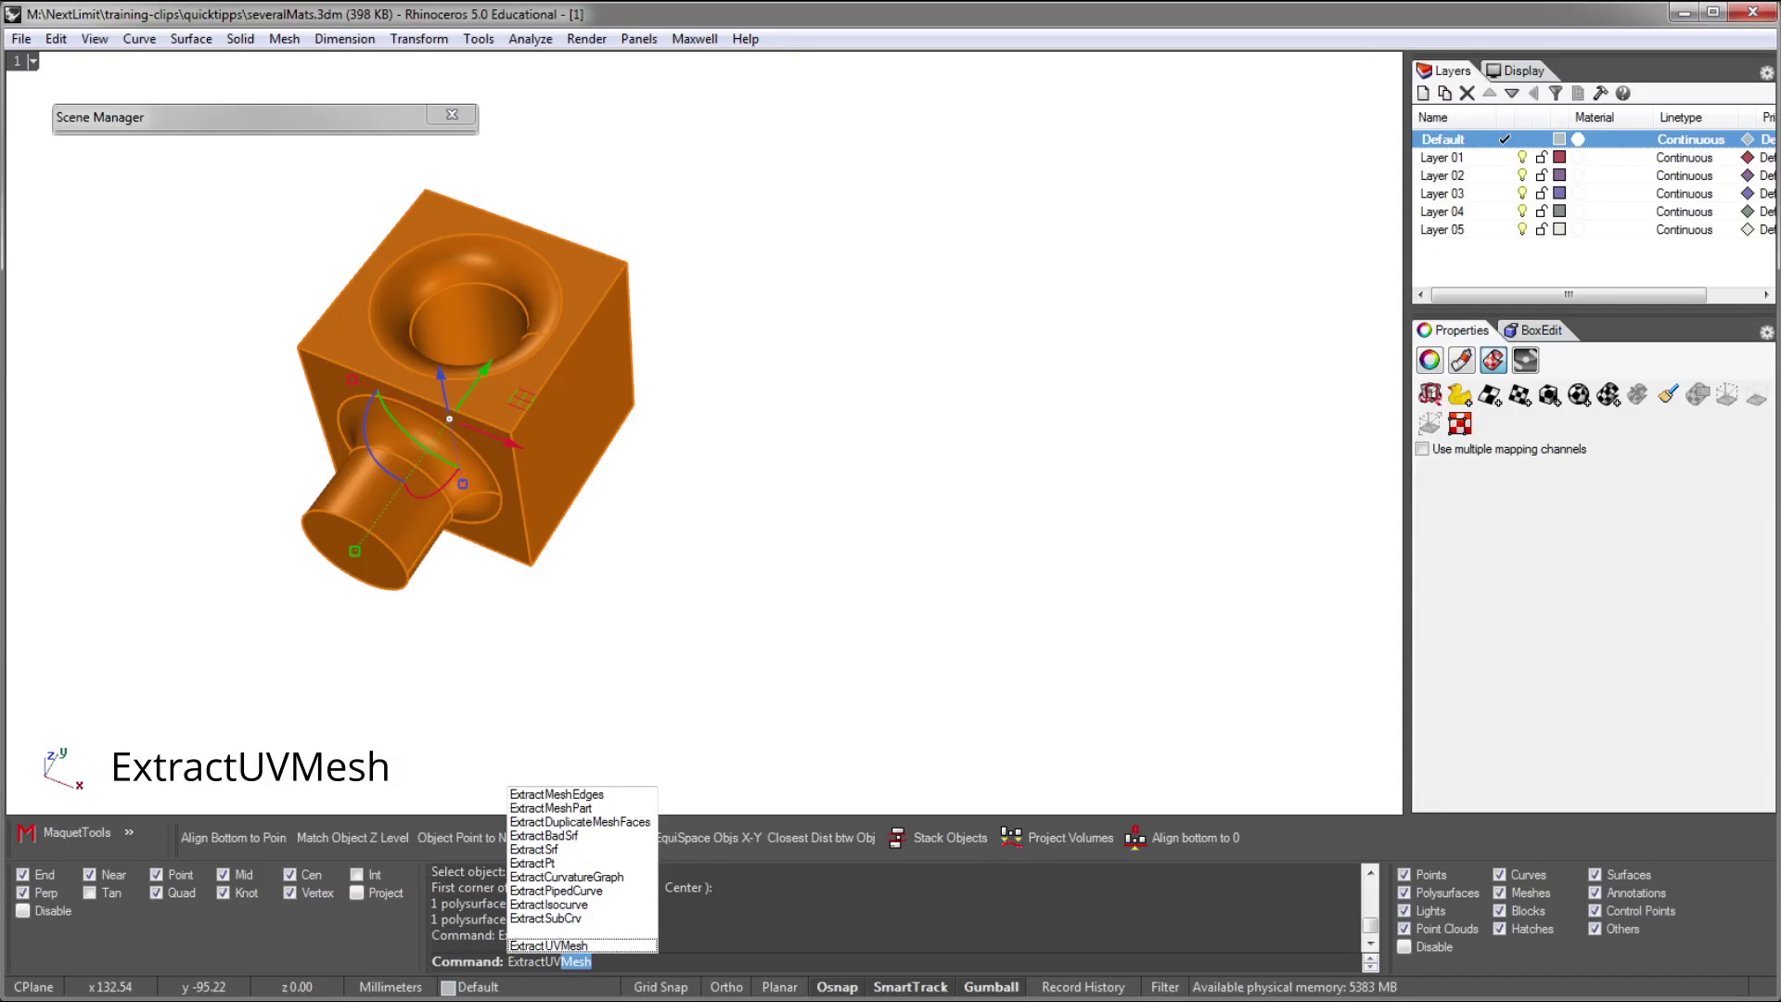
key(Return)
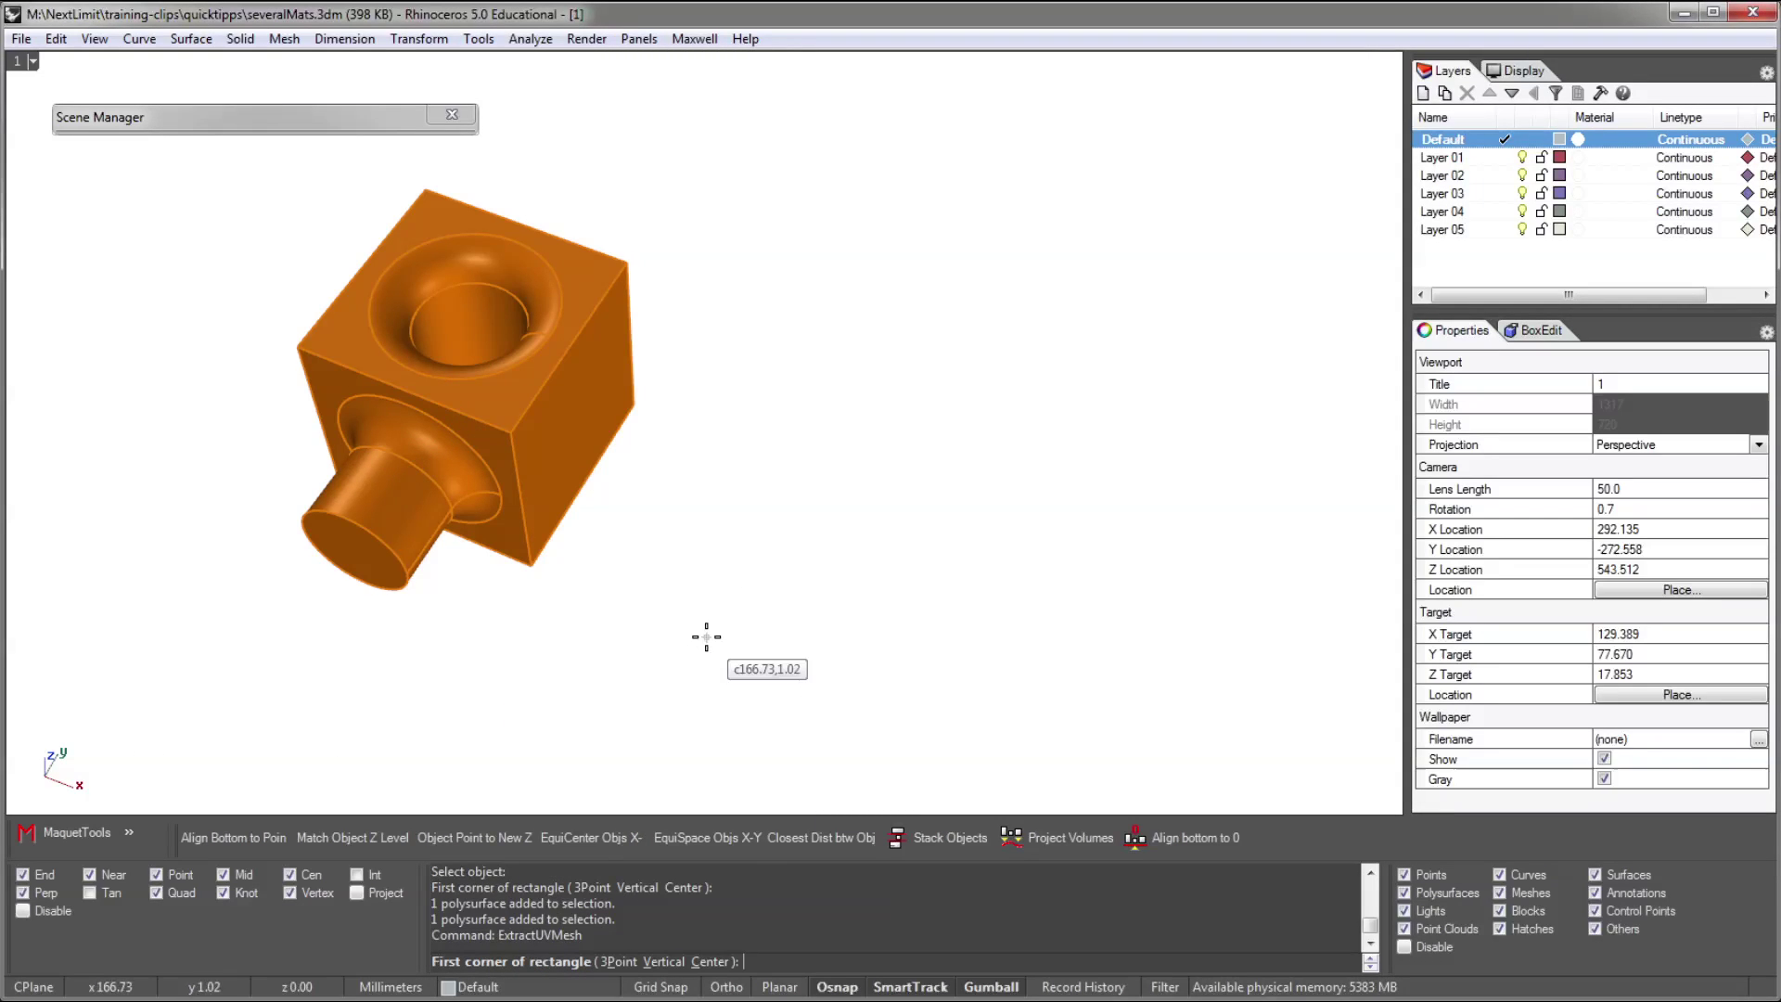
click(676, 637)
click(1277, 434)
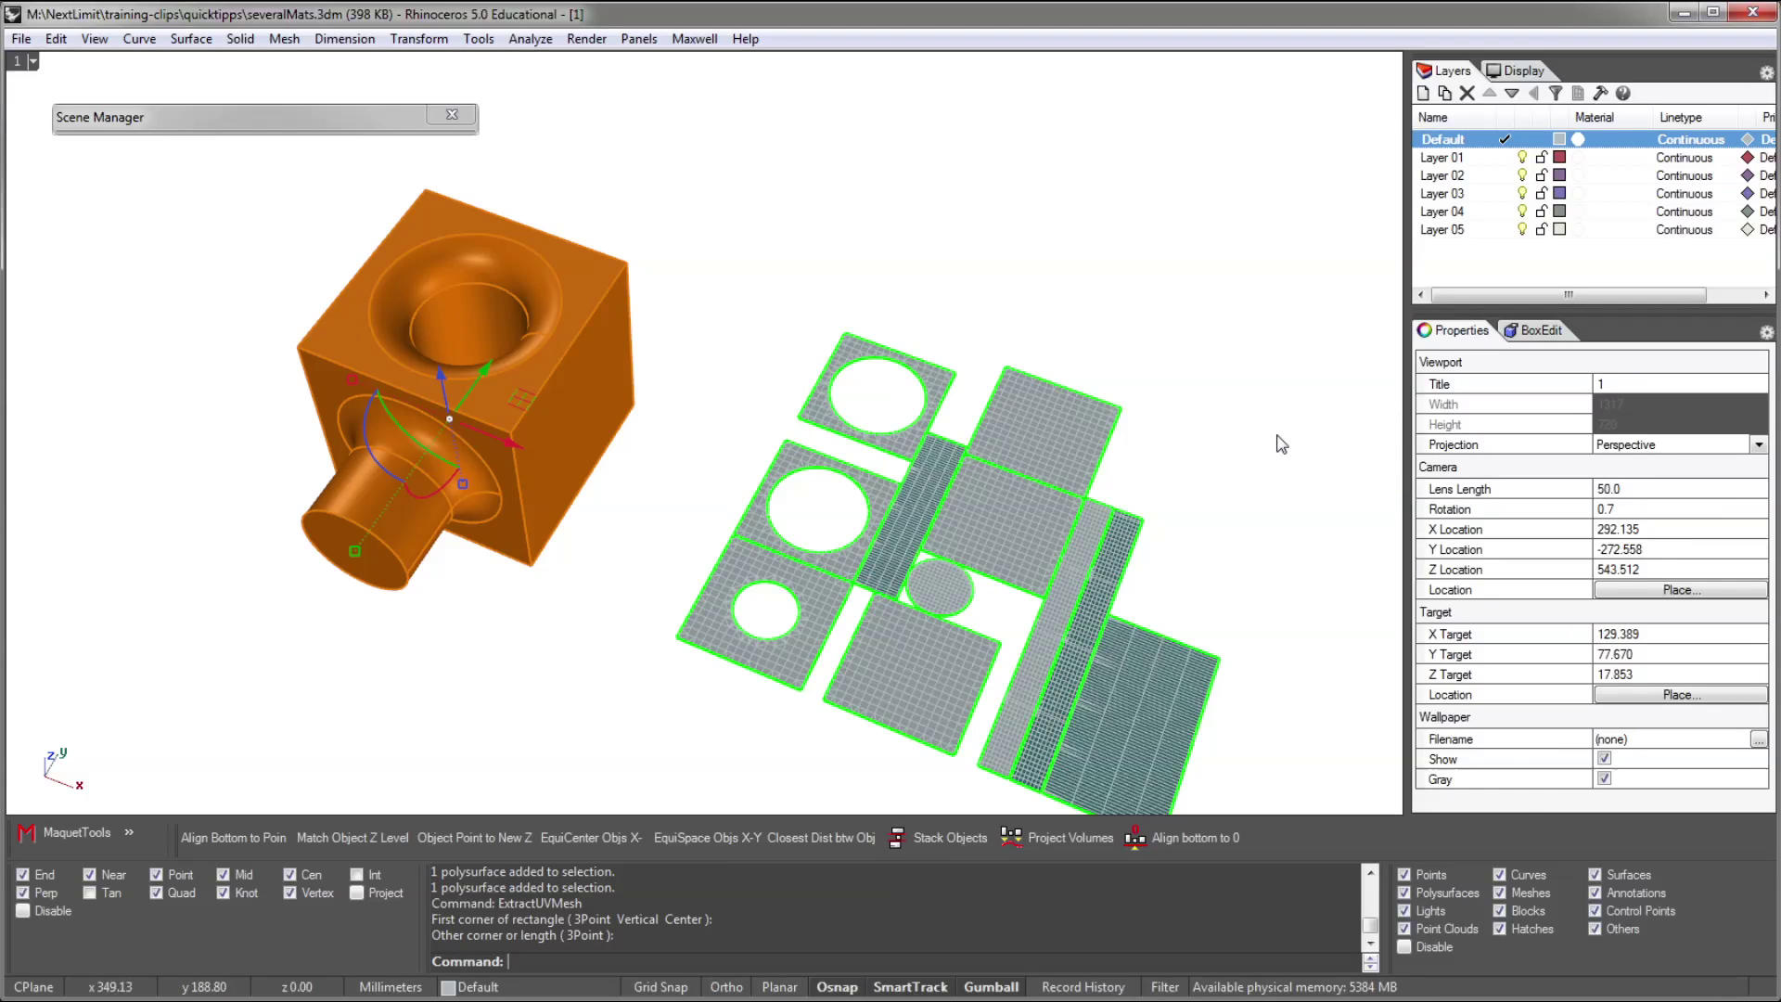
shift+right_drag(1185, 492, 1145, 437)
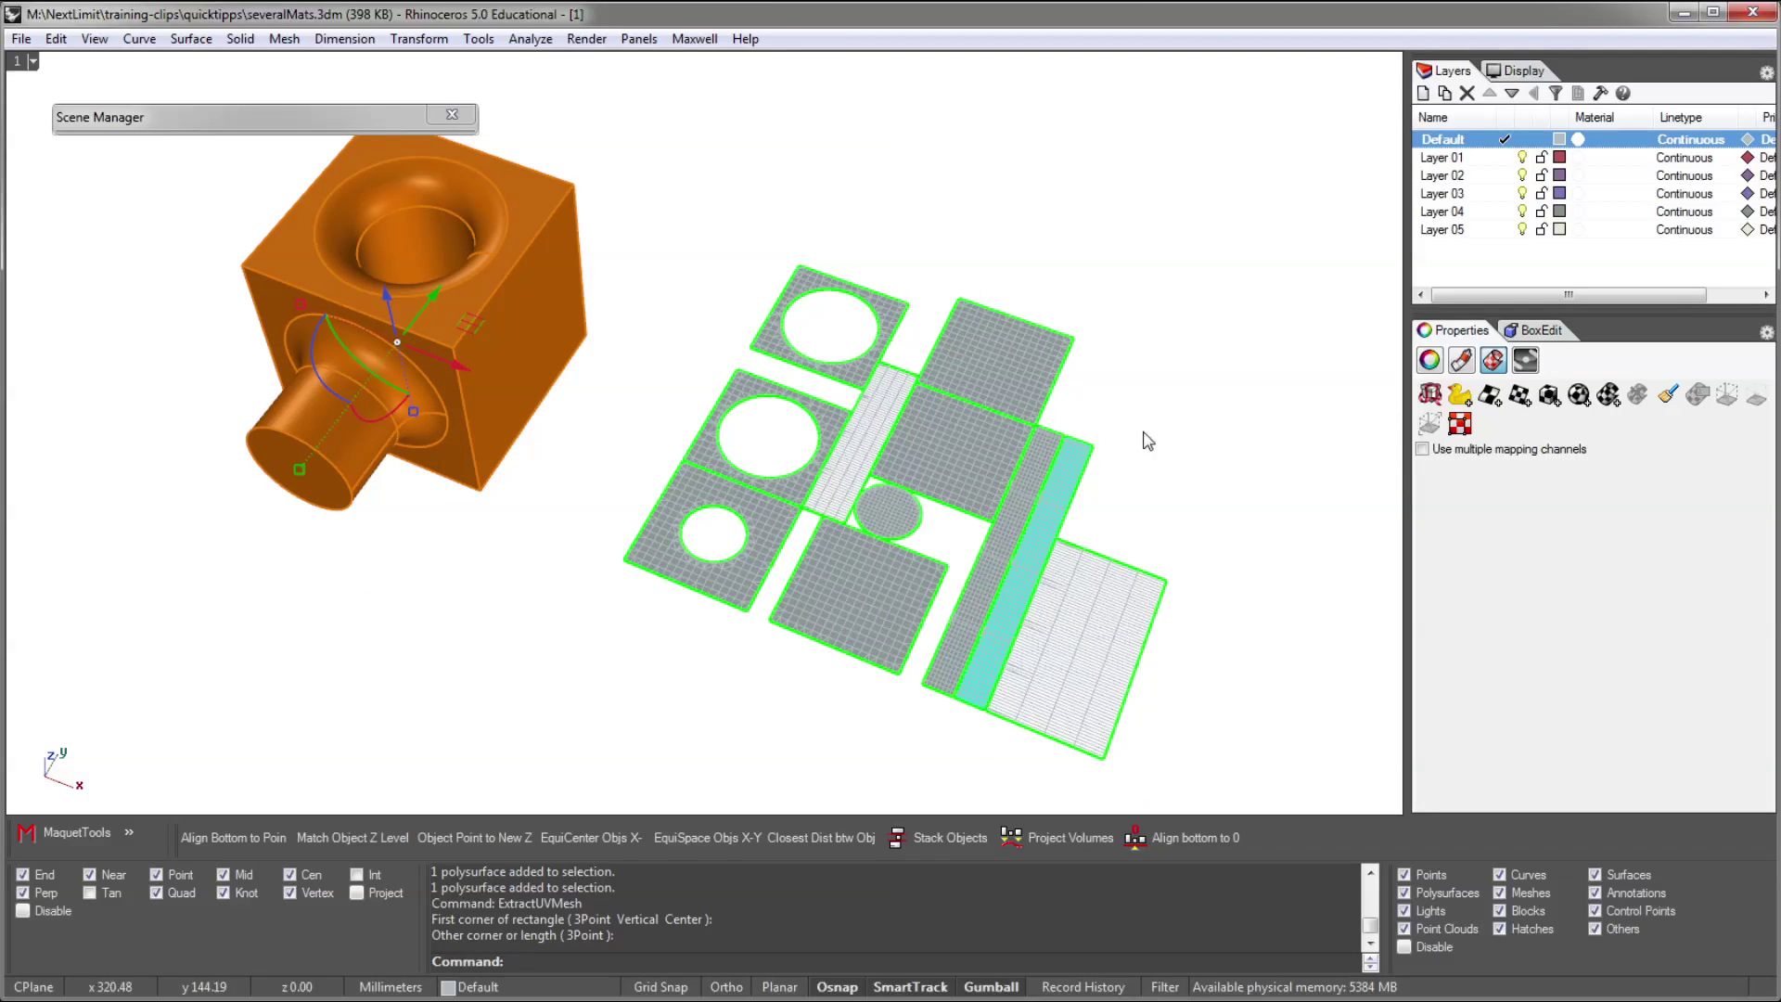
click(1209, 504)
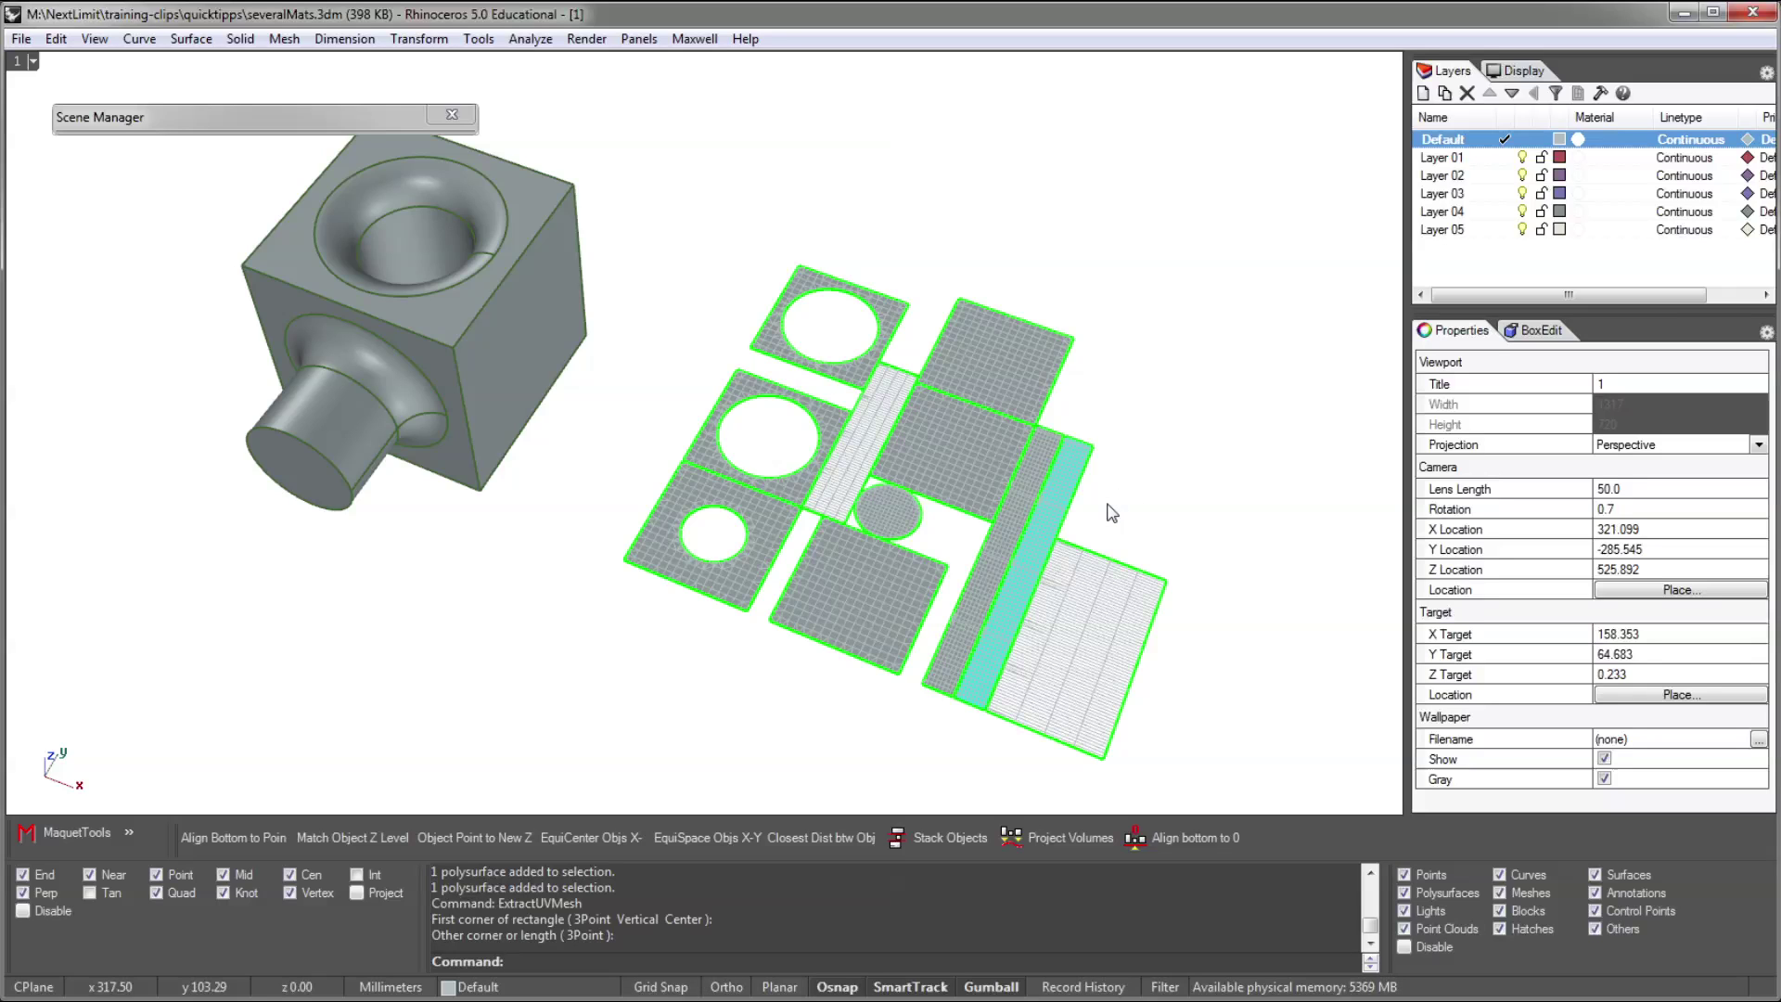
Maximize the Top viewport in wireframe and begin entering the ViewCaptureToClipboard command
key(ctrl+F1)
key(Home)
key(Home)
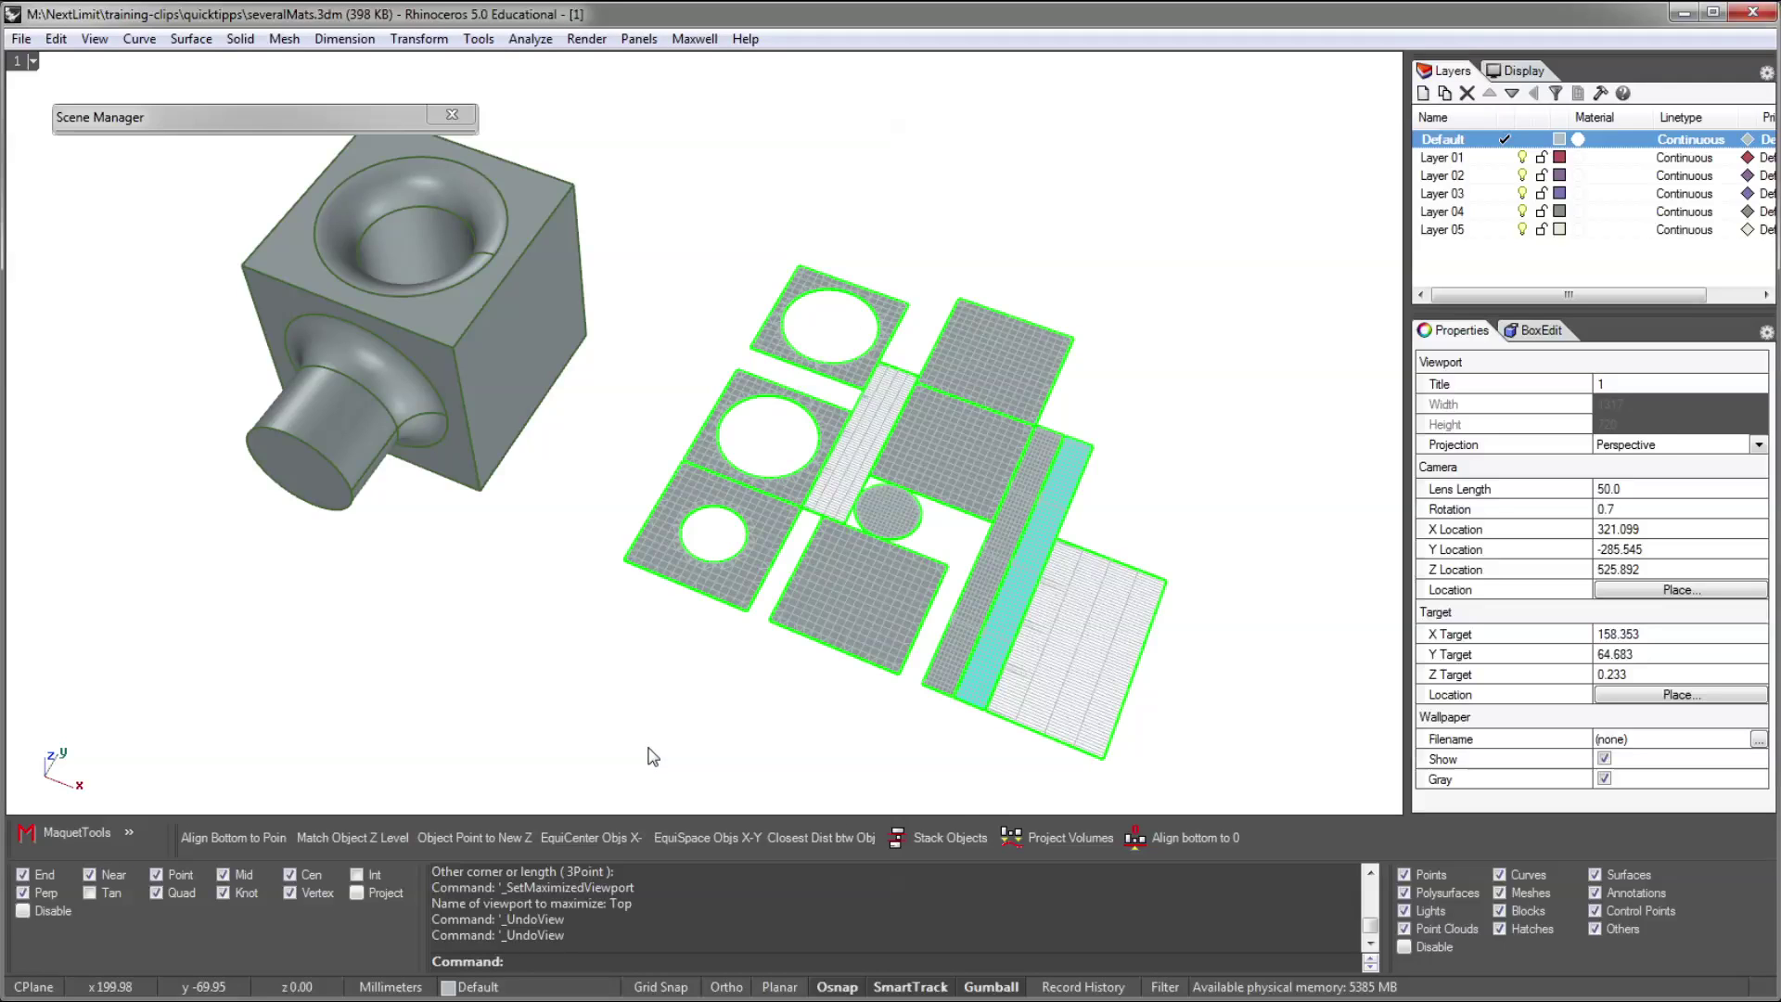
key(ctrl+F1)
text(Vo)
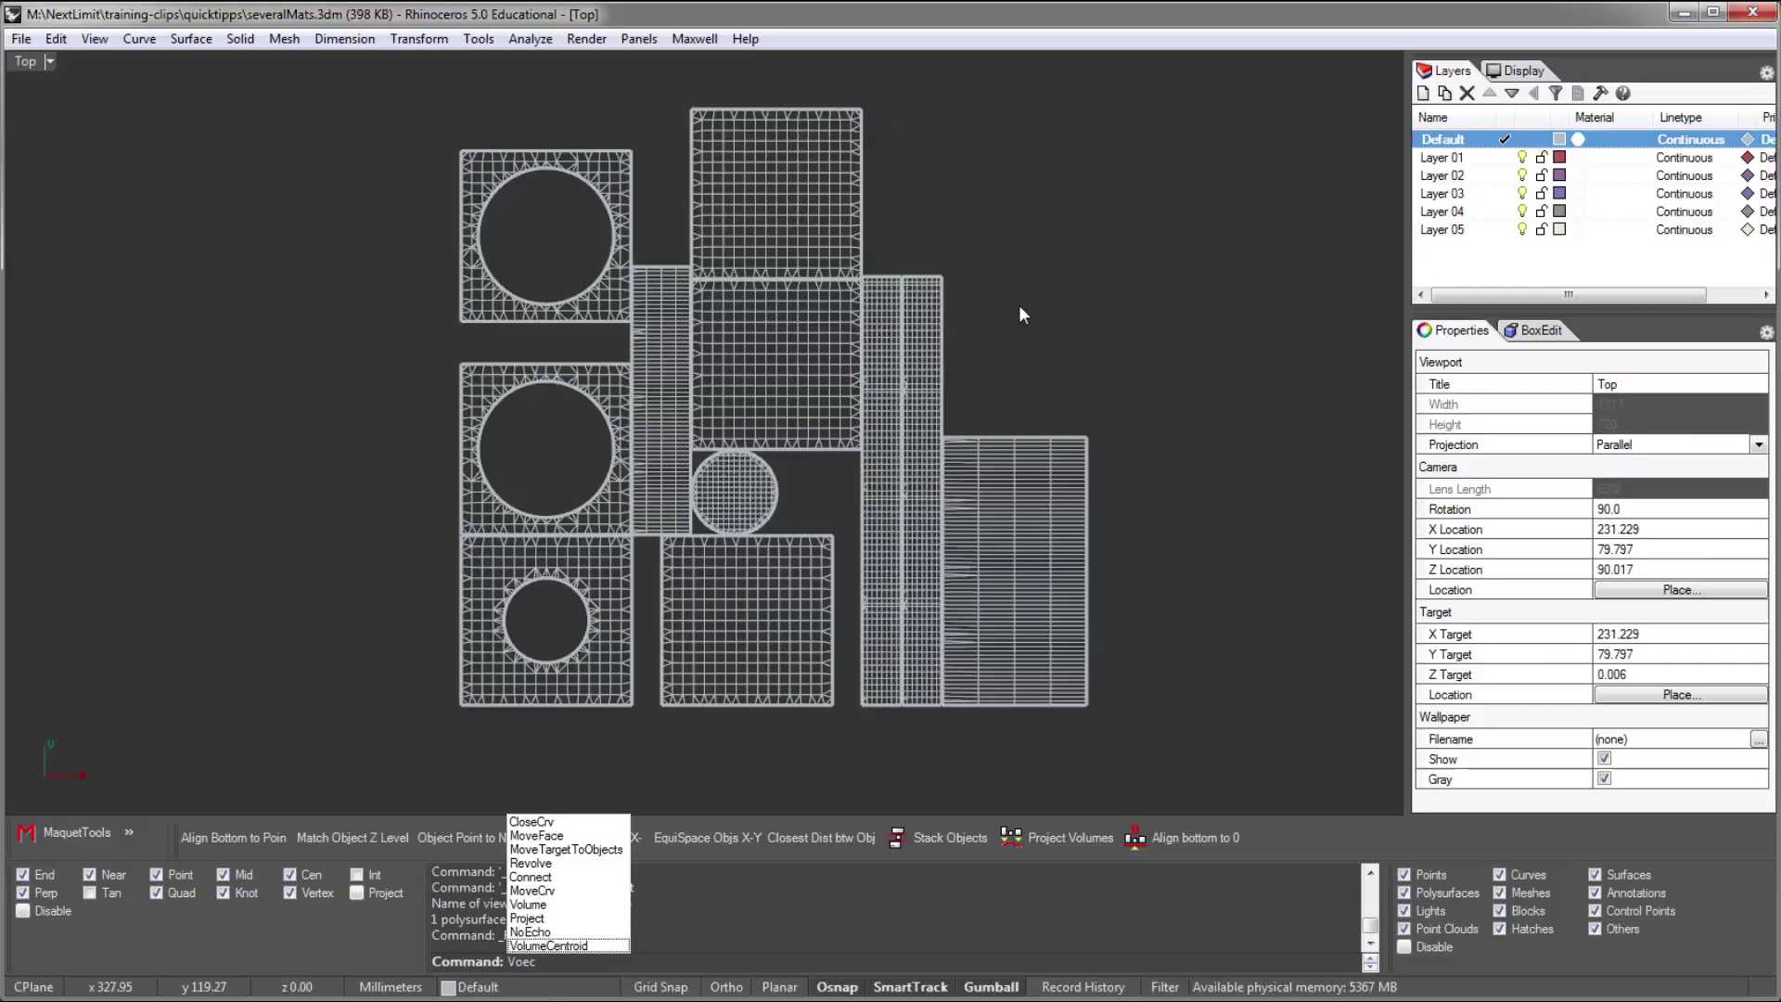
key(BackSpace)
text(ie)
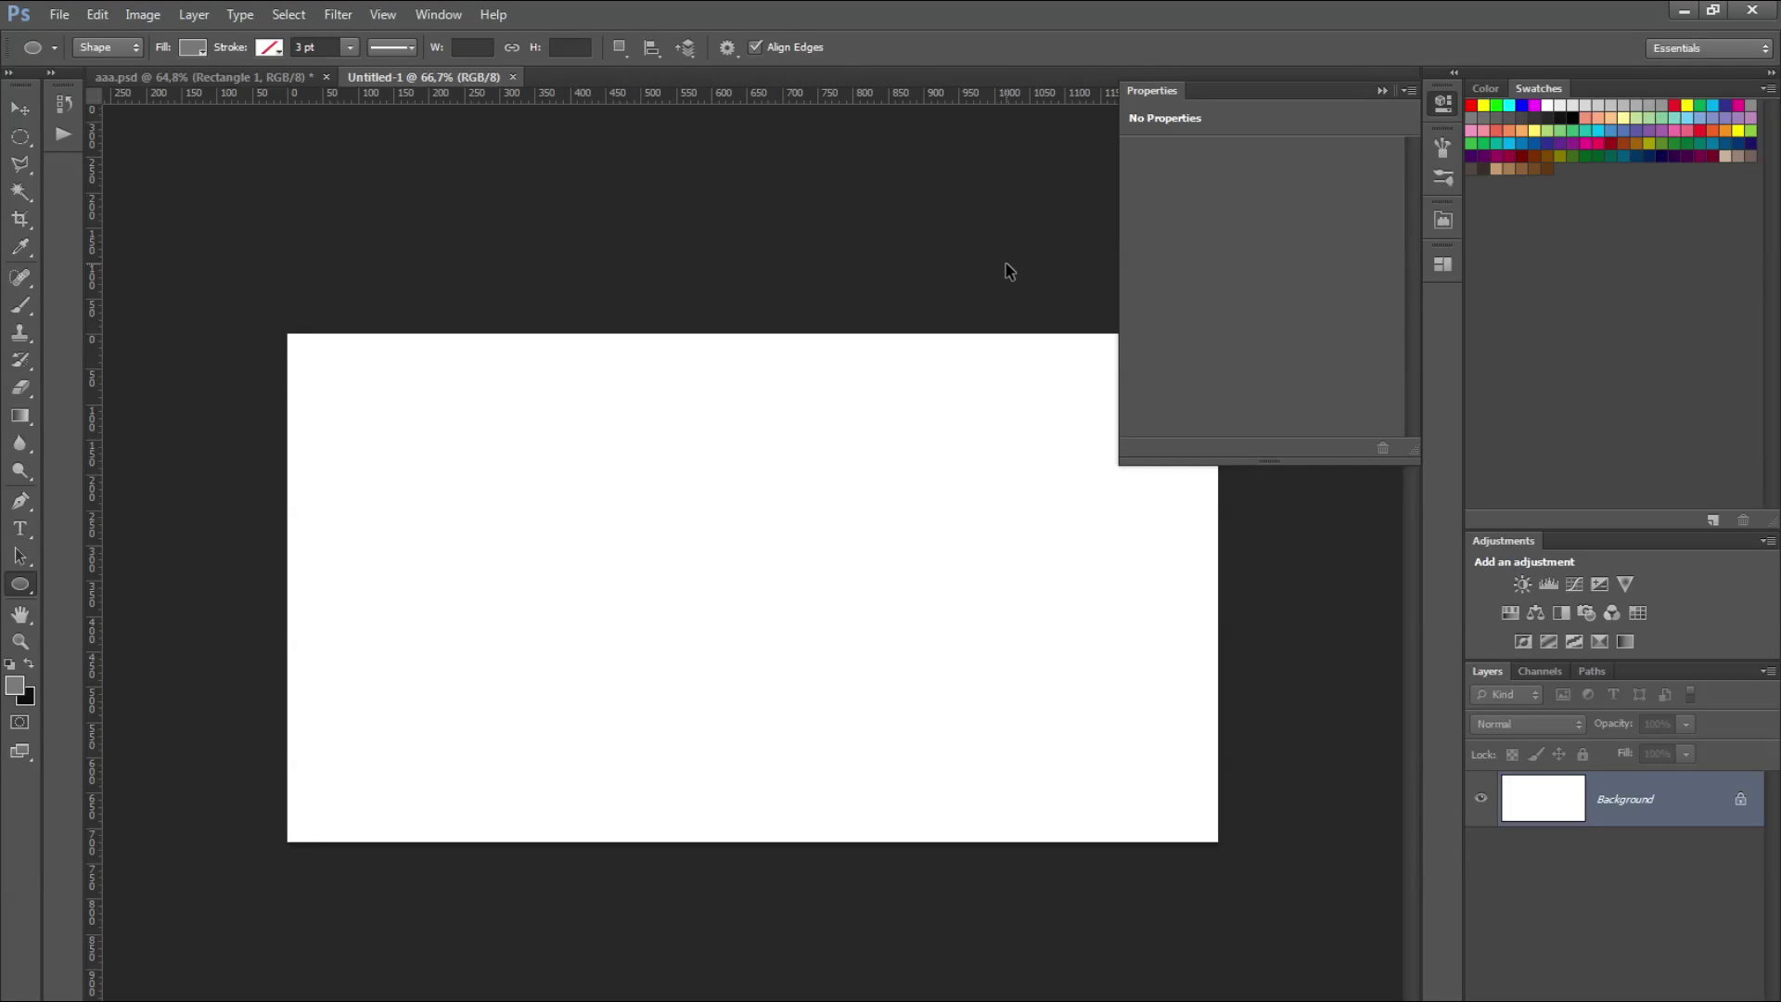
Paste the wireframe capture into Untitled-1 and crop the canvas's left and right edges inward
key(ctrl+v)
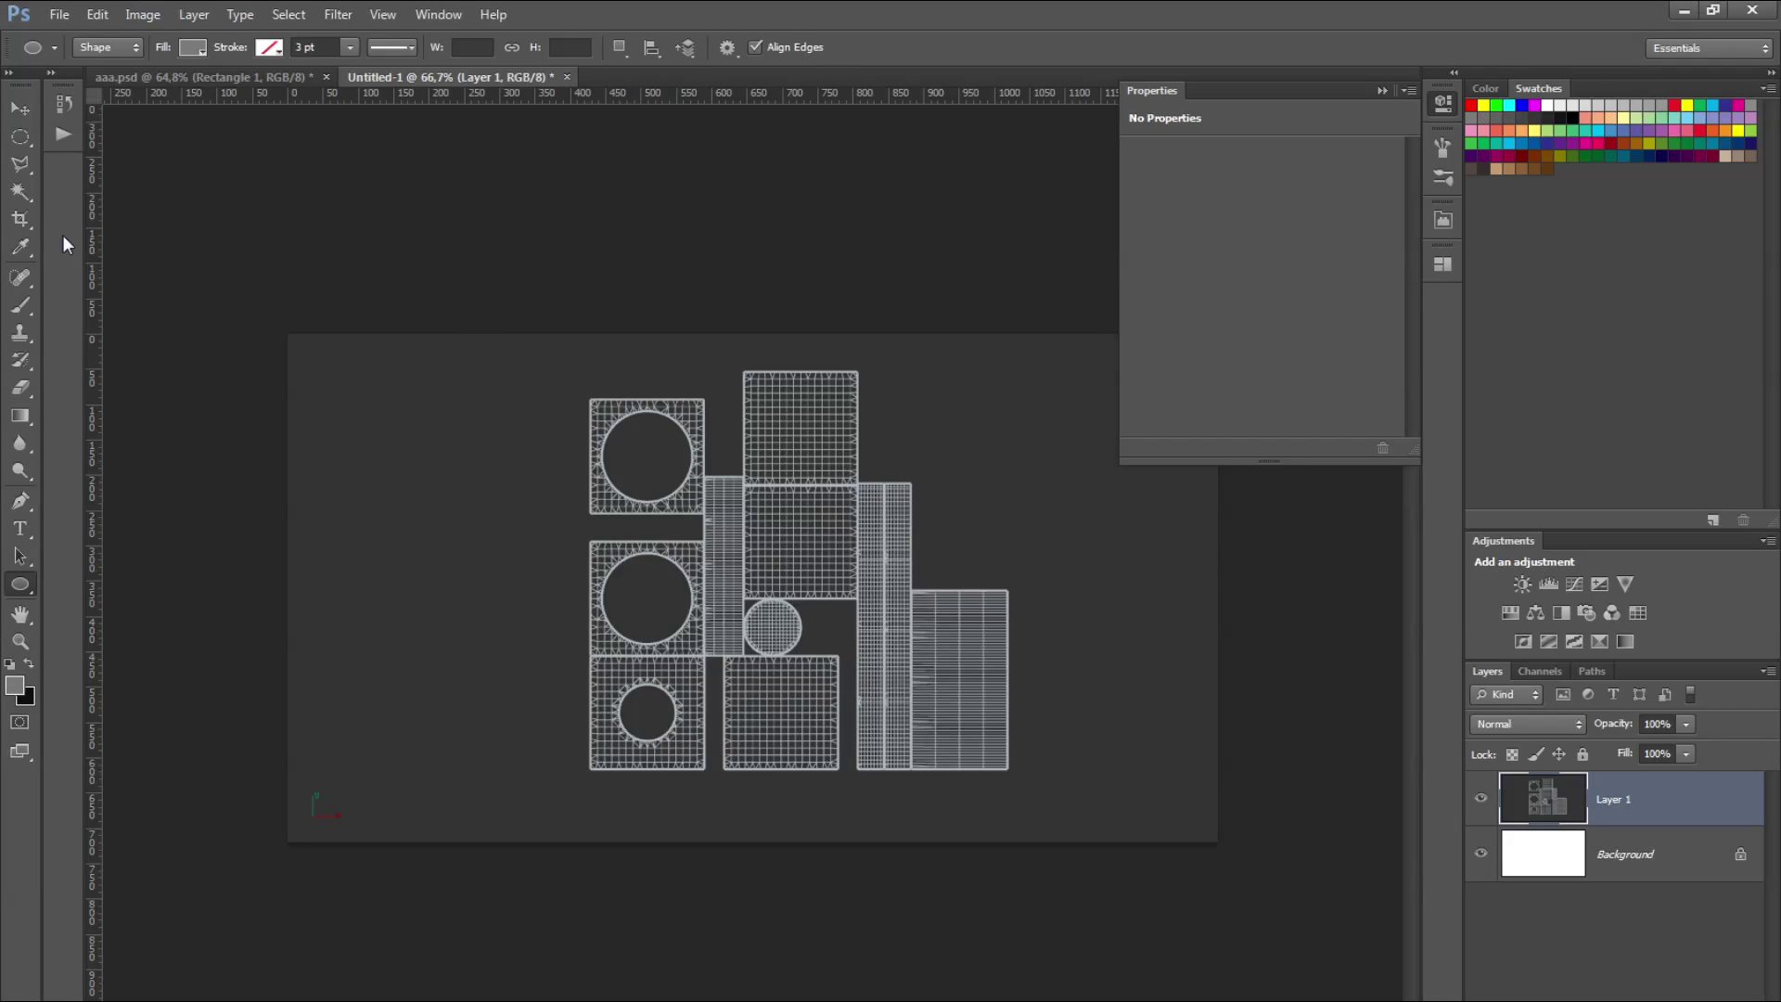
click(22, 220)
drag(295, 580, 436, 585)
drag(1065, 588, 996, 584)
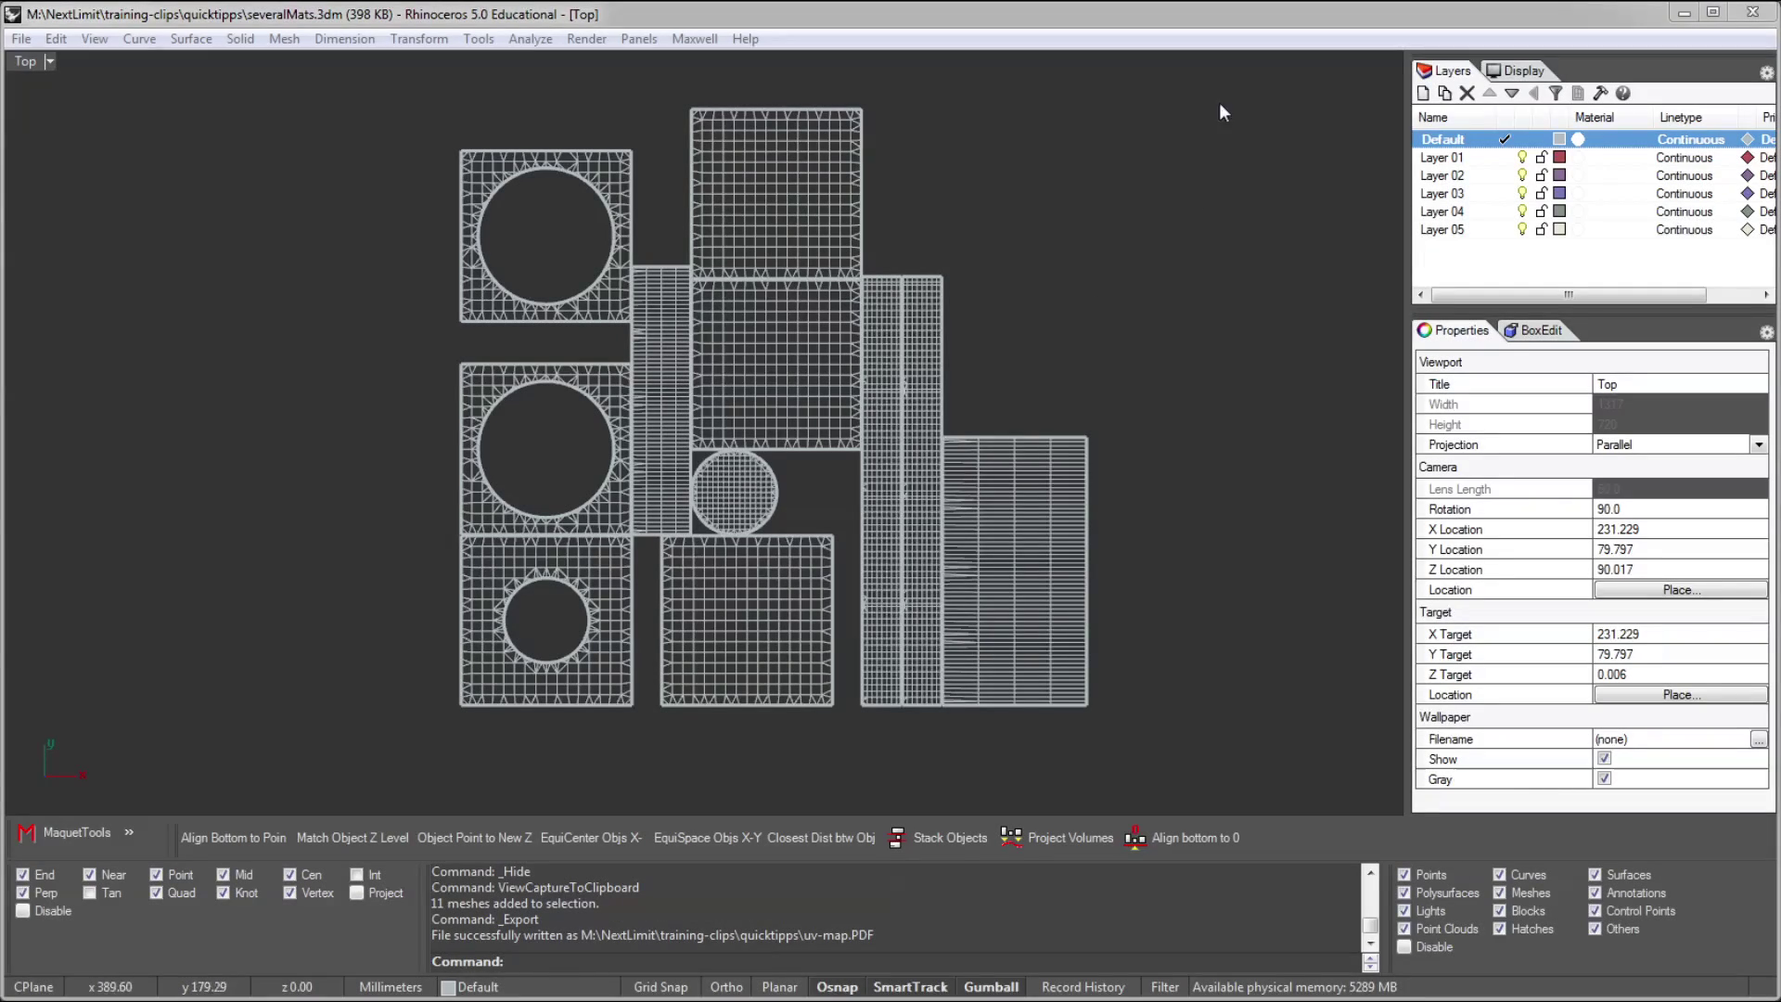
Export all 11 UV meshes over uv-map.pdf as a black-and-white PDF
key(ctrl+a)
click(21, 38)
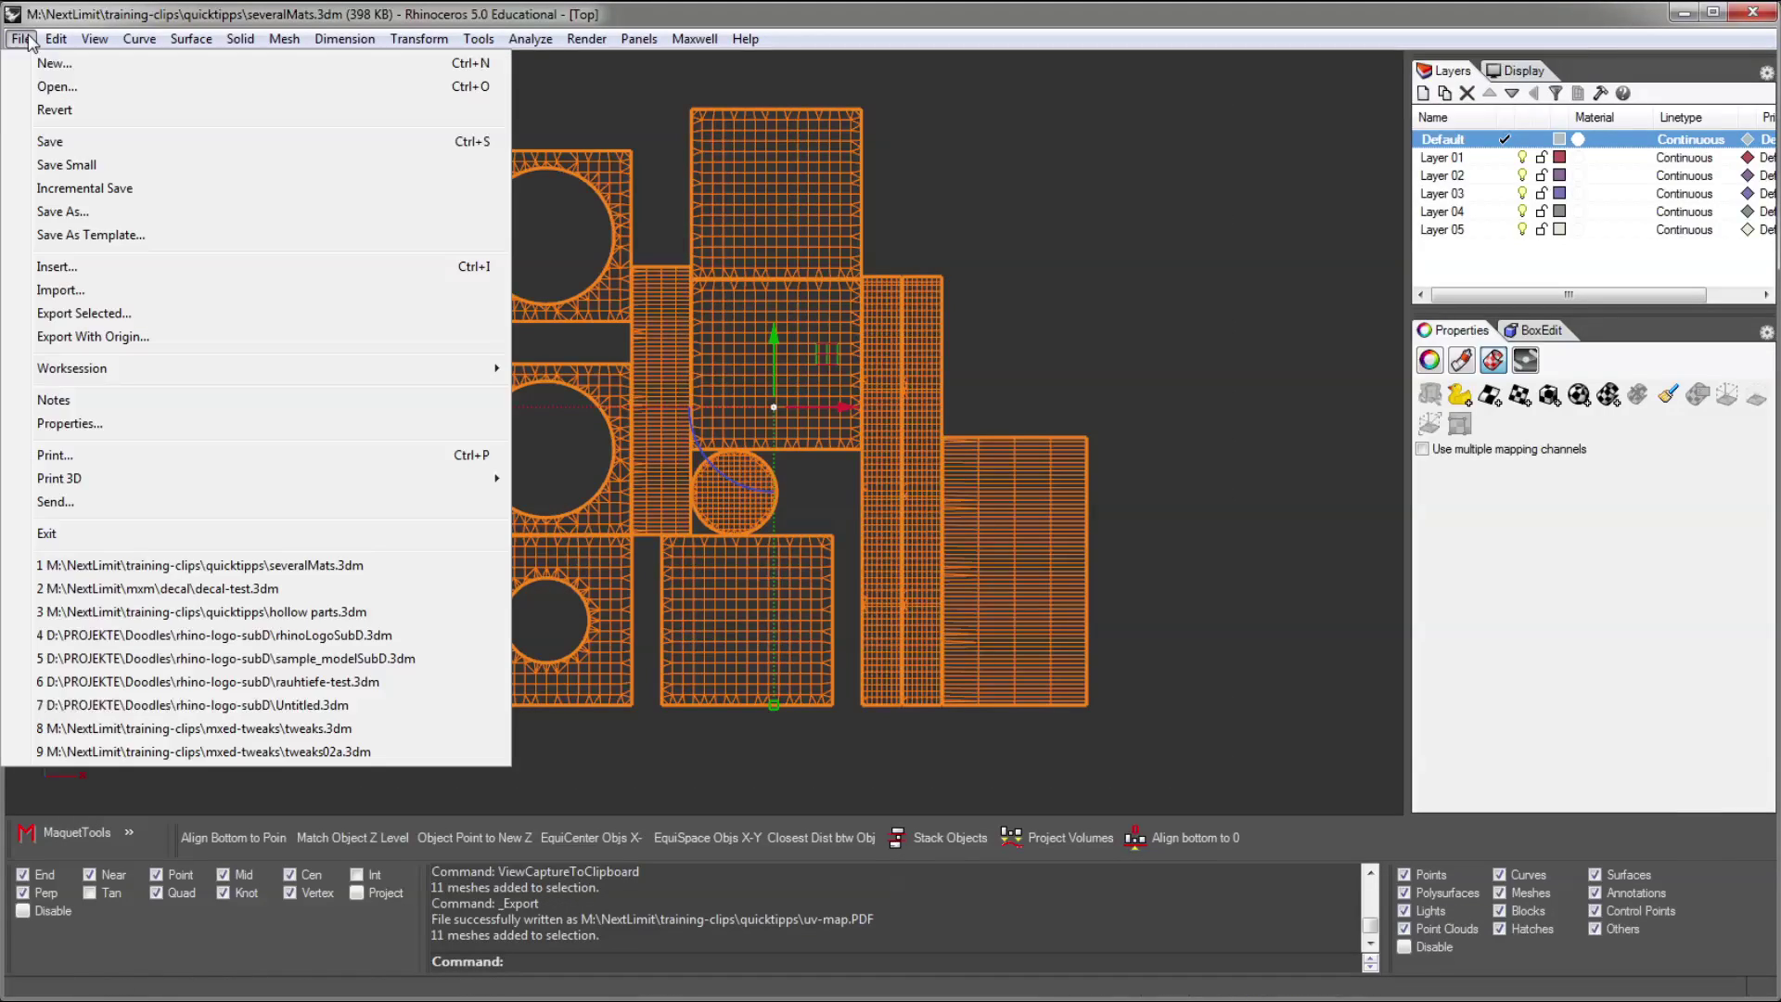
click(80, 308)
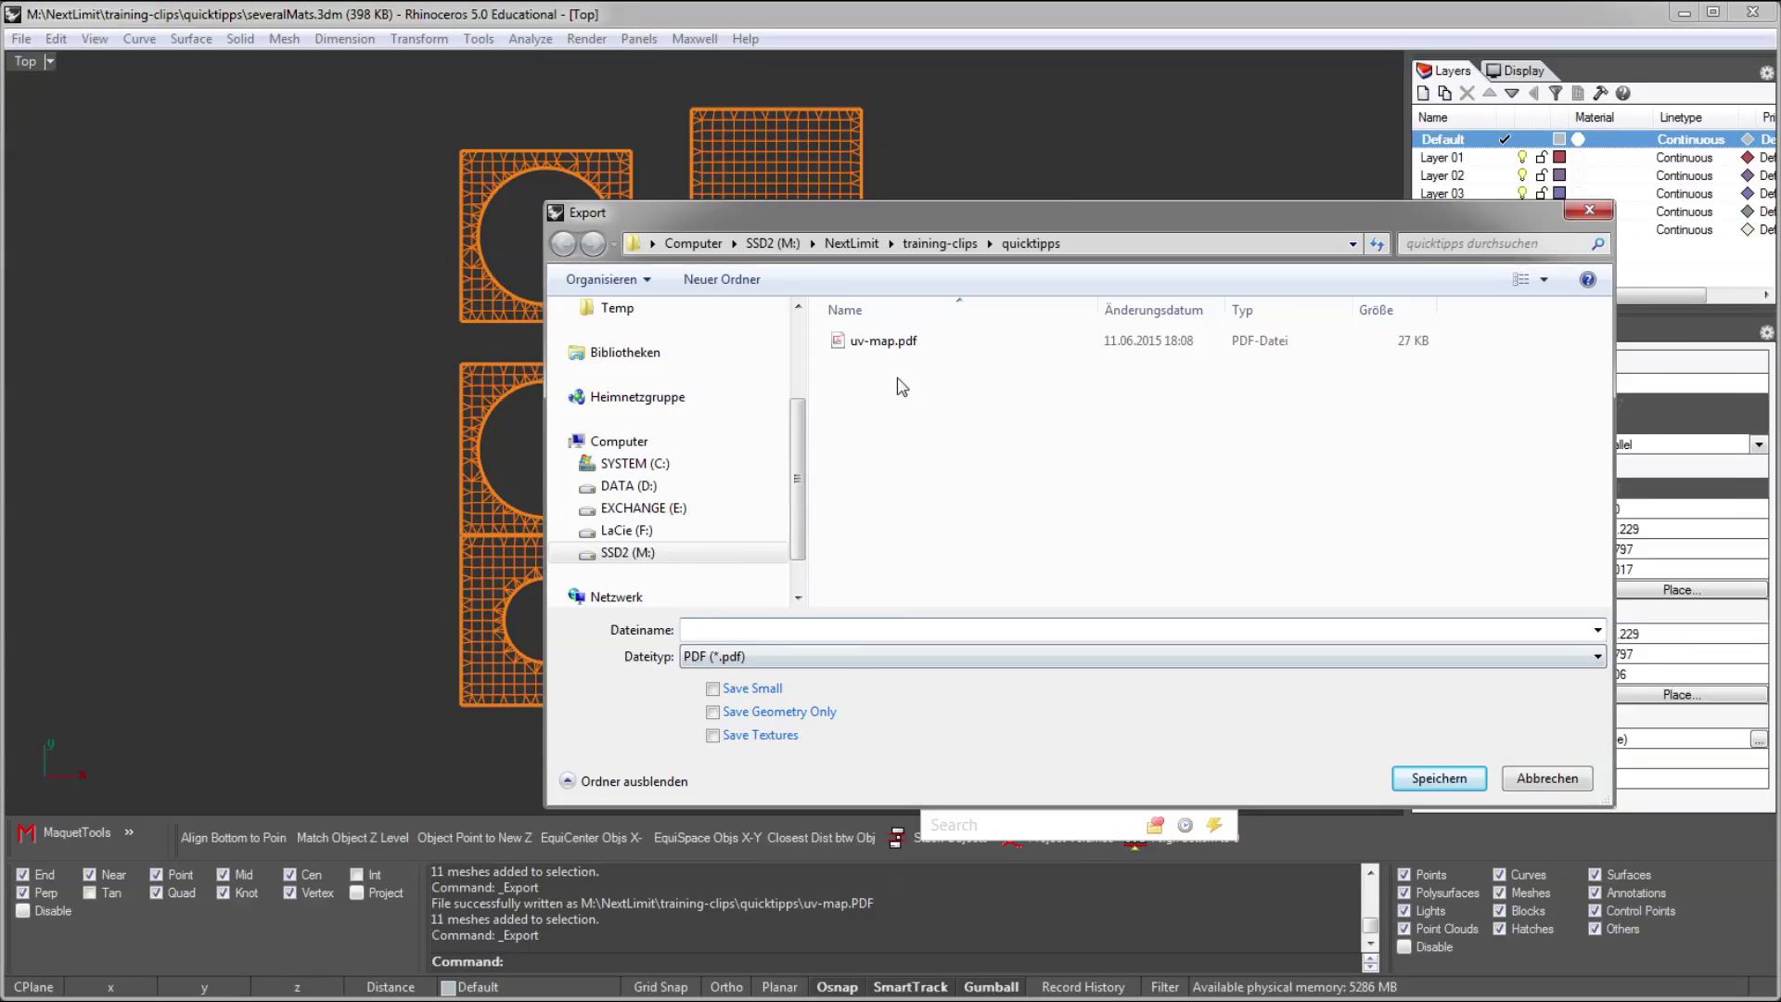
click(884, 341)
click(1438, 777)
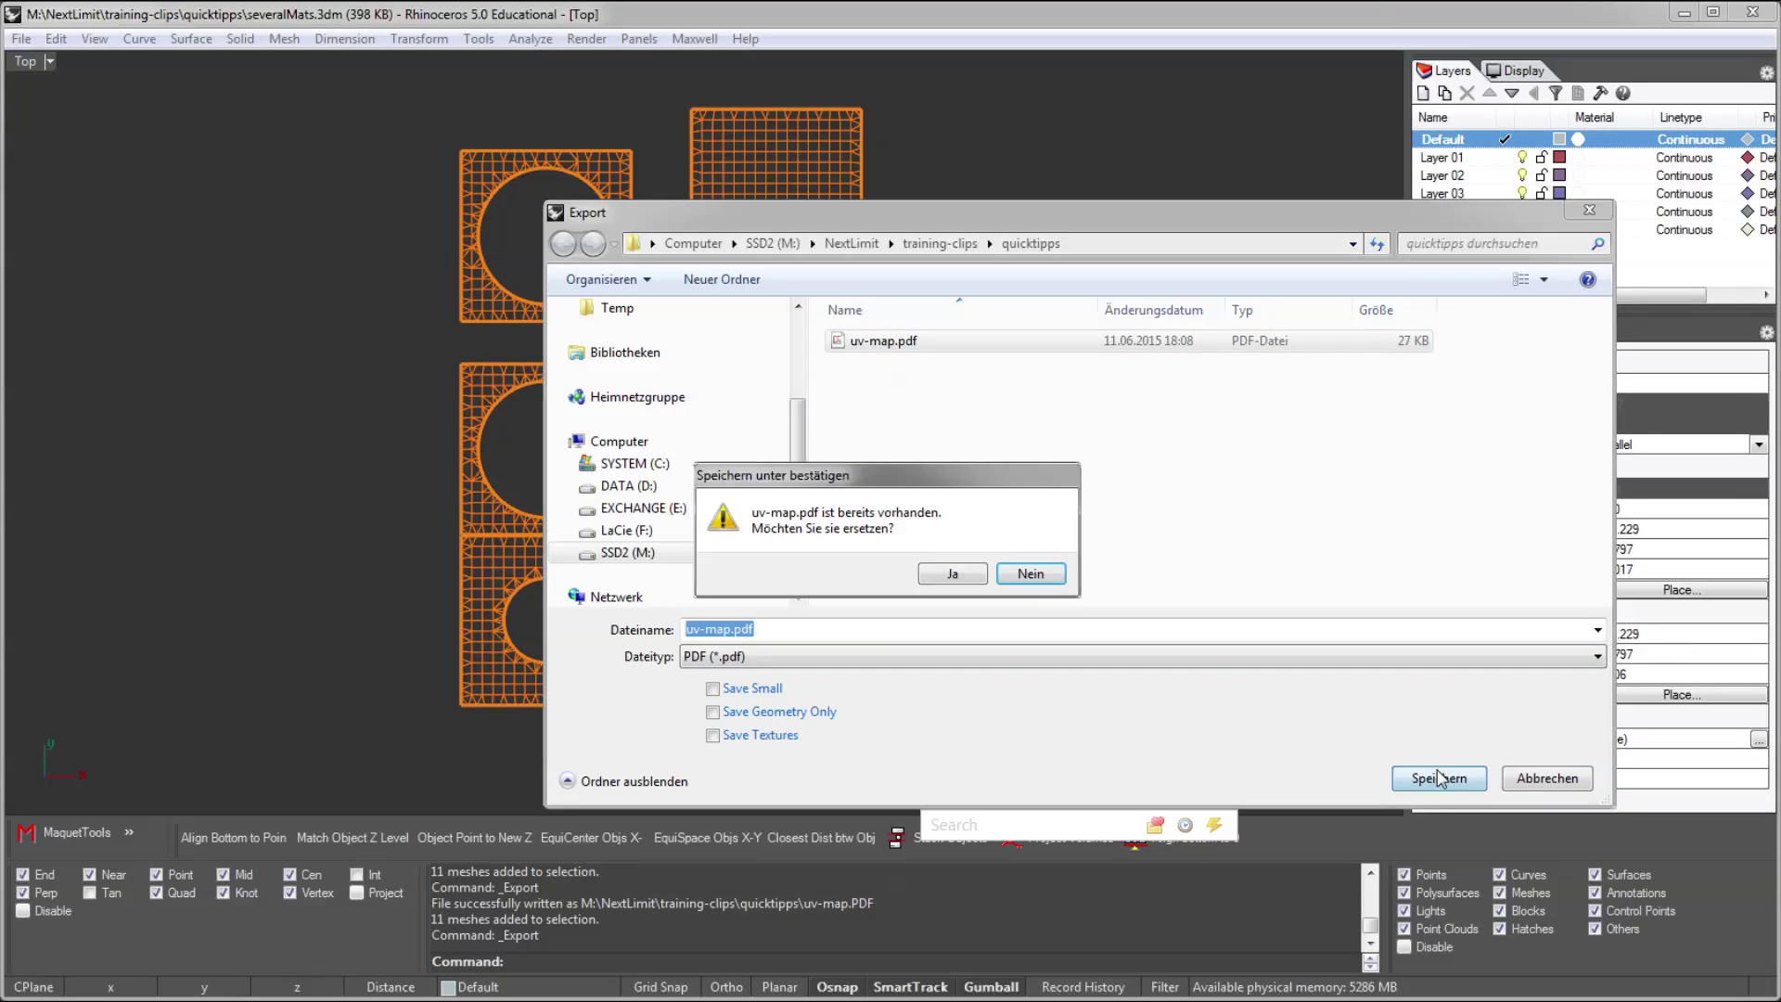
click(953, 575)
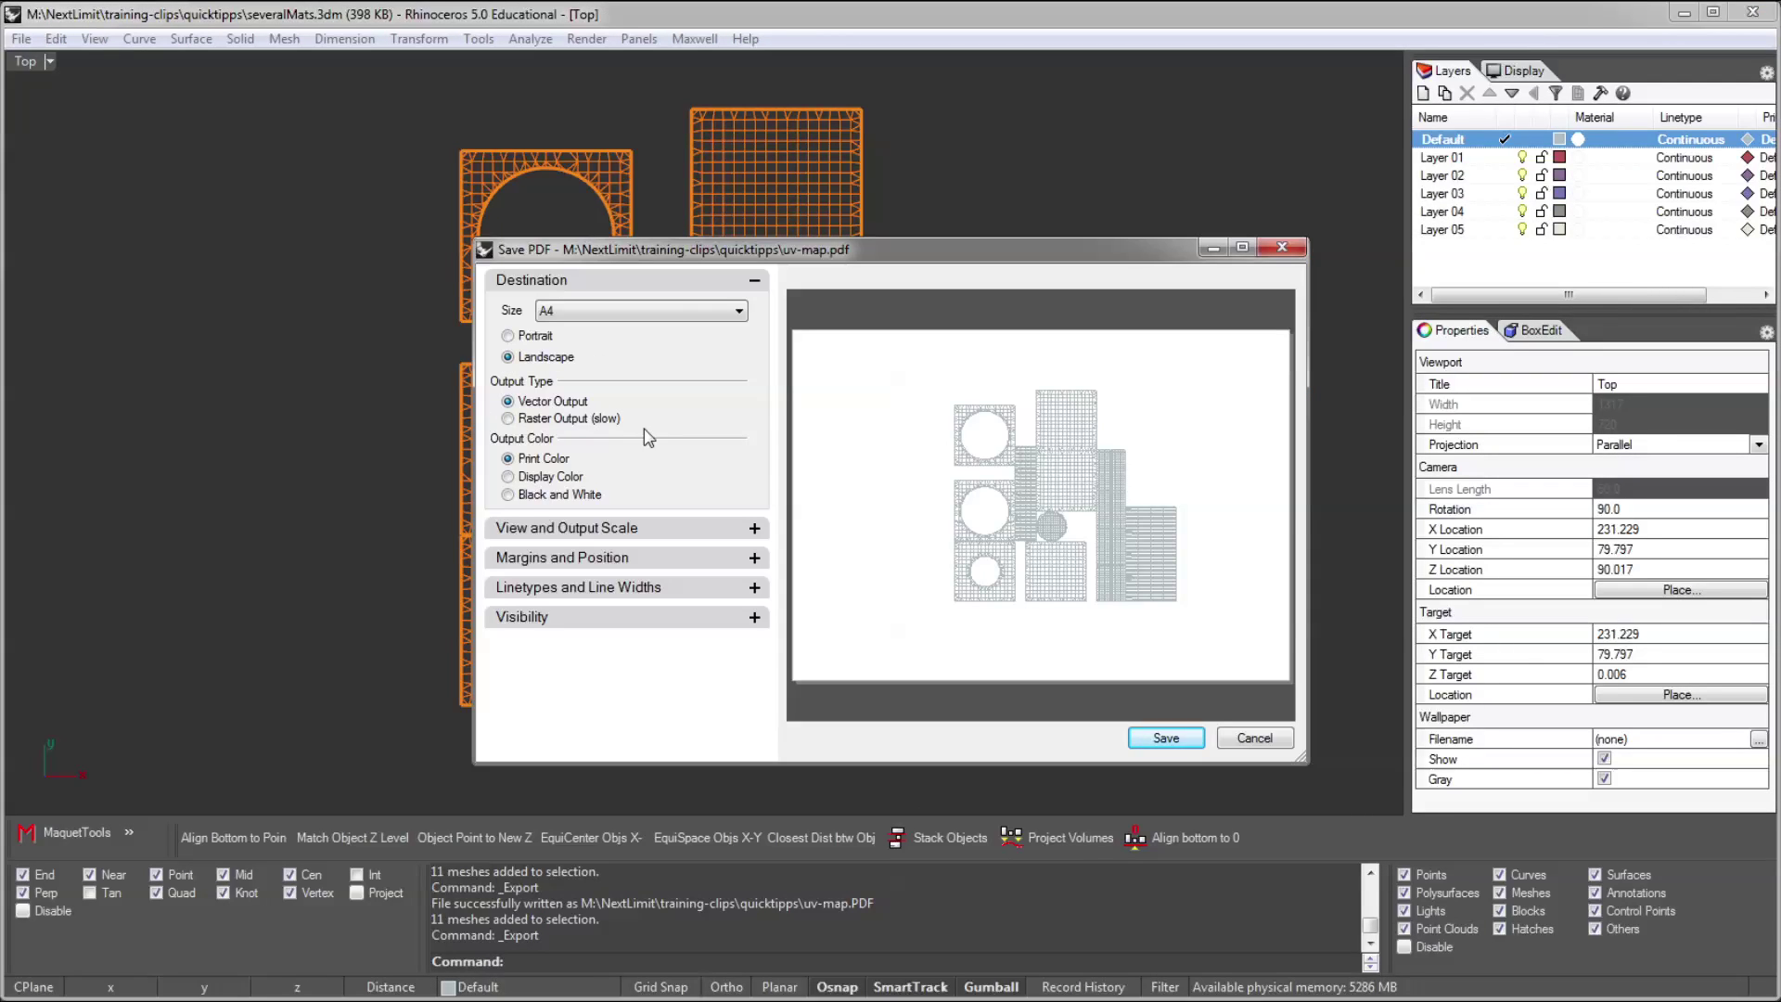
click(507, 496)
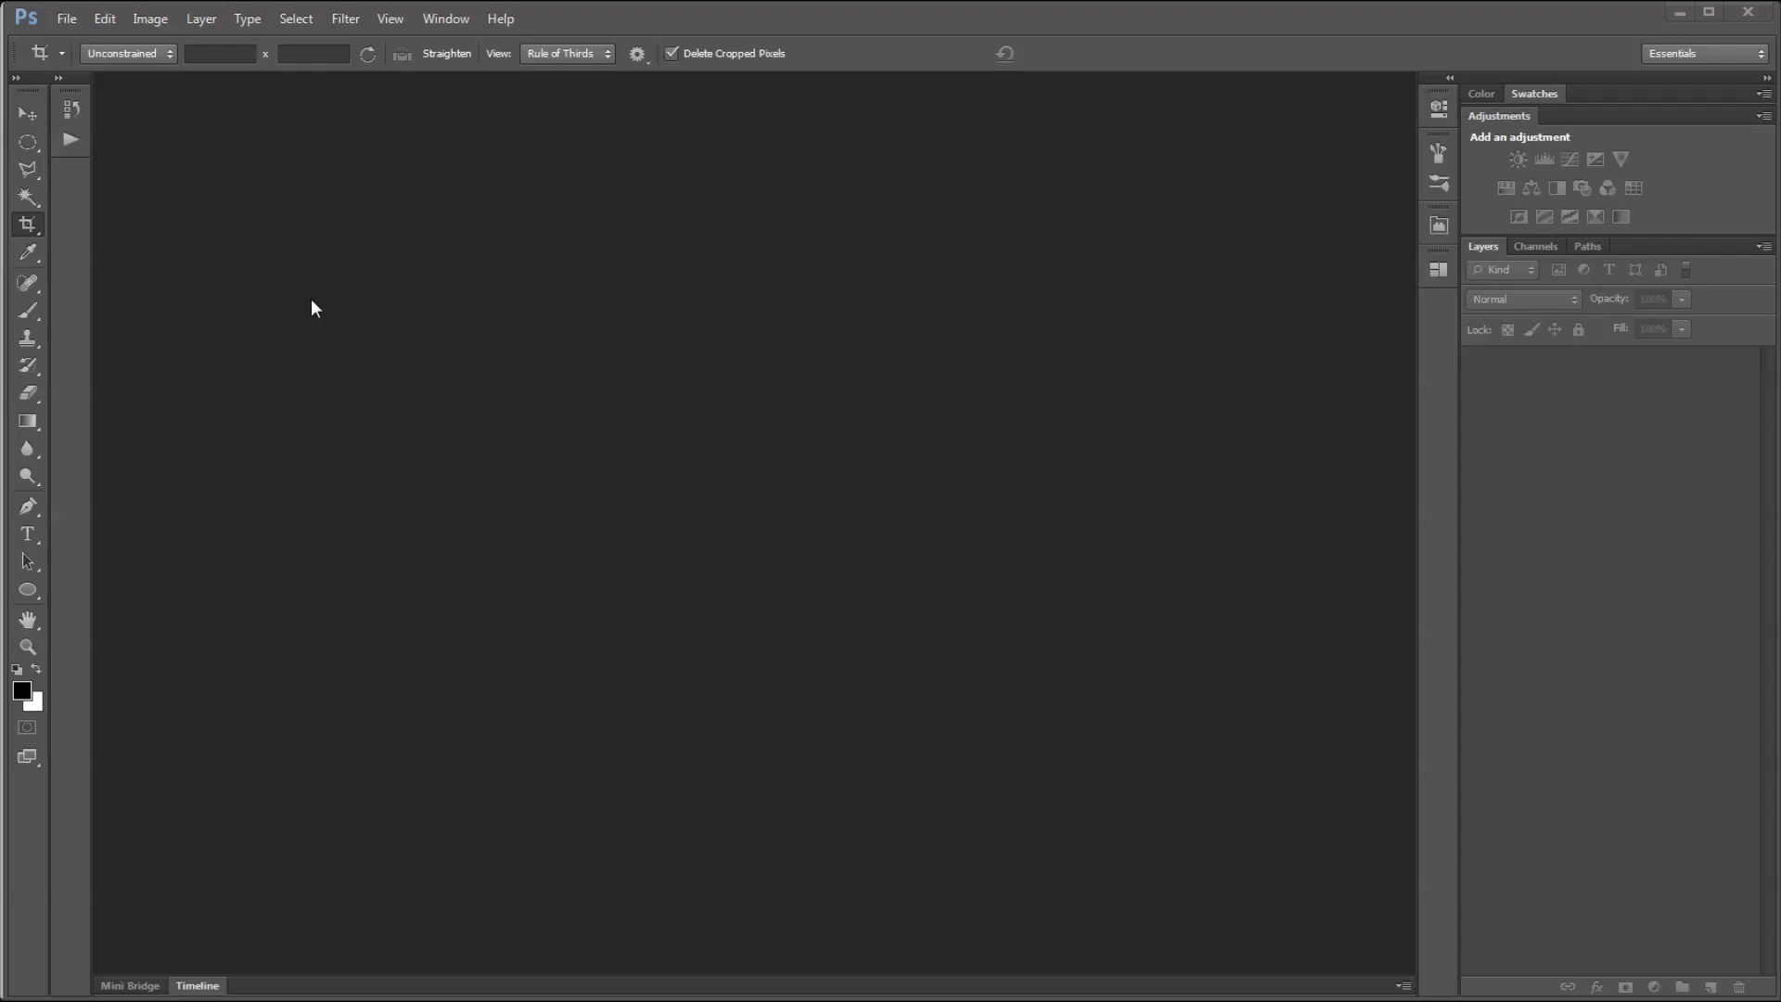
click(66, 21)
Open uv-map.pdf cropped to Bounding Box and add a white-filled Layer 2 beneath the wireframe
click(90, 62)
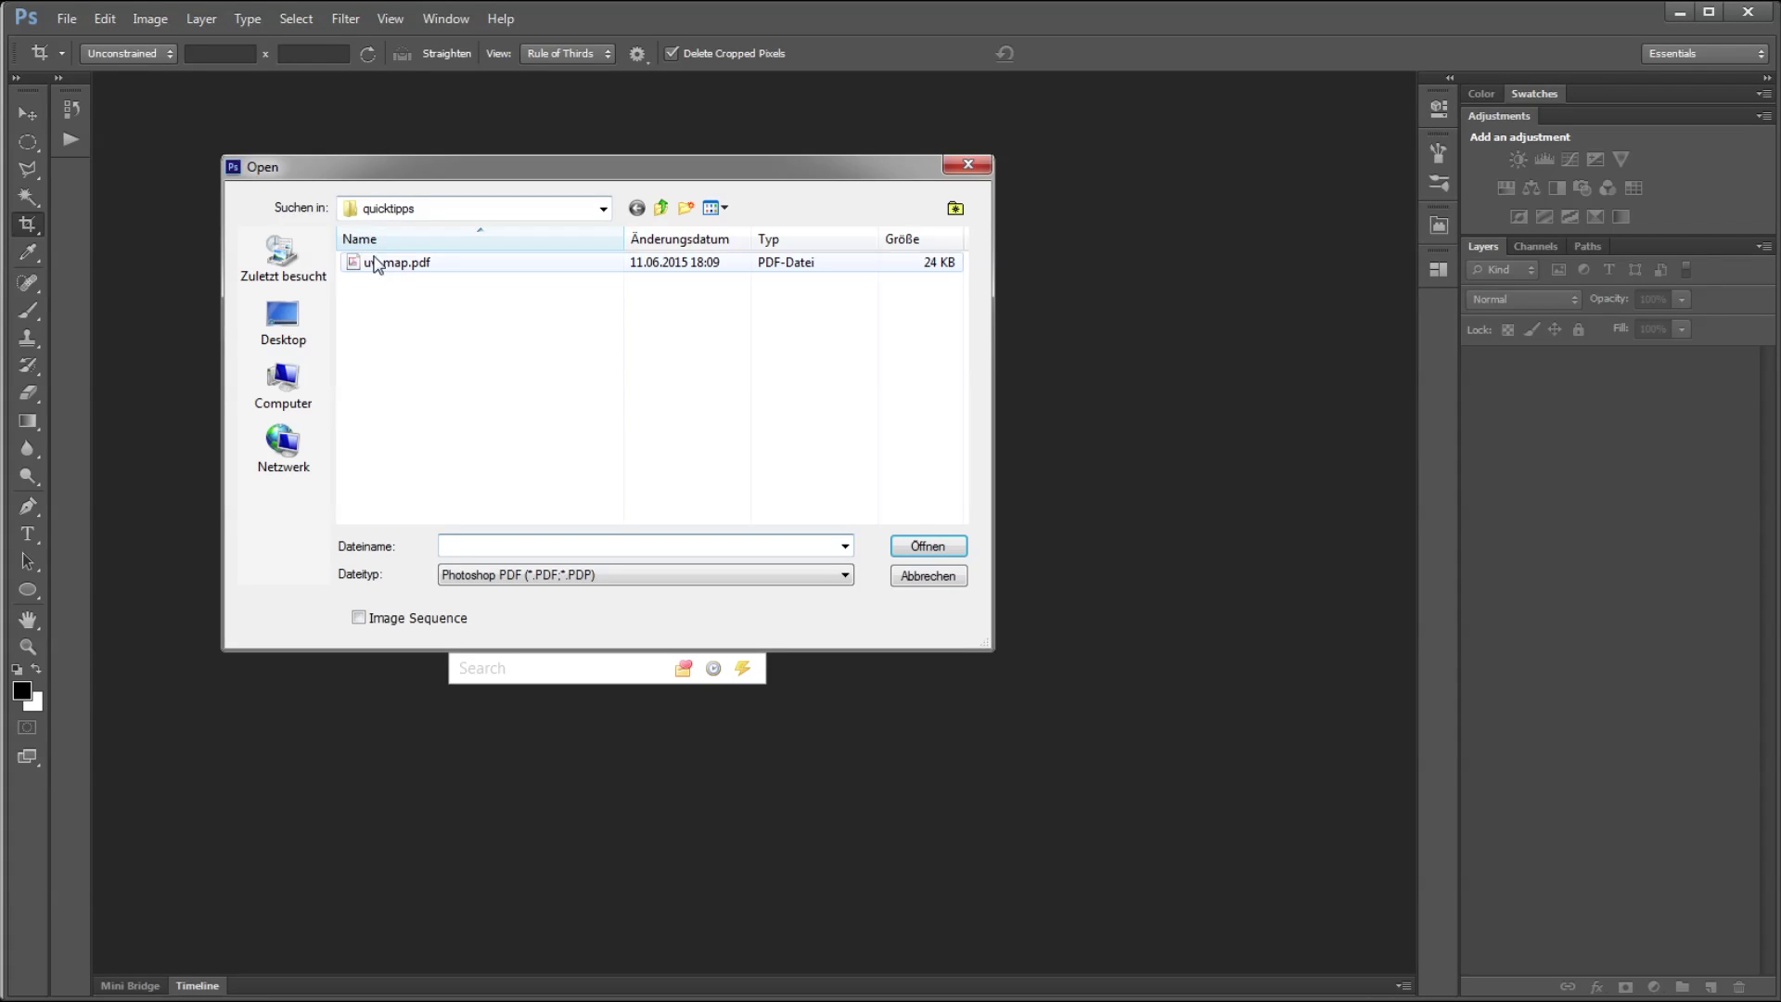
click(390, 269)
click(922, 545)
click(1055, 294)
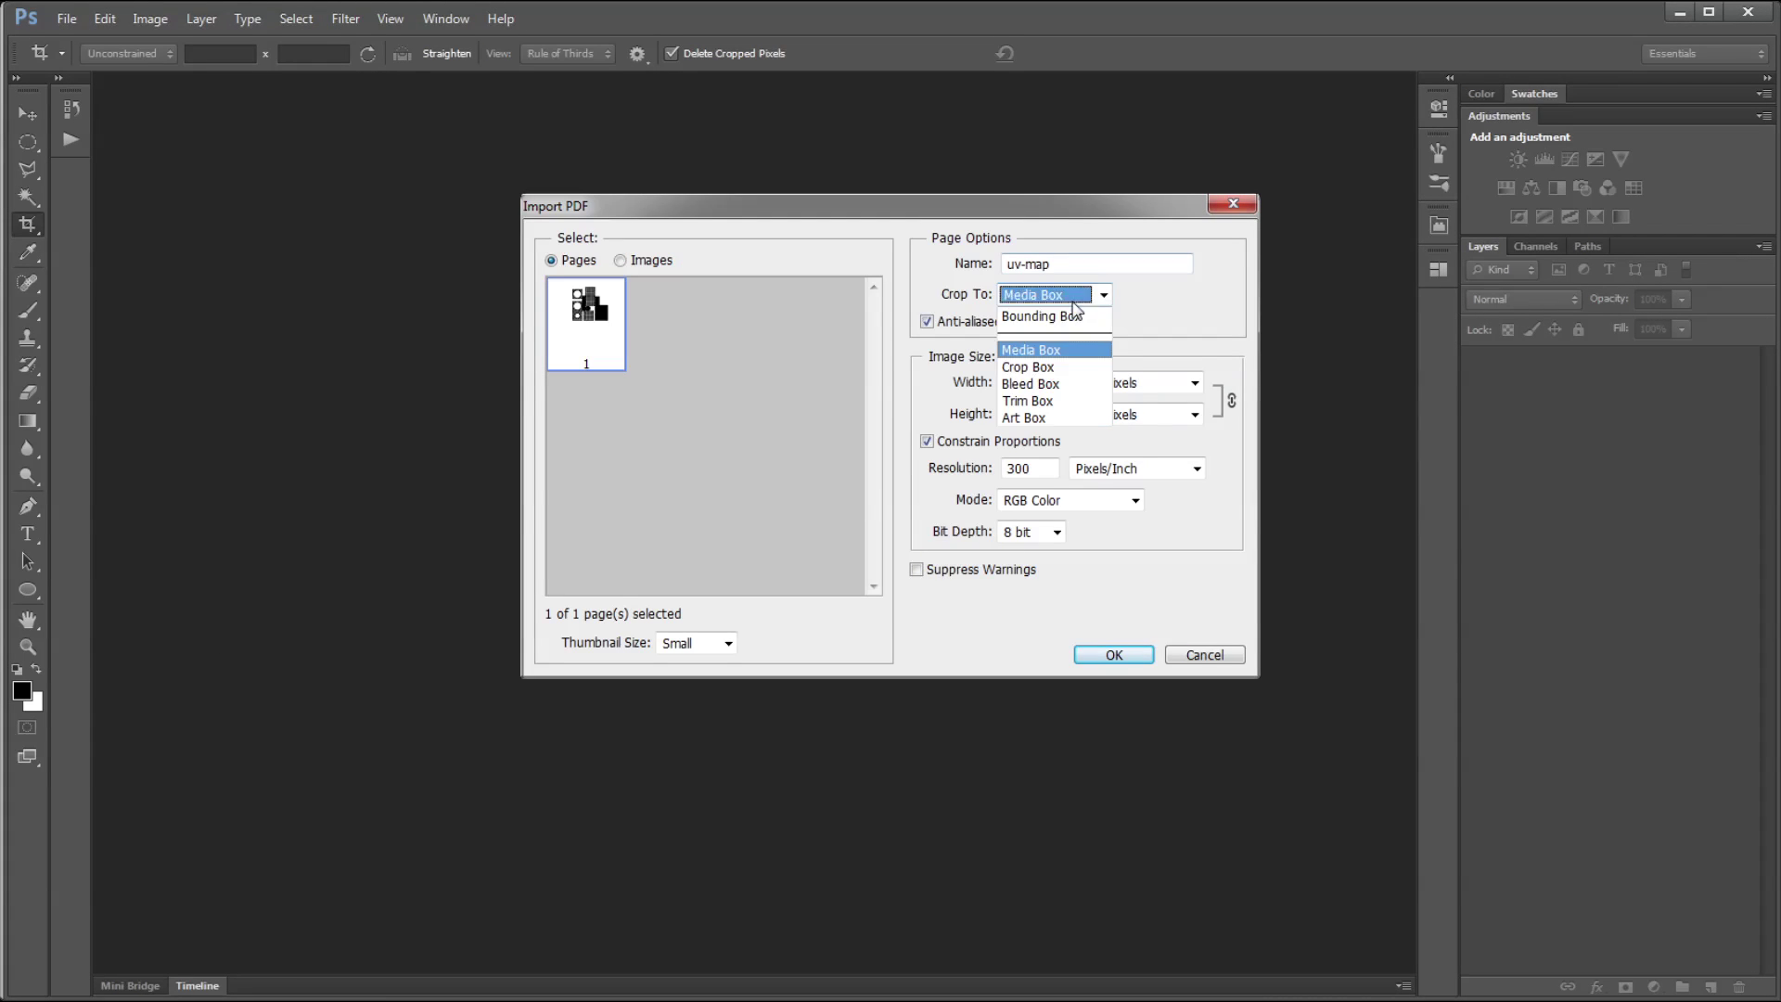
click(1041, 313)
click(1115, 654)
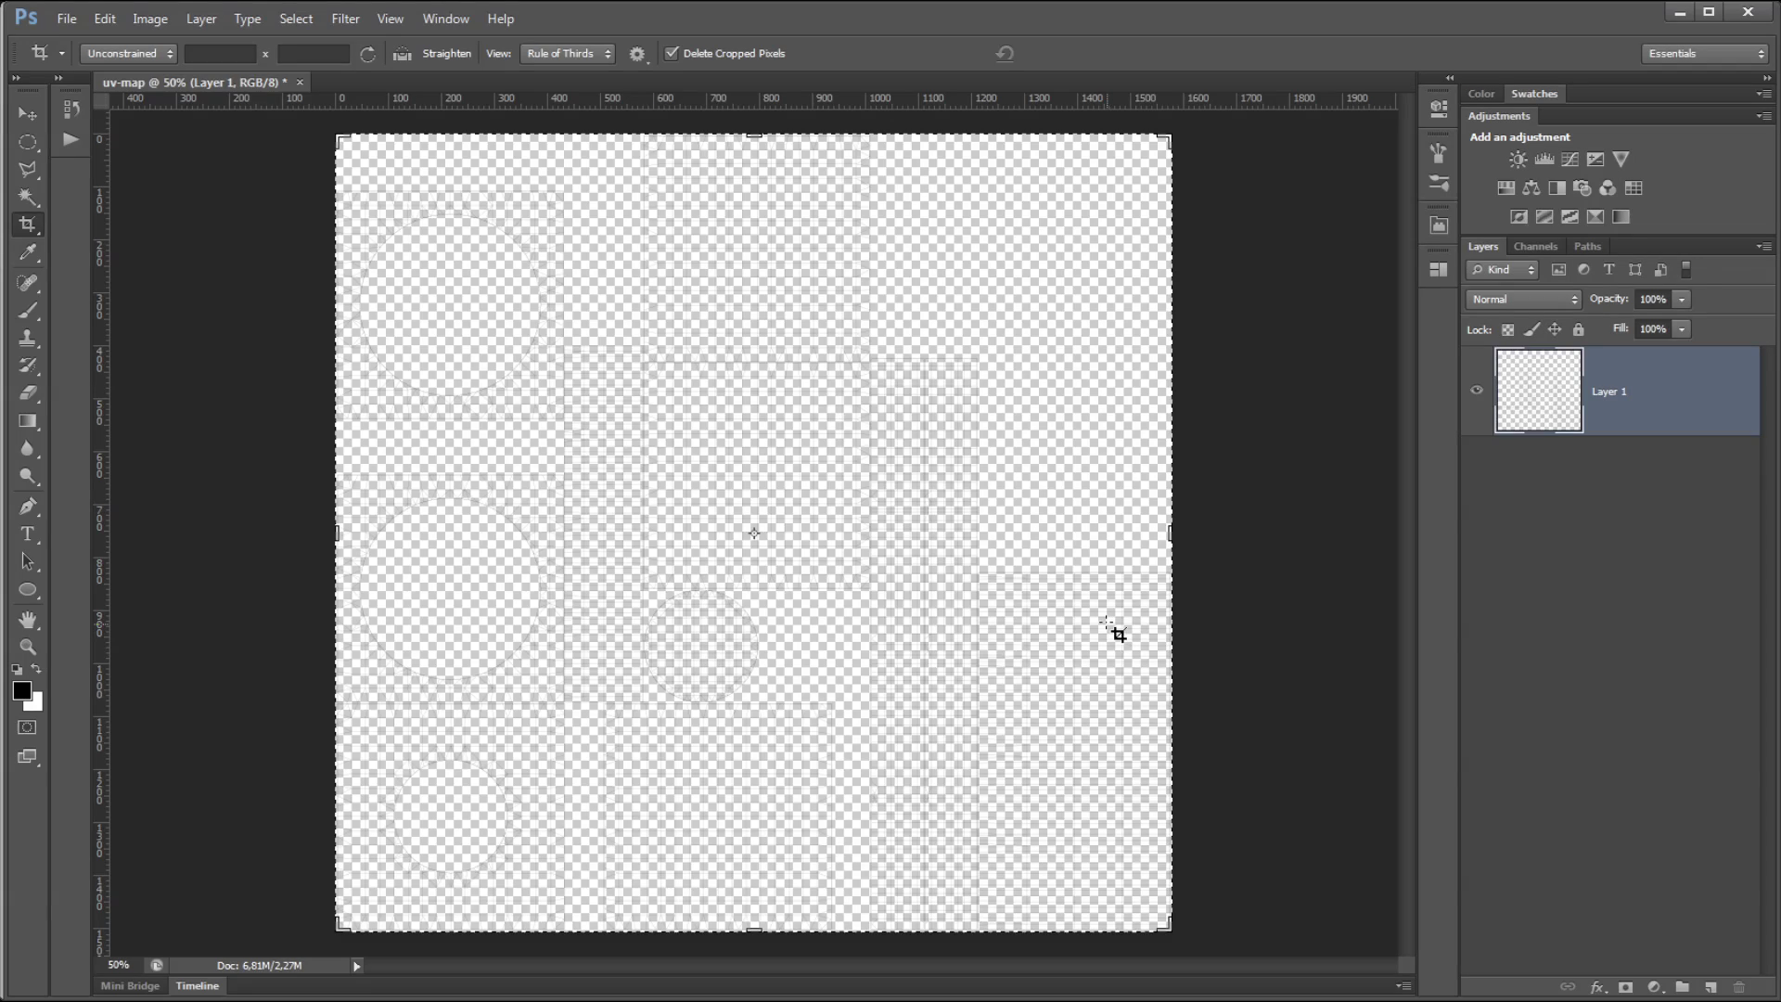
ctrl+click(1707, 983)
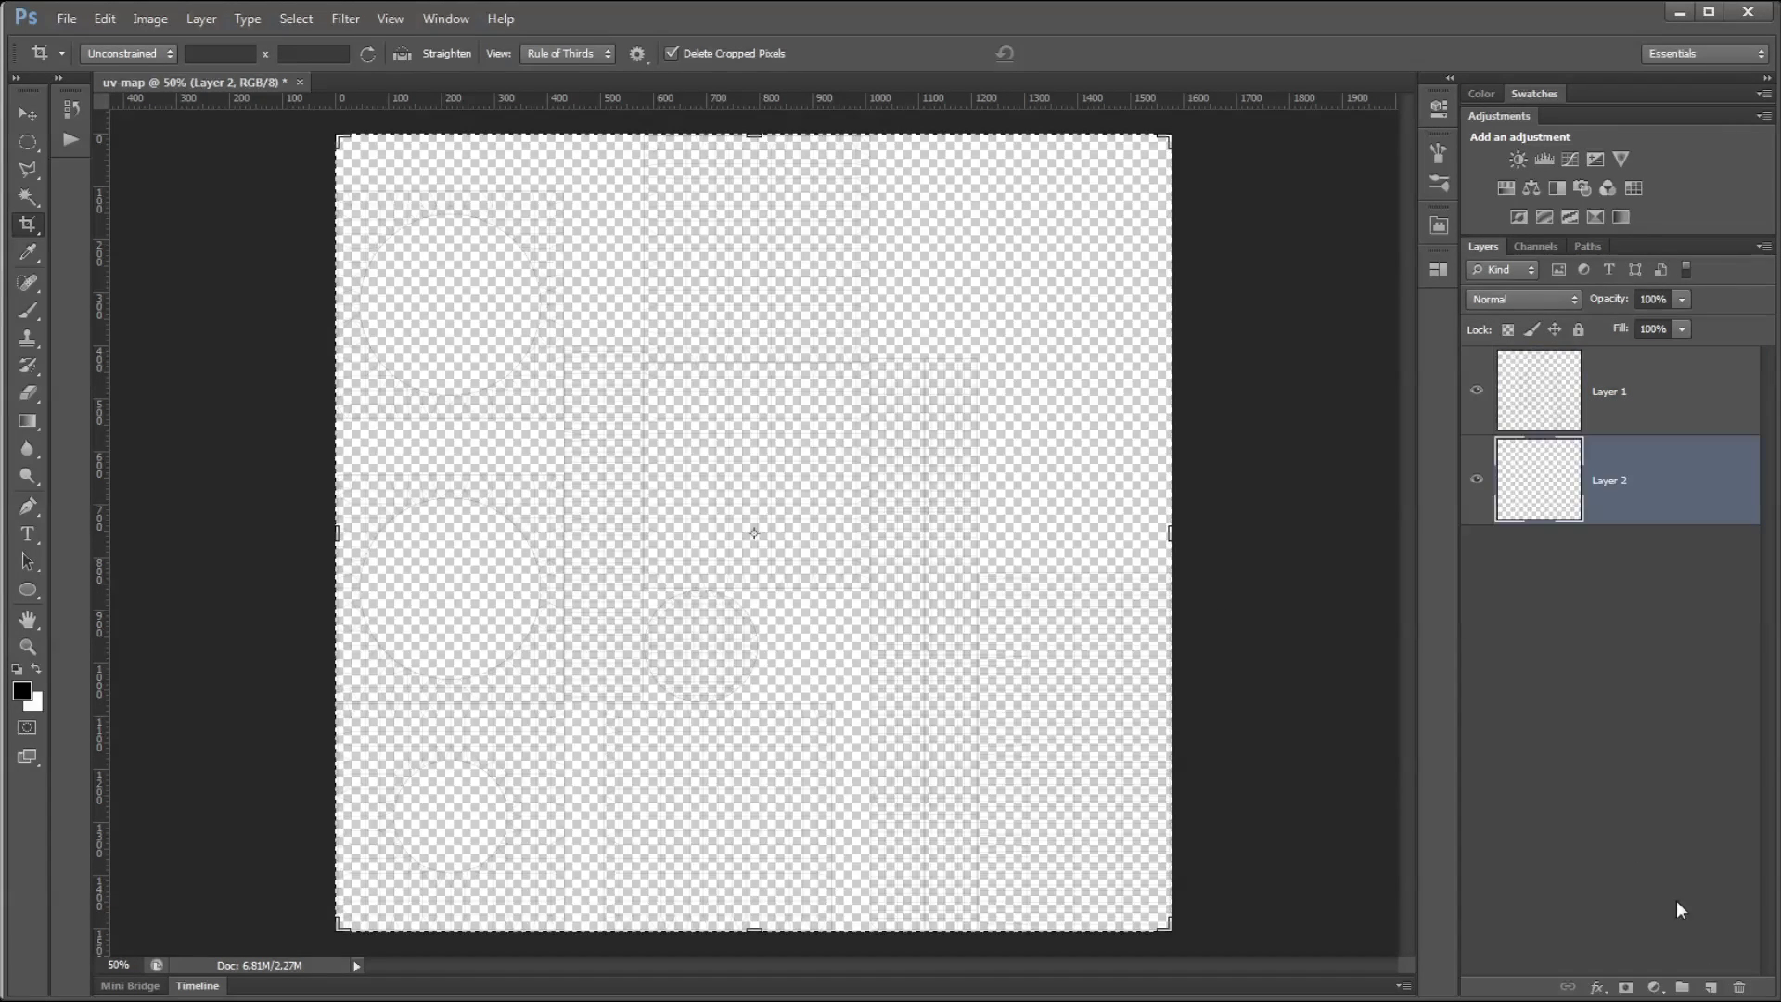
key(ctrl+BackSpace)
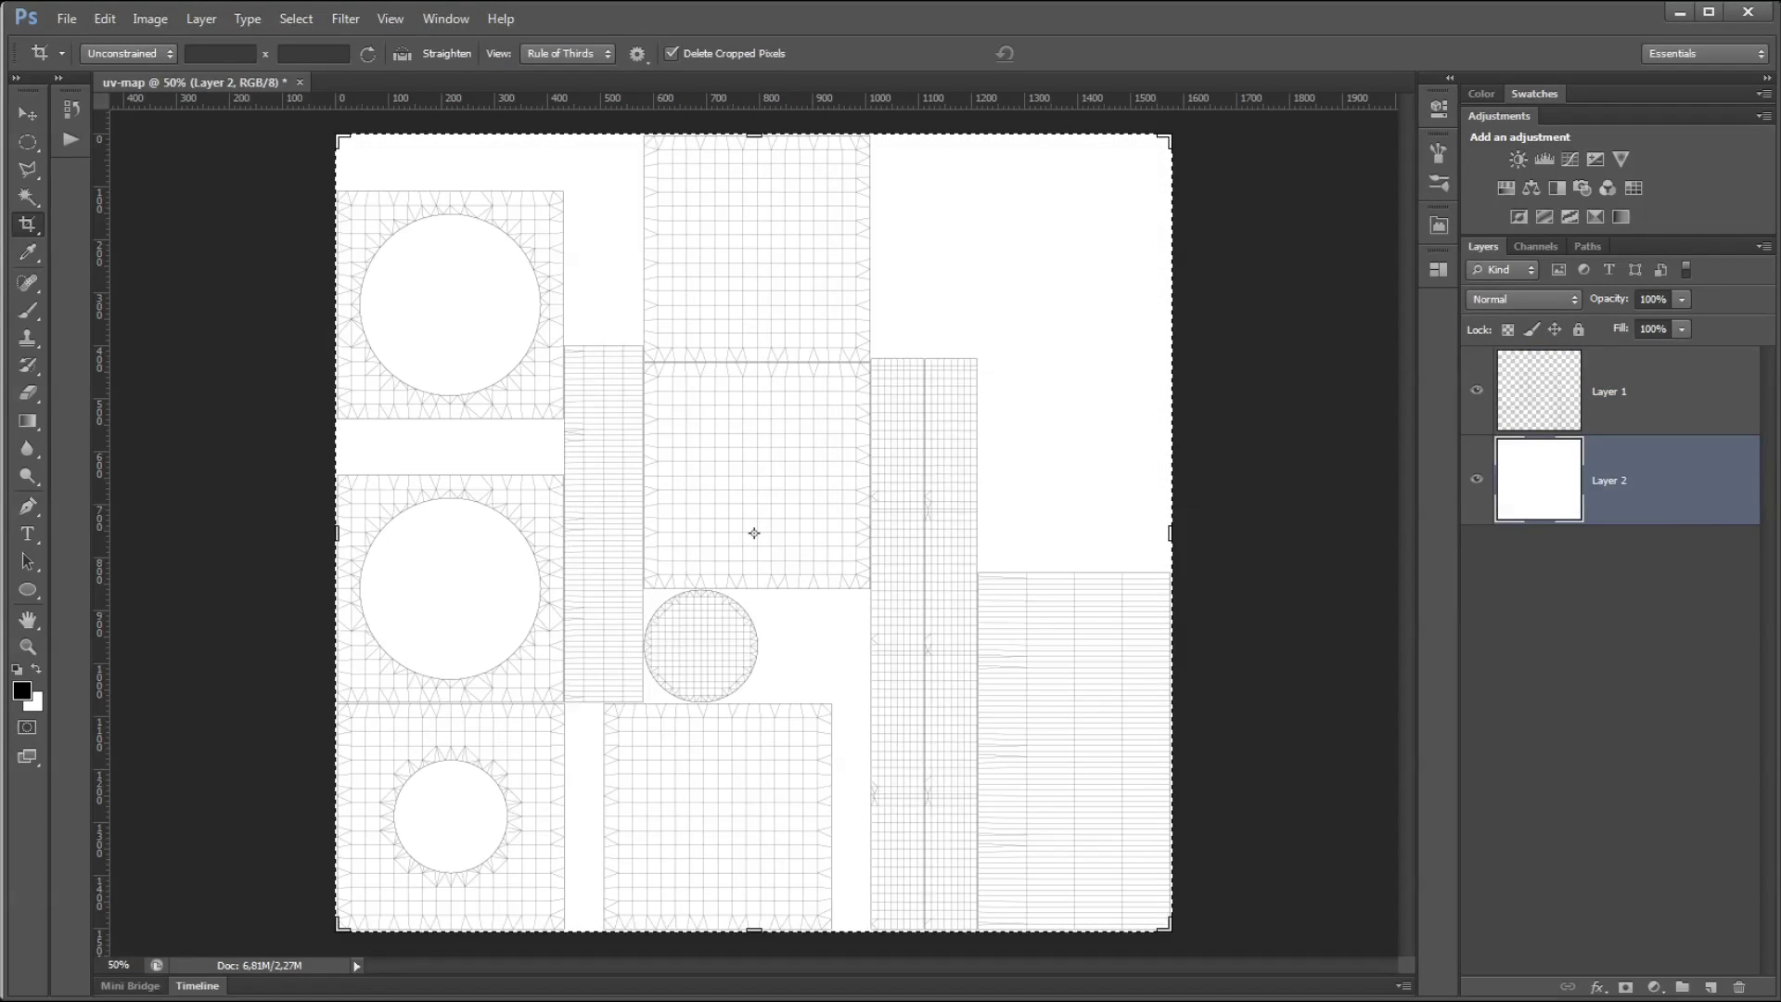
Draw a black ellipse over the small round UV piece and enlarge it to cover it
key(alt+bracketright)
alt+scroll(823, 588, up, 6)
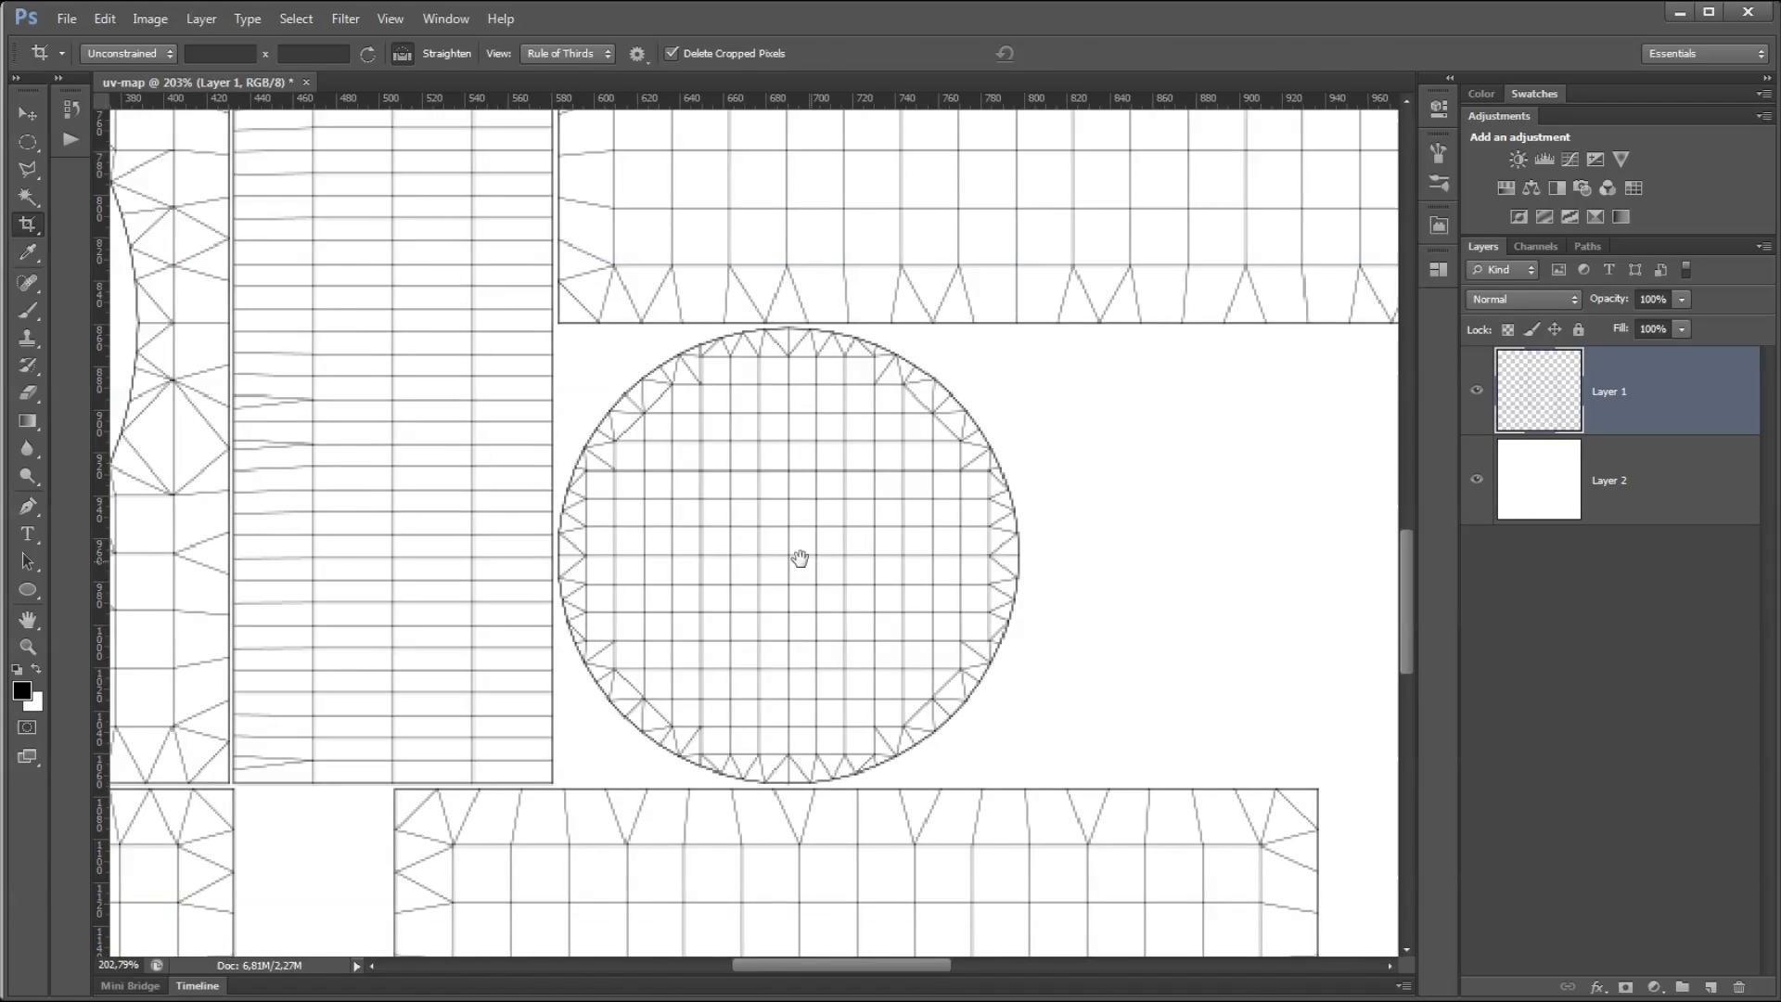
key(u)
drag(524, 327, 975, 781)
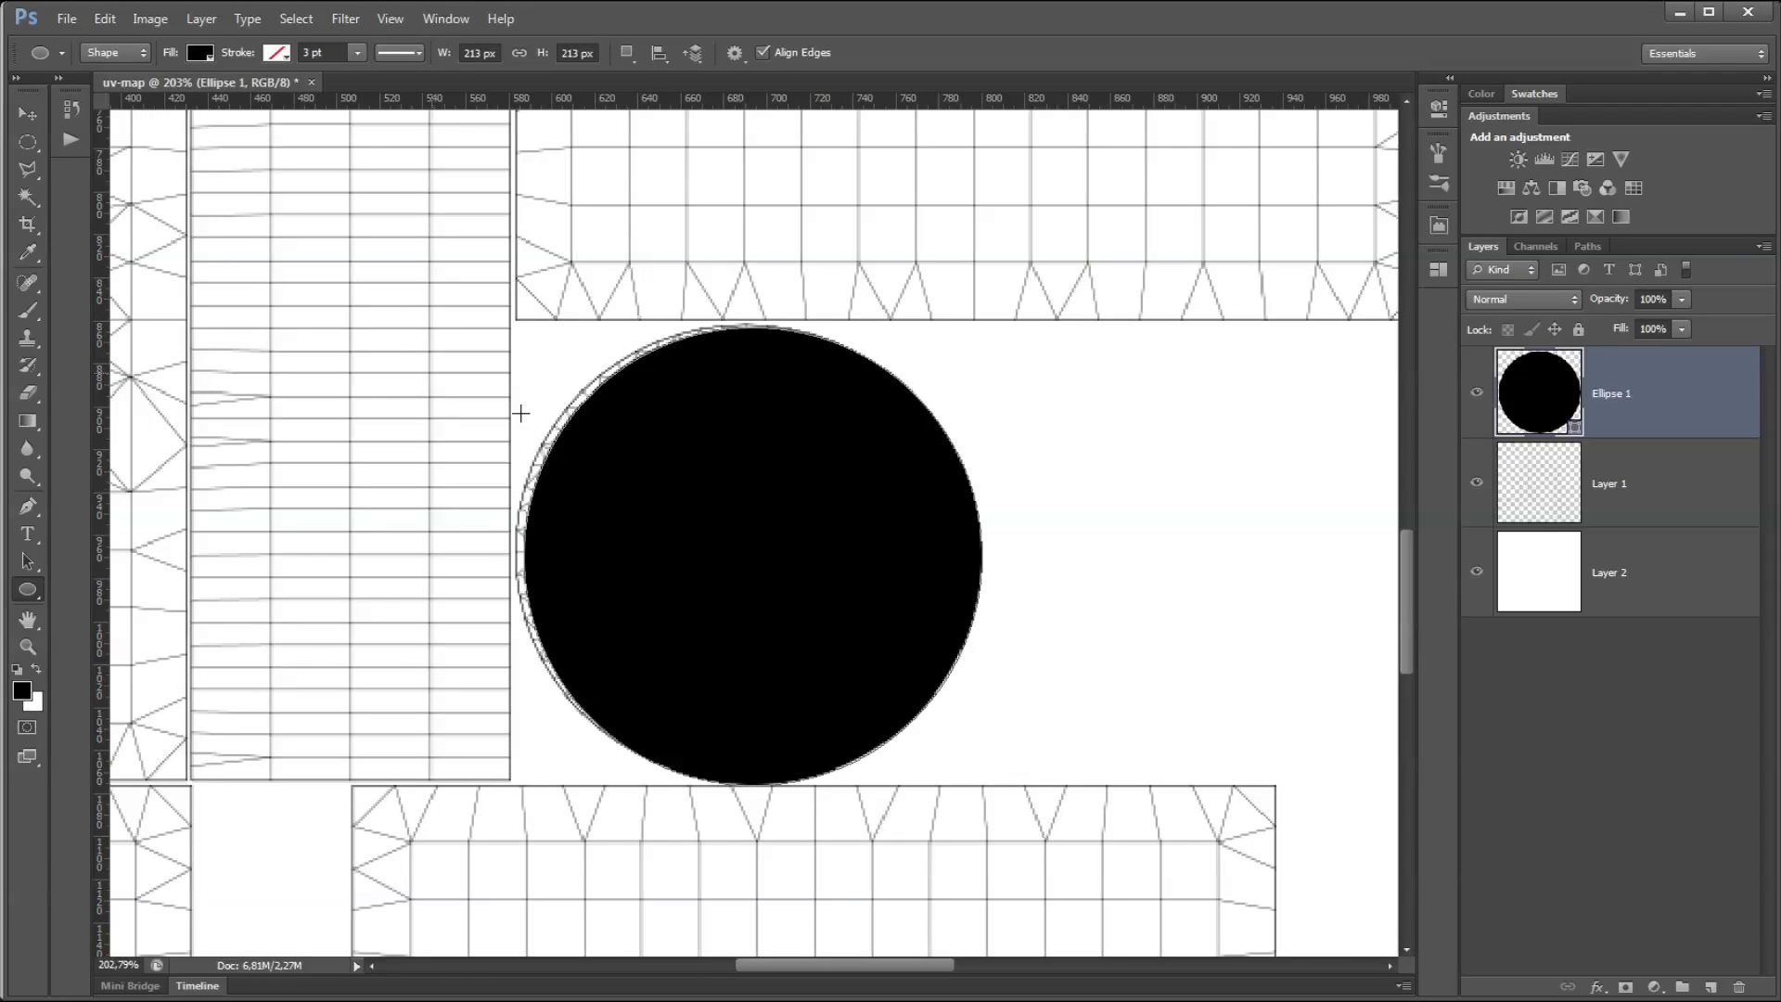
key(v)
drag(723, 511, 715, 511)
key(ctrl+t)
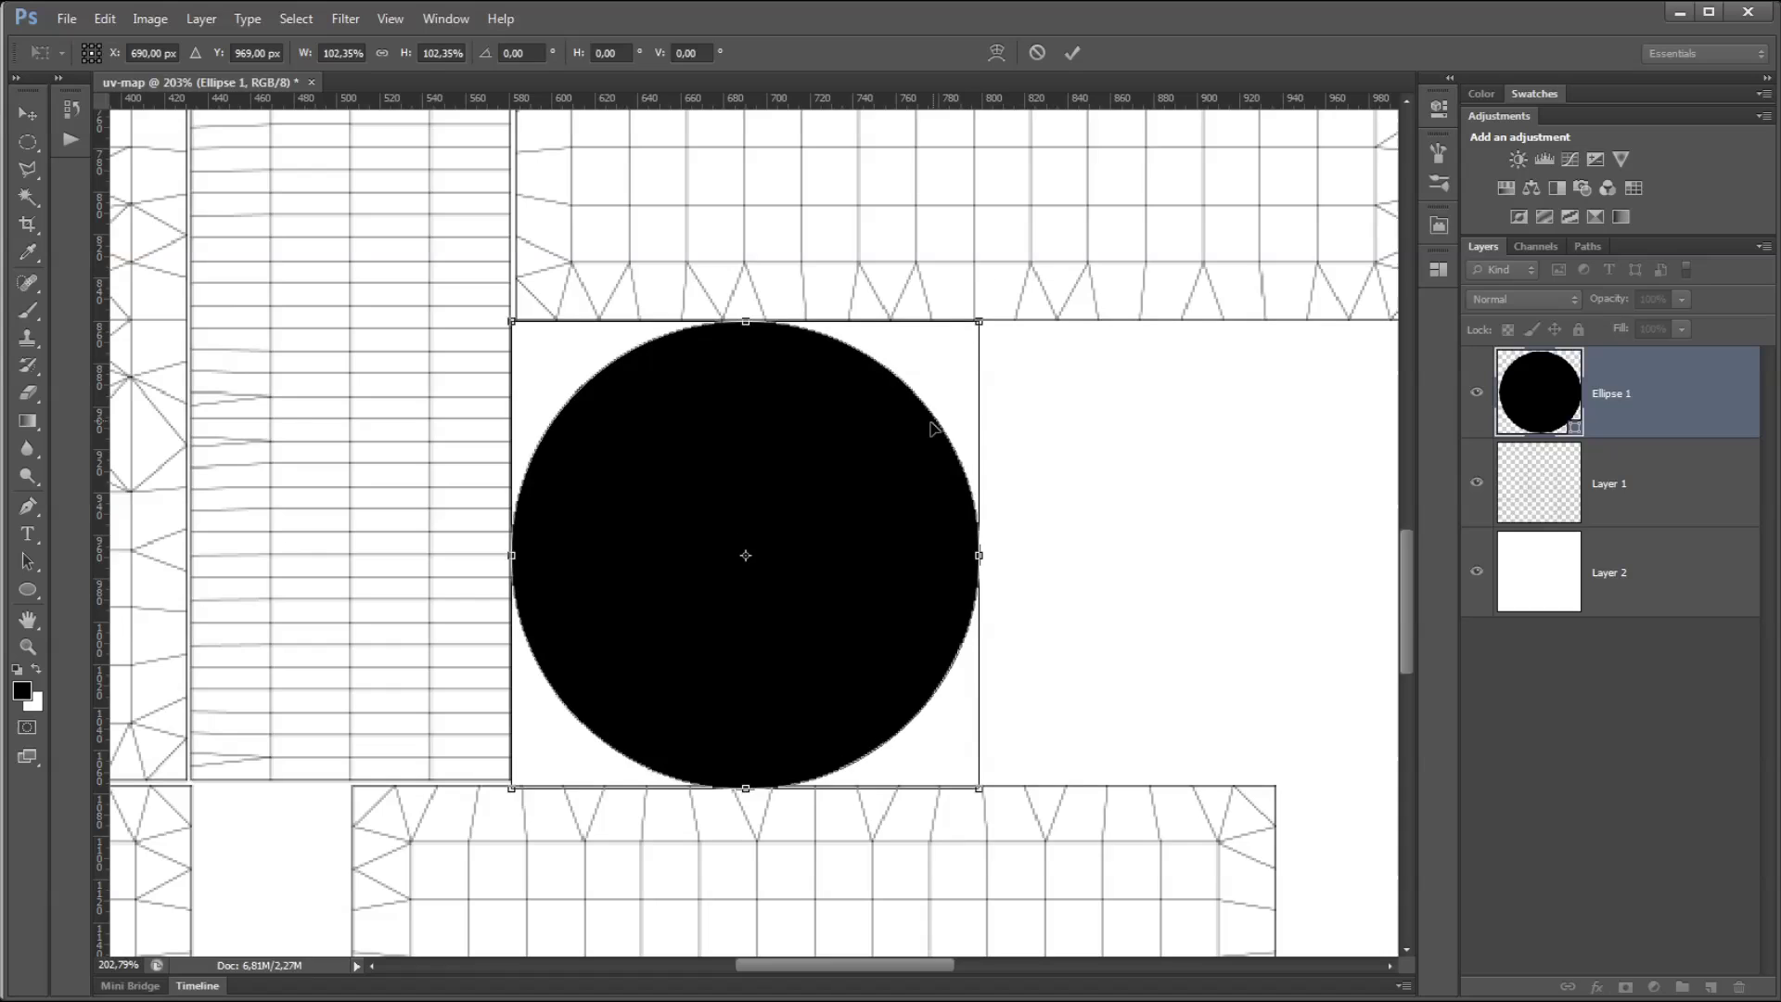
drag(927, 409, 915, 425)
key(Return)
Cover the two narrow UV strips with tall black rectangles
alt+scroll(1061, 627, down, 5)
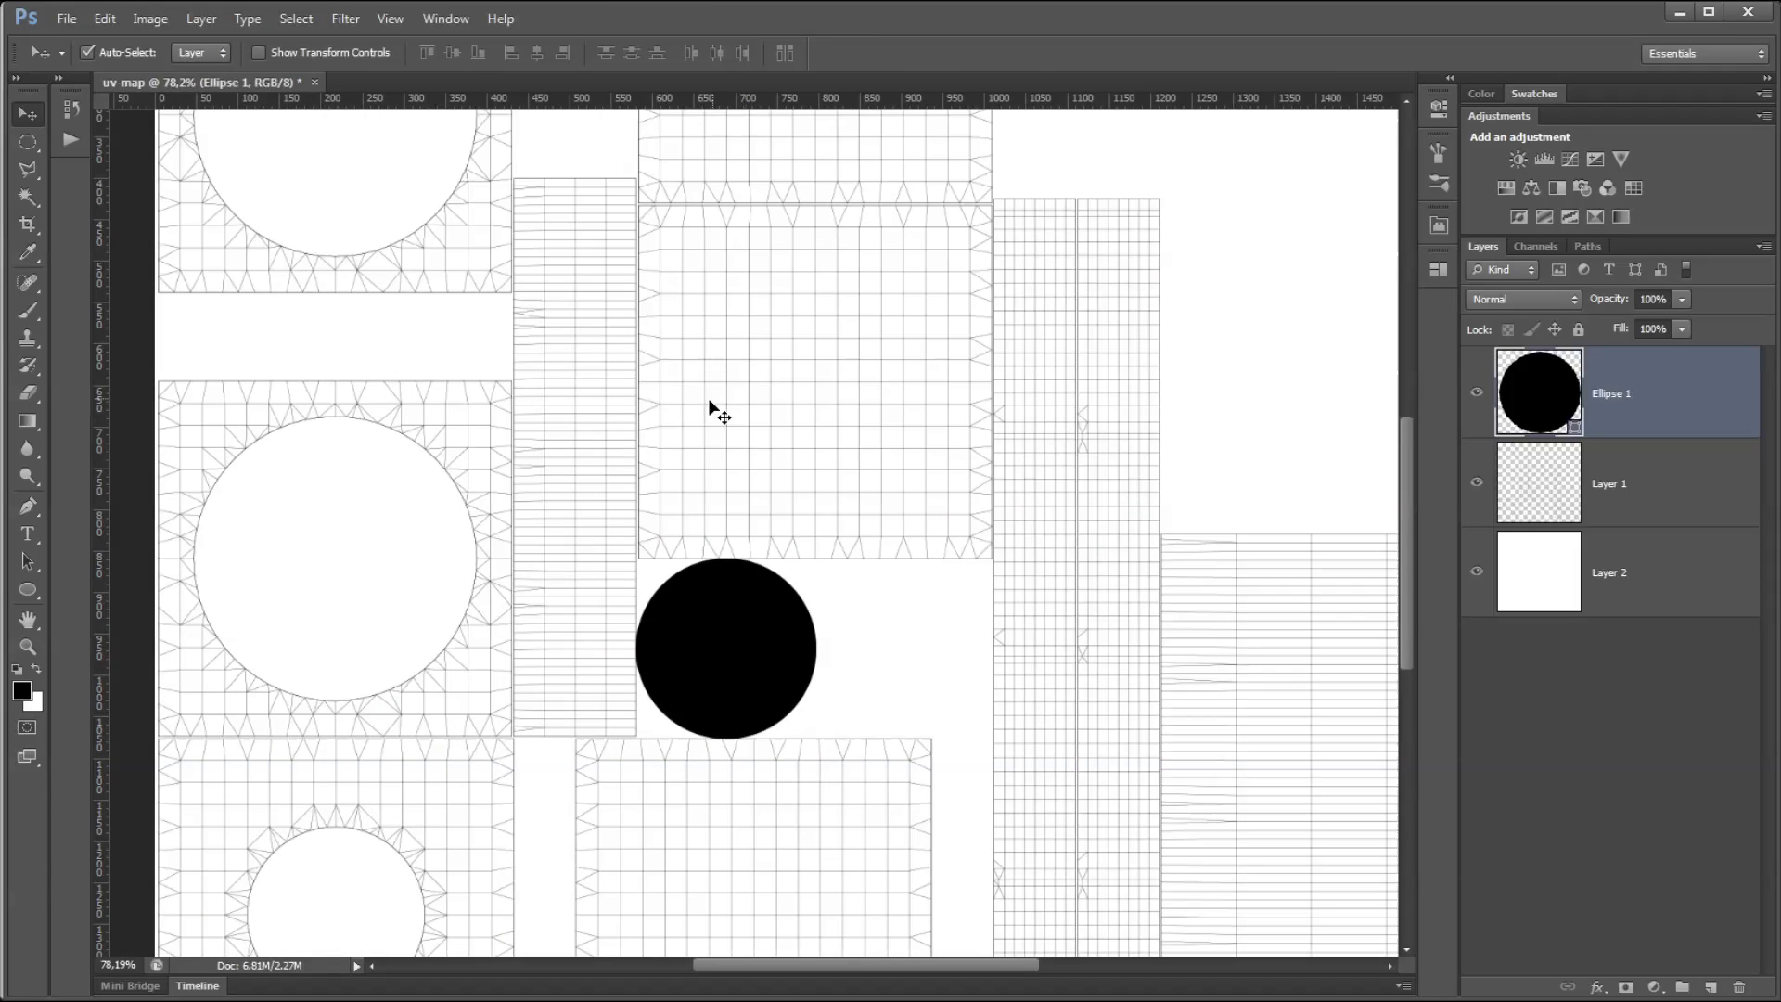
drag(28, 590, 111, 587)
drag(516, 179, 724, 521)
alt+scroll(724, 521, down, 2)
drag(682, 161, 746, 840)
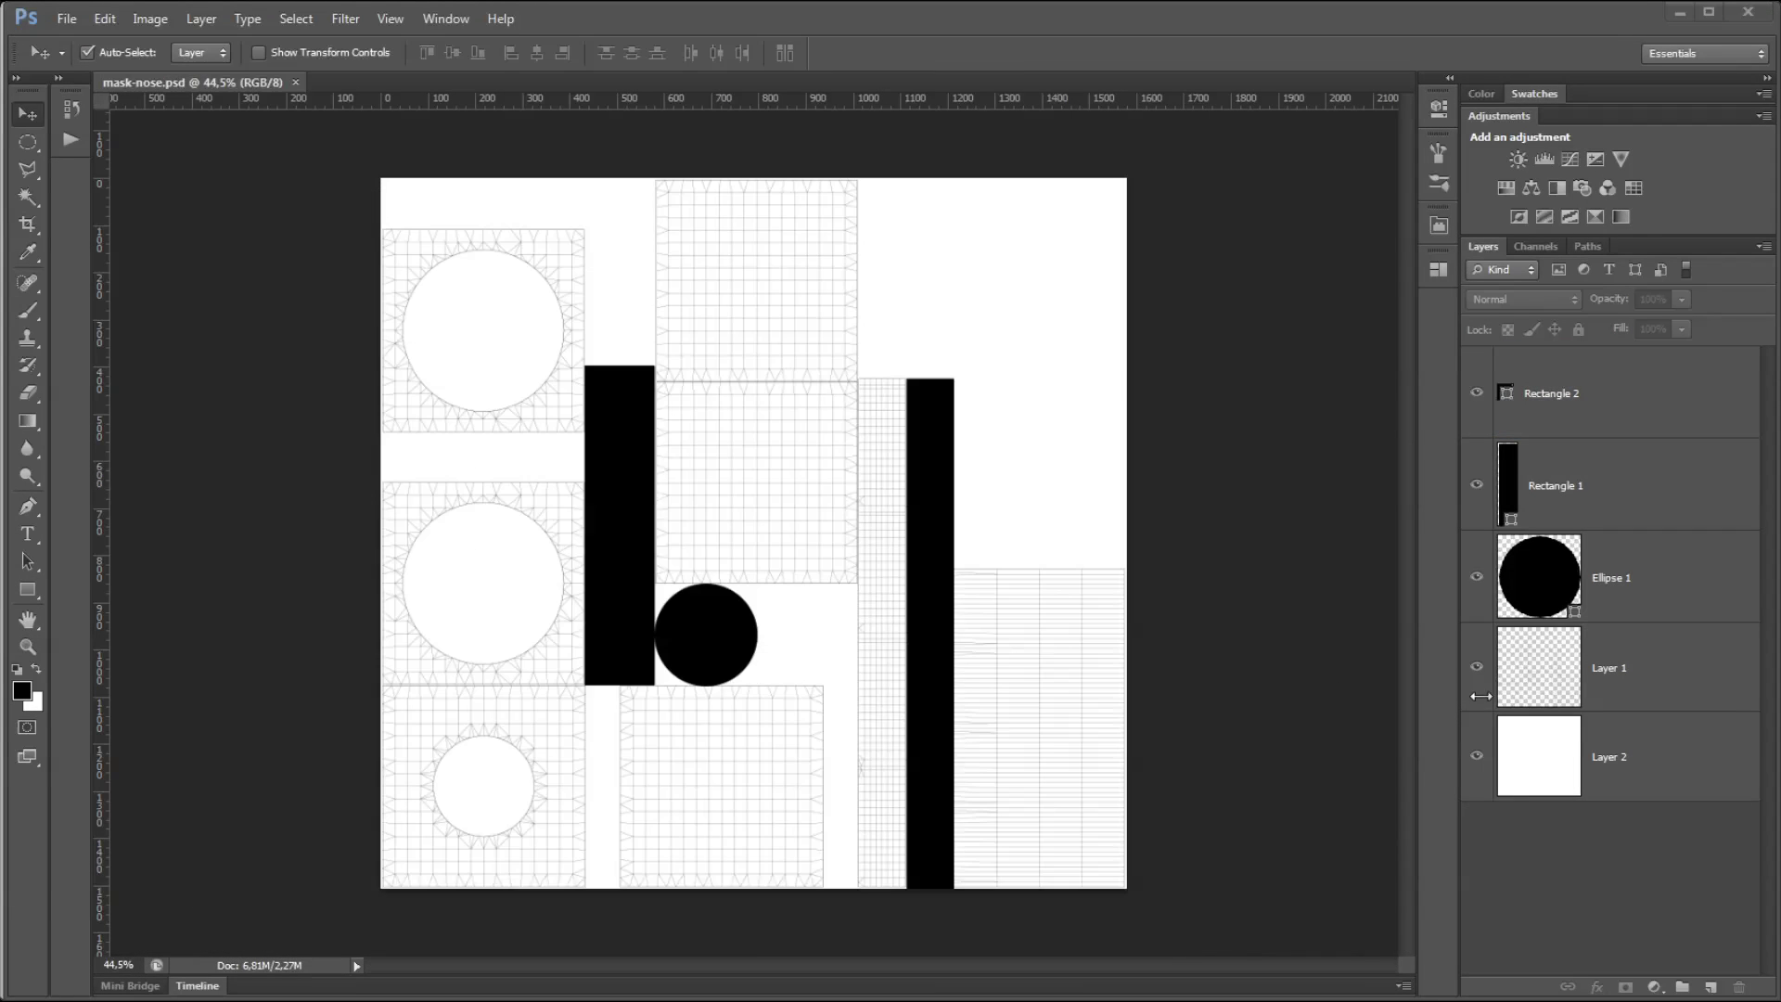
Hide Layer 1's UV wireframe and save the mask as mask-nose.png, replacing the existing file
click(1476, 666)
click(67, 18)
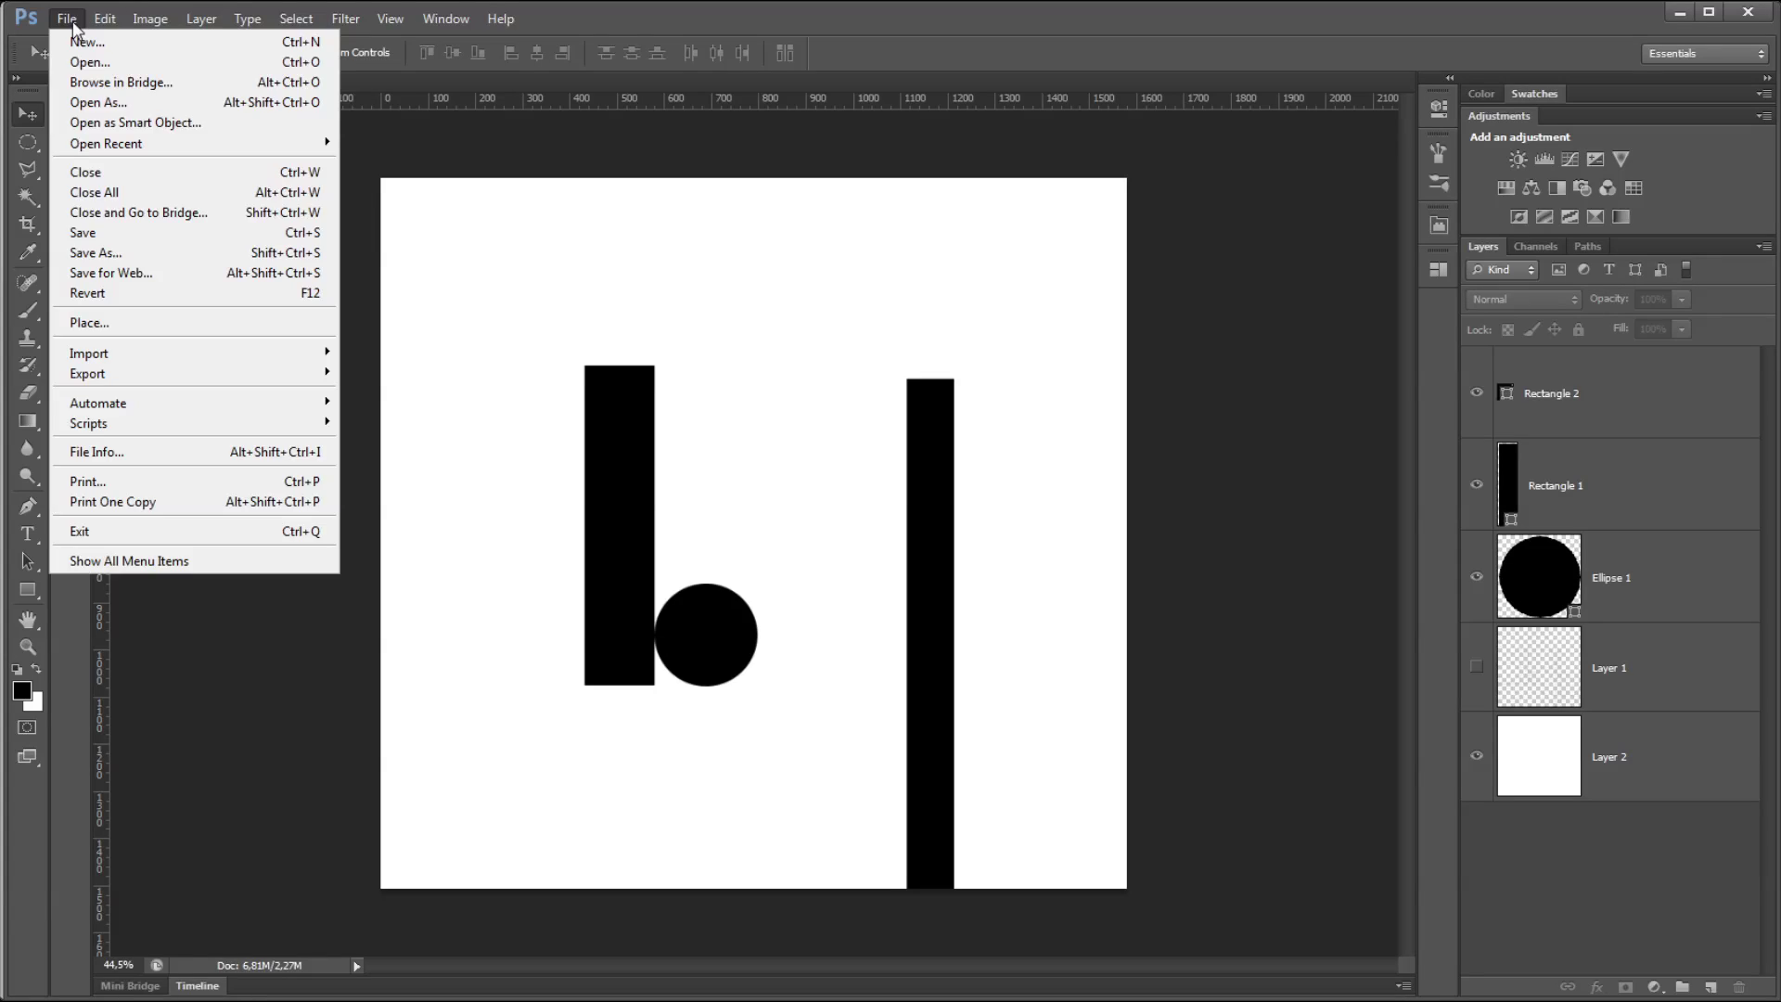
click(130, 260)
click(492, 567)
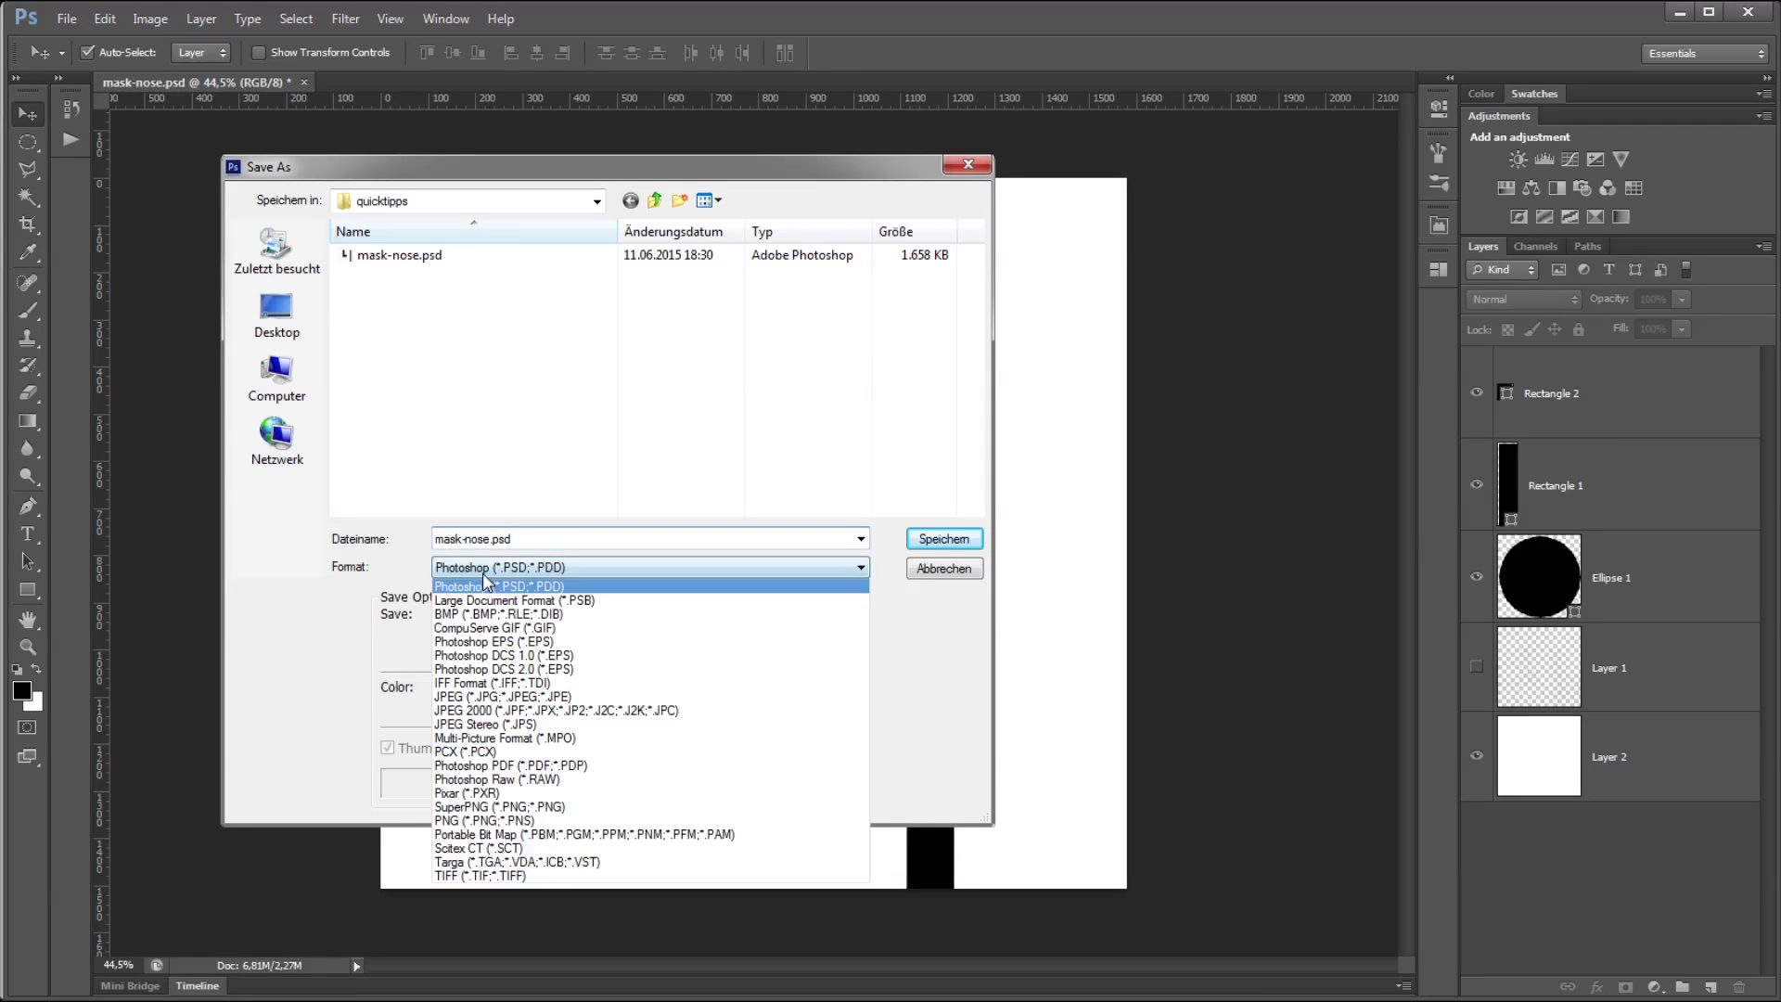
click(494, 747)
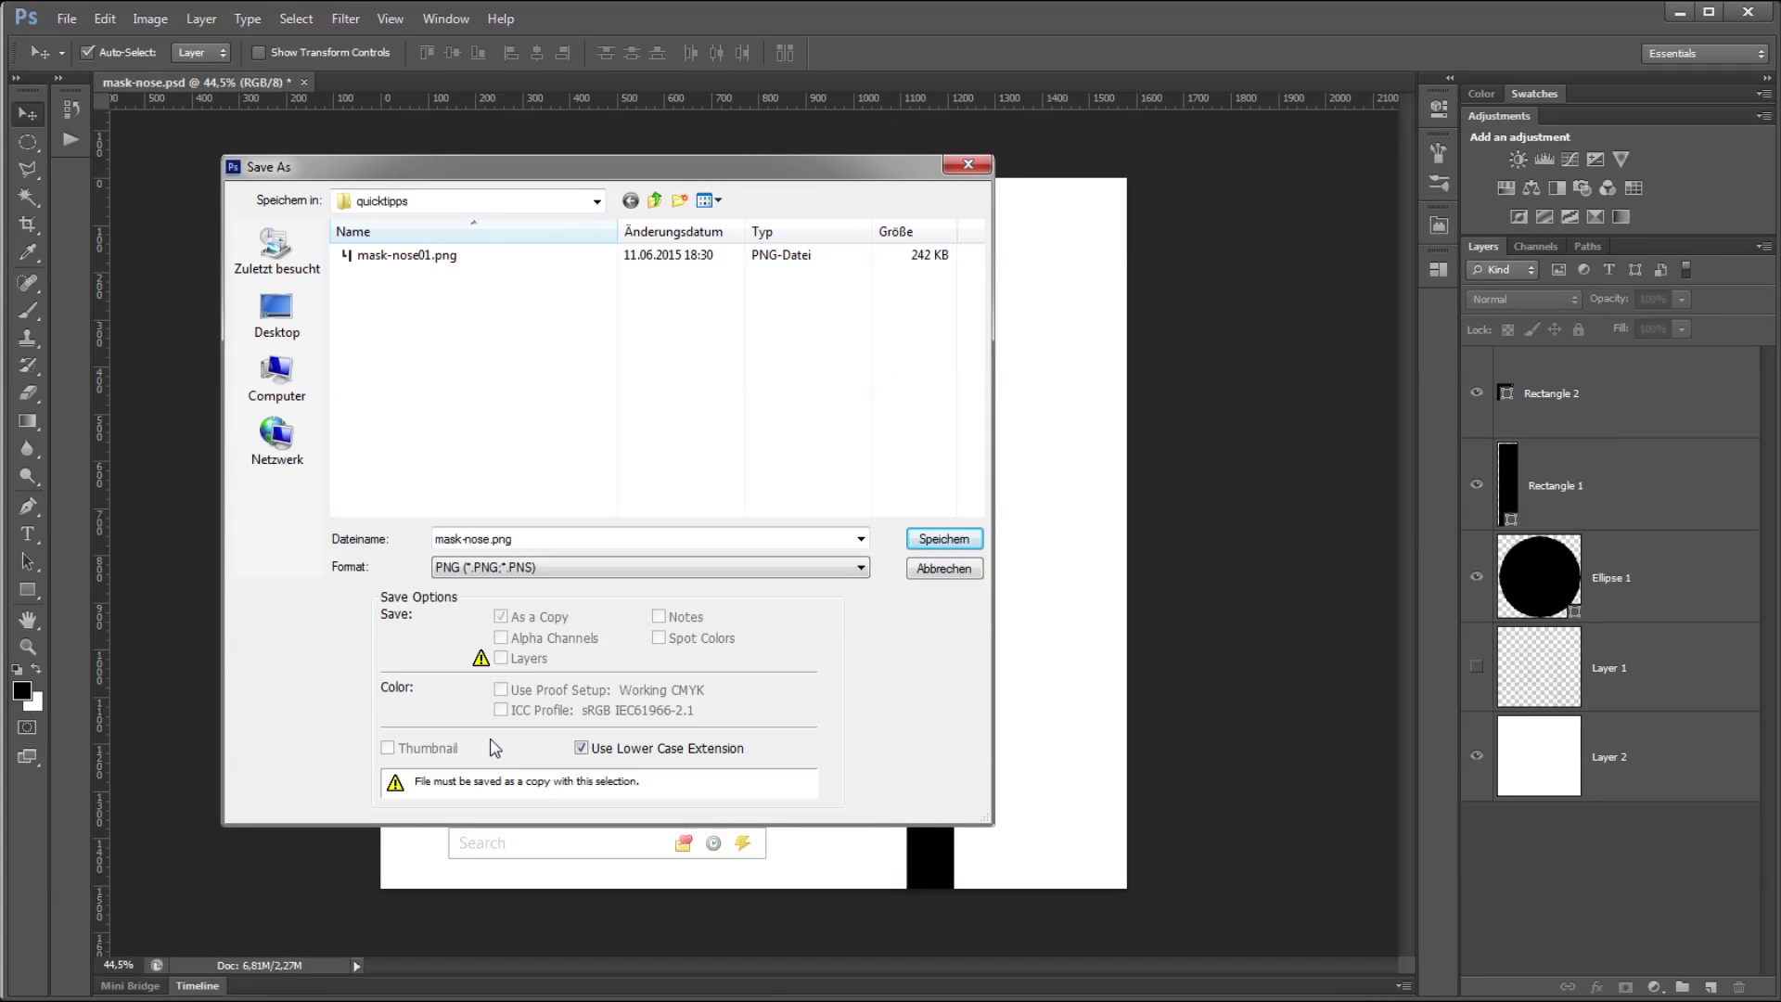
click(438, 258)
click(943, 538)
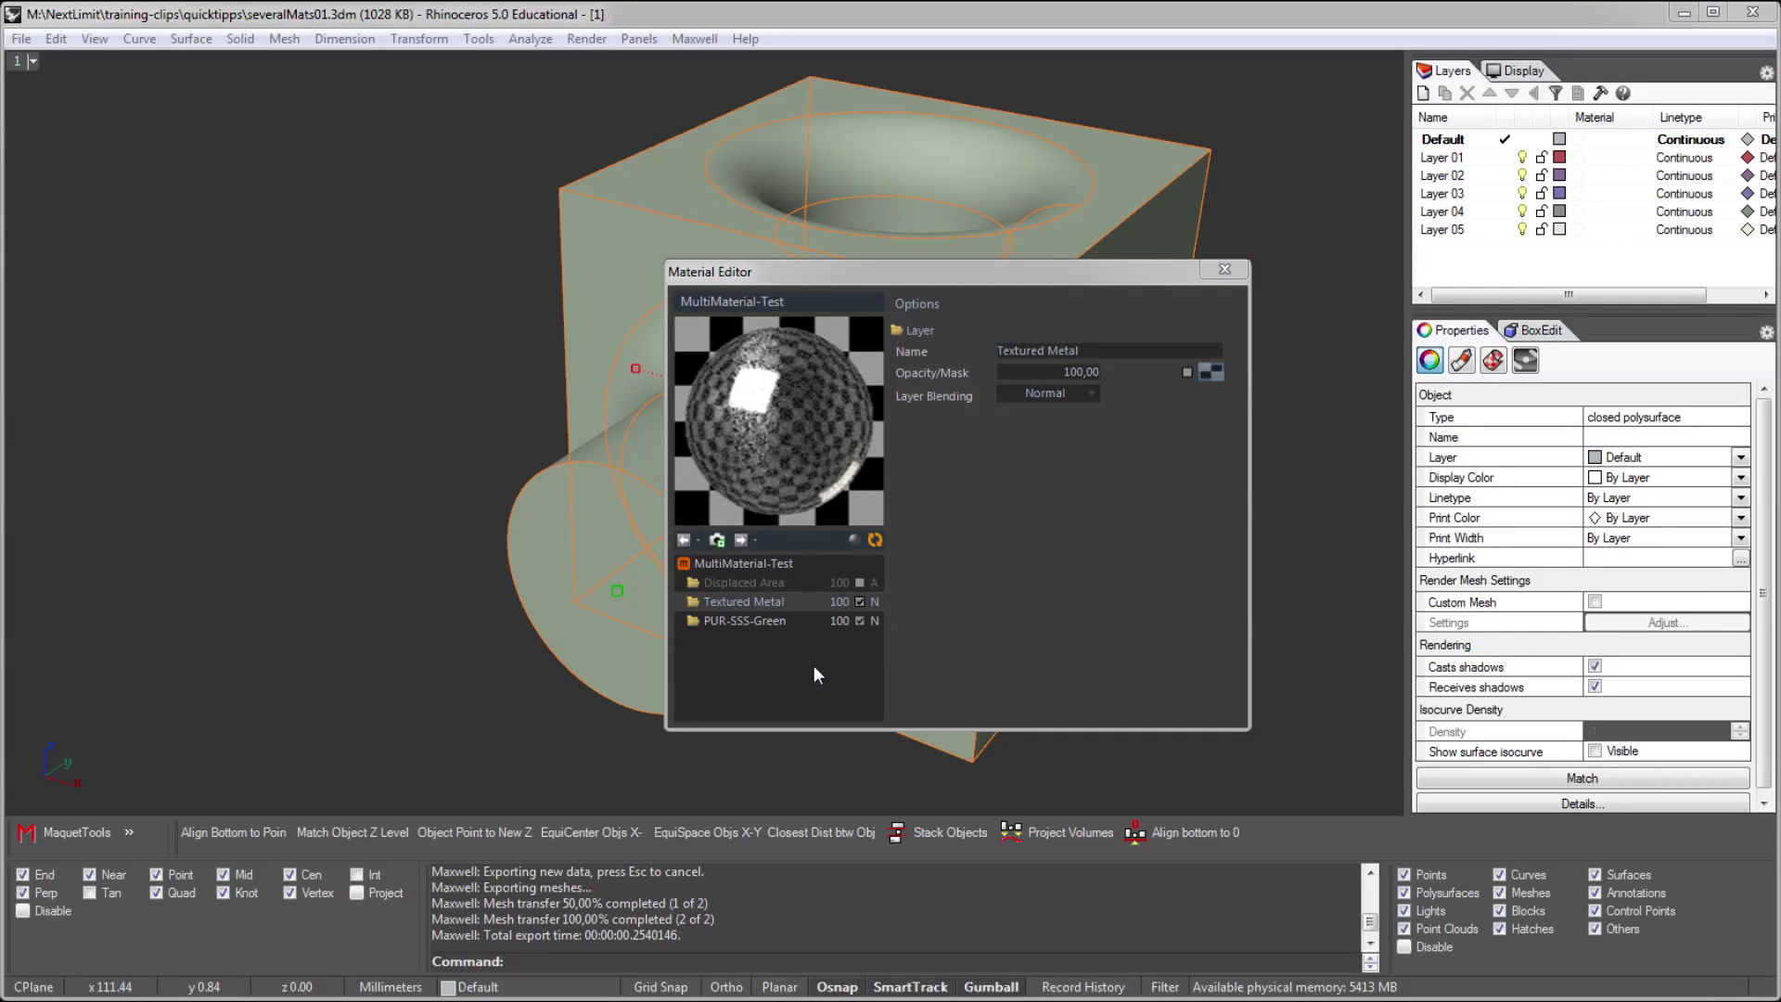
Load mask-mono.png as the opacity mask of the PUR-SSS-Green layer
click(779, 625)
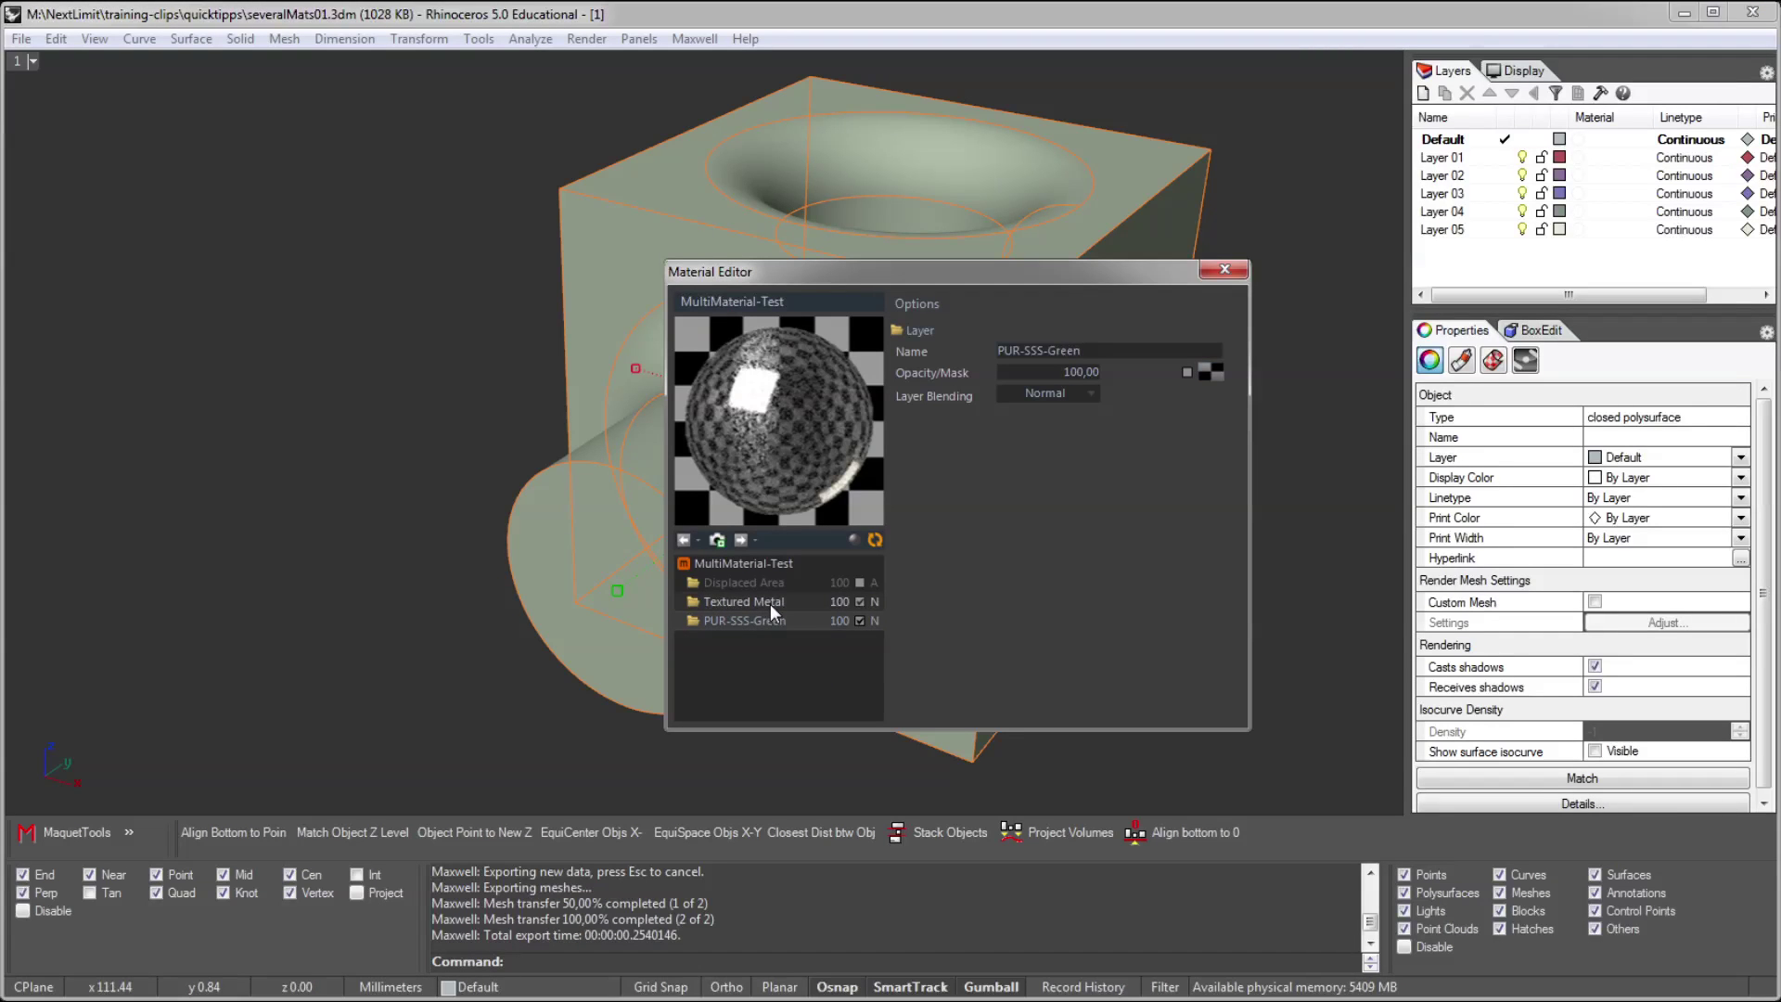
click(766, 584)
click(761, 627)
click(1217, 375)
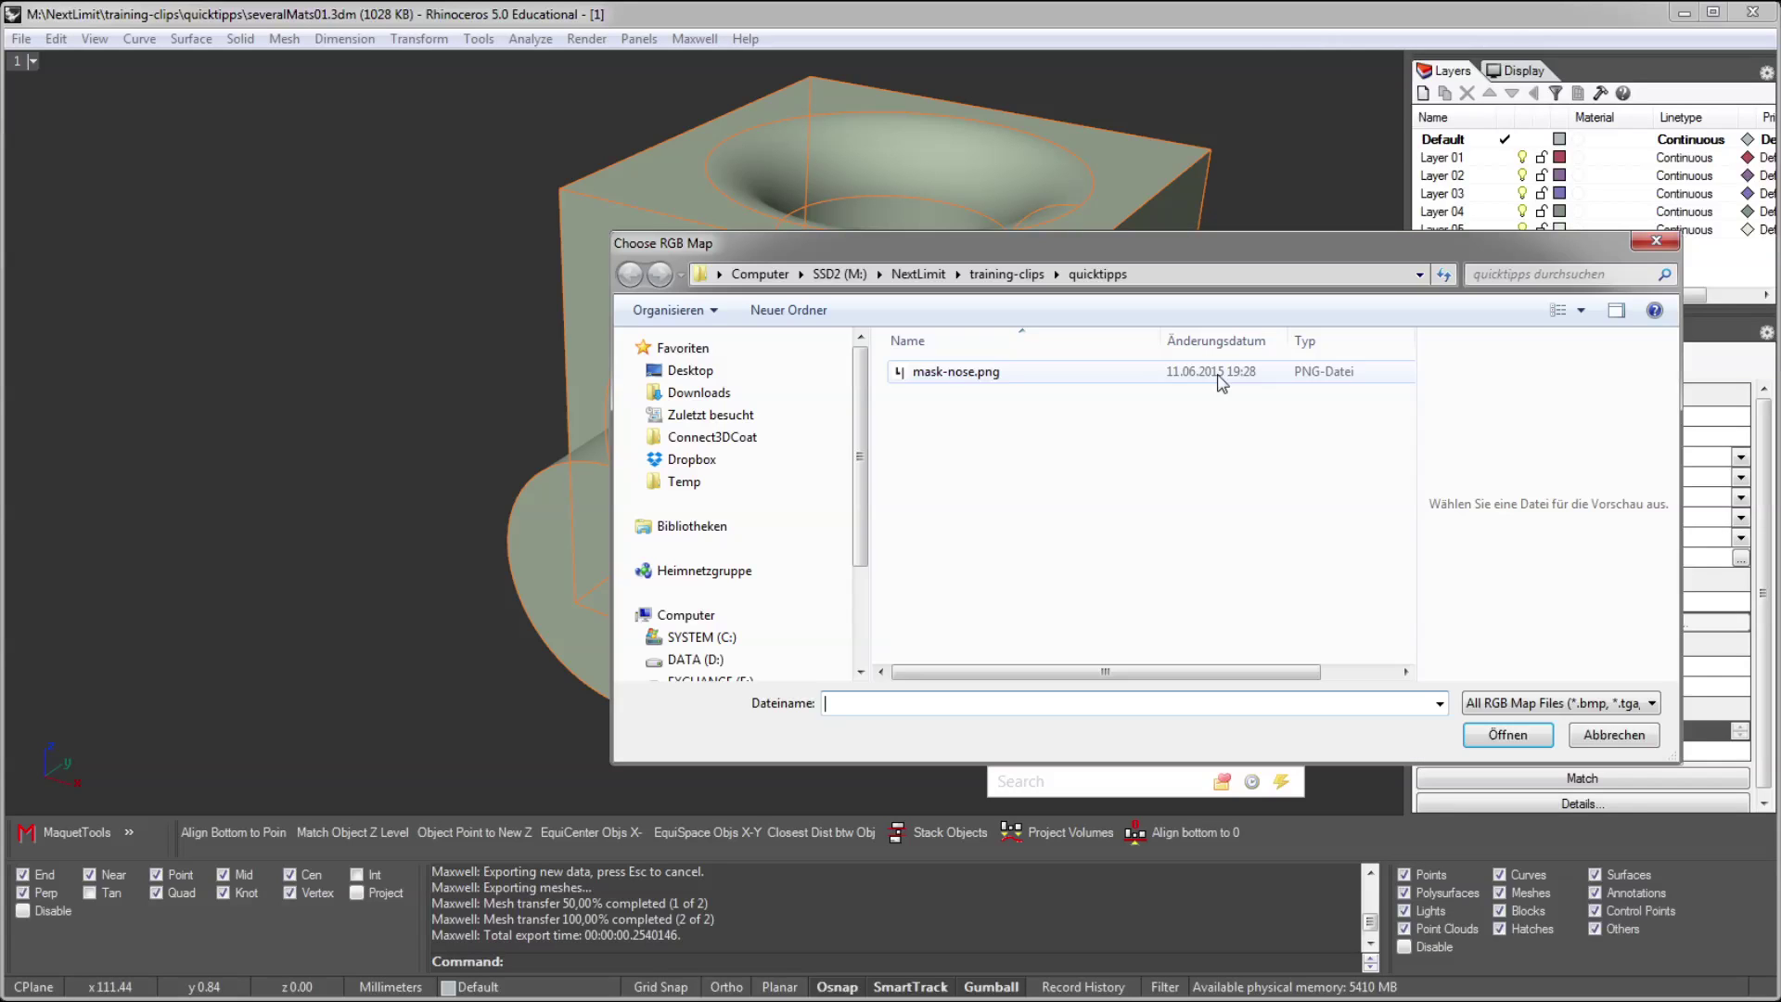
double_click(967, 371)
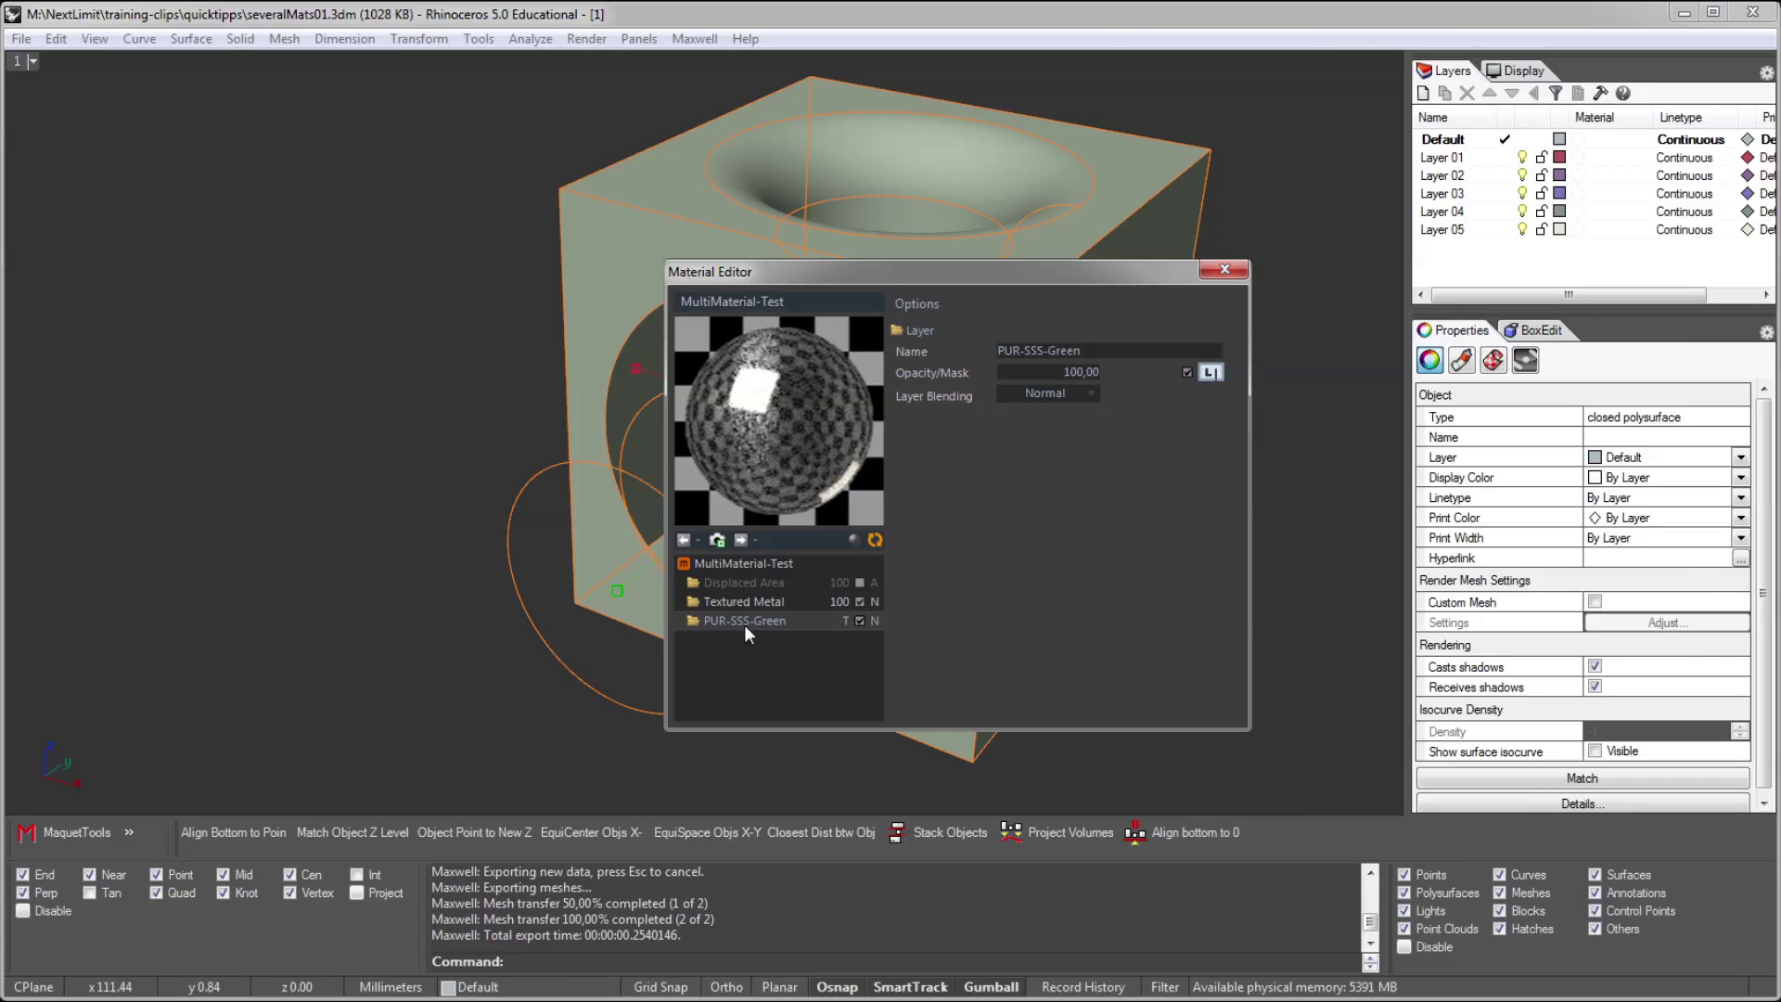
Load mask-nose.png as Textured Metal's opacity mask and invert it
click(748, 608)
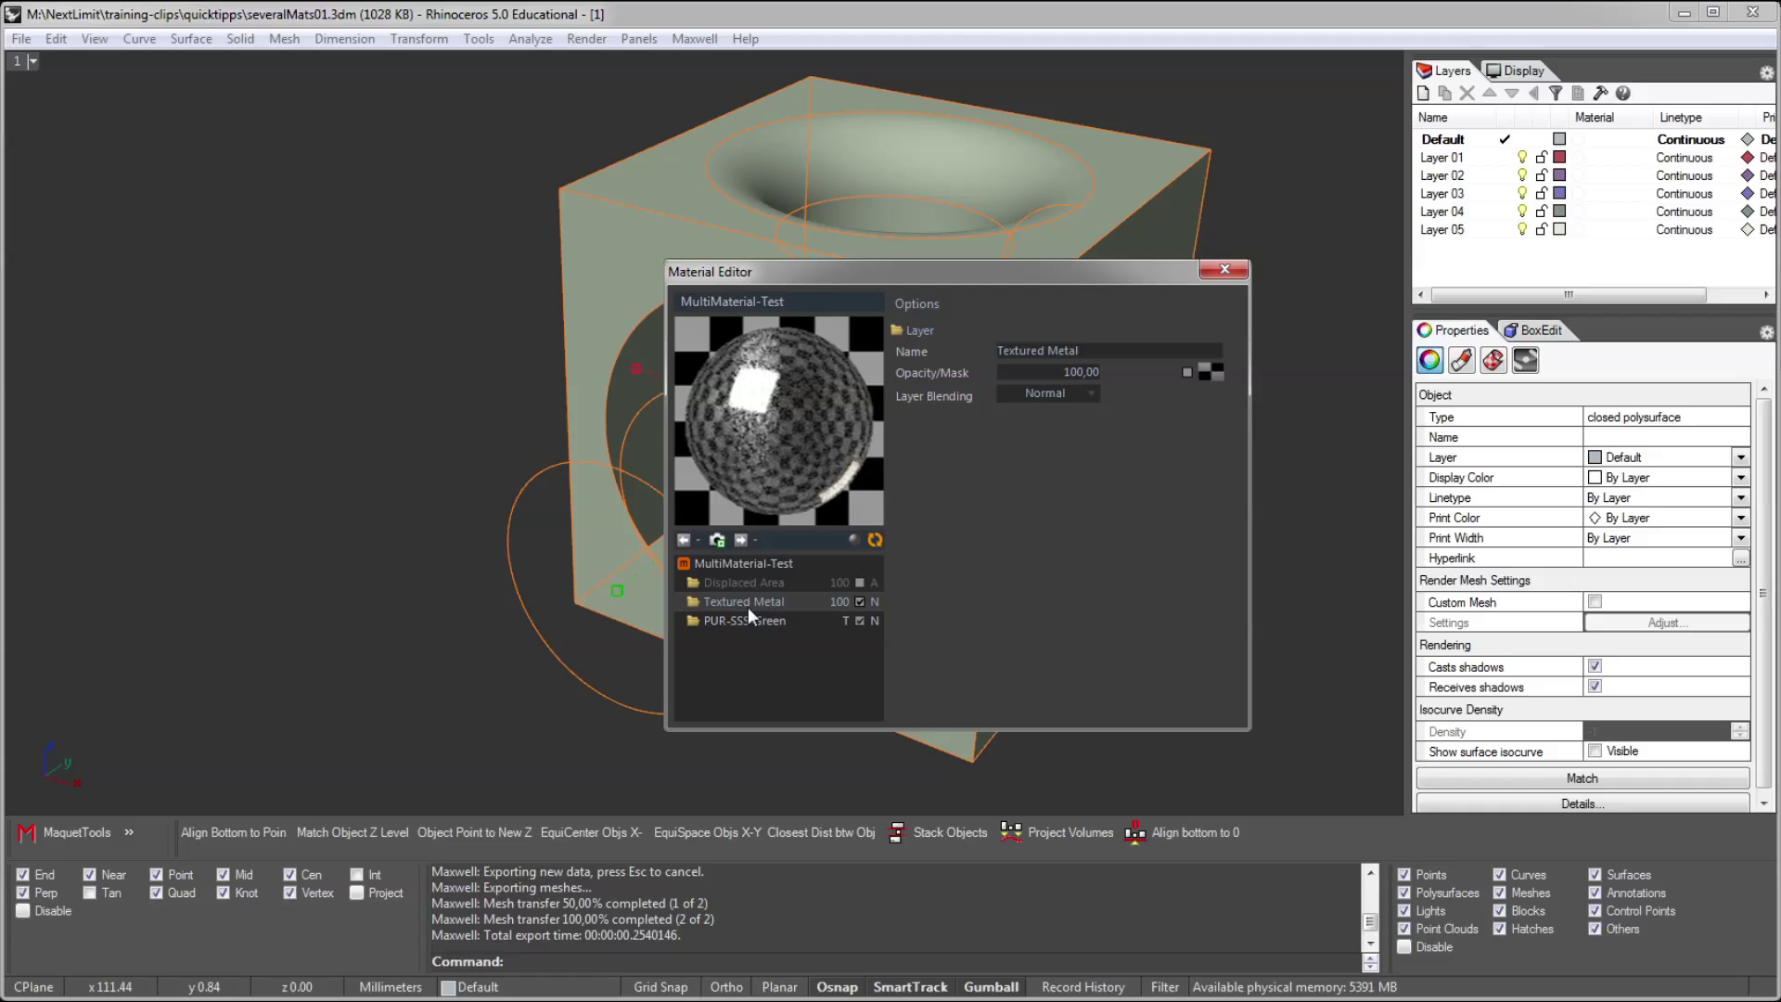
click(1210, 373)
double_click(977, 375)
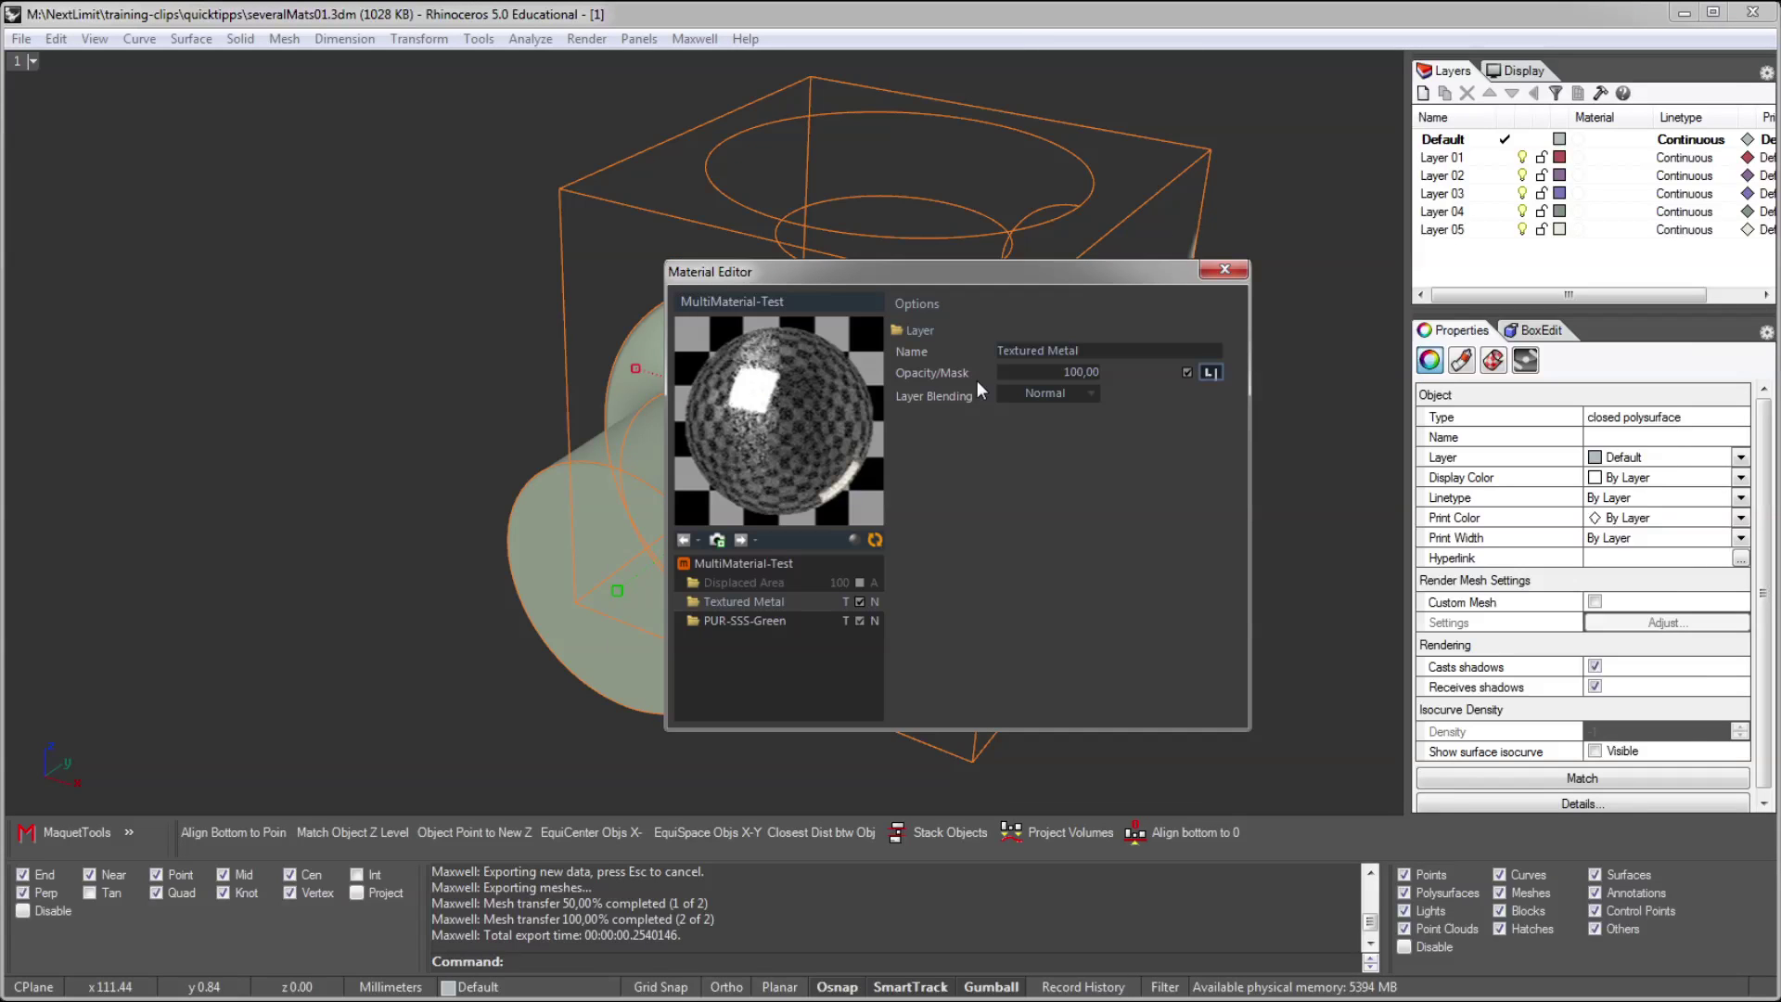
click(1212, 373)
click(878, 532)
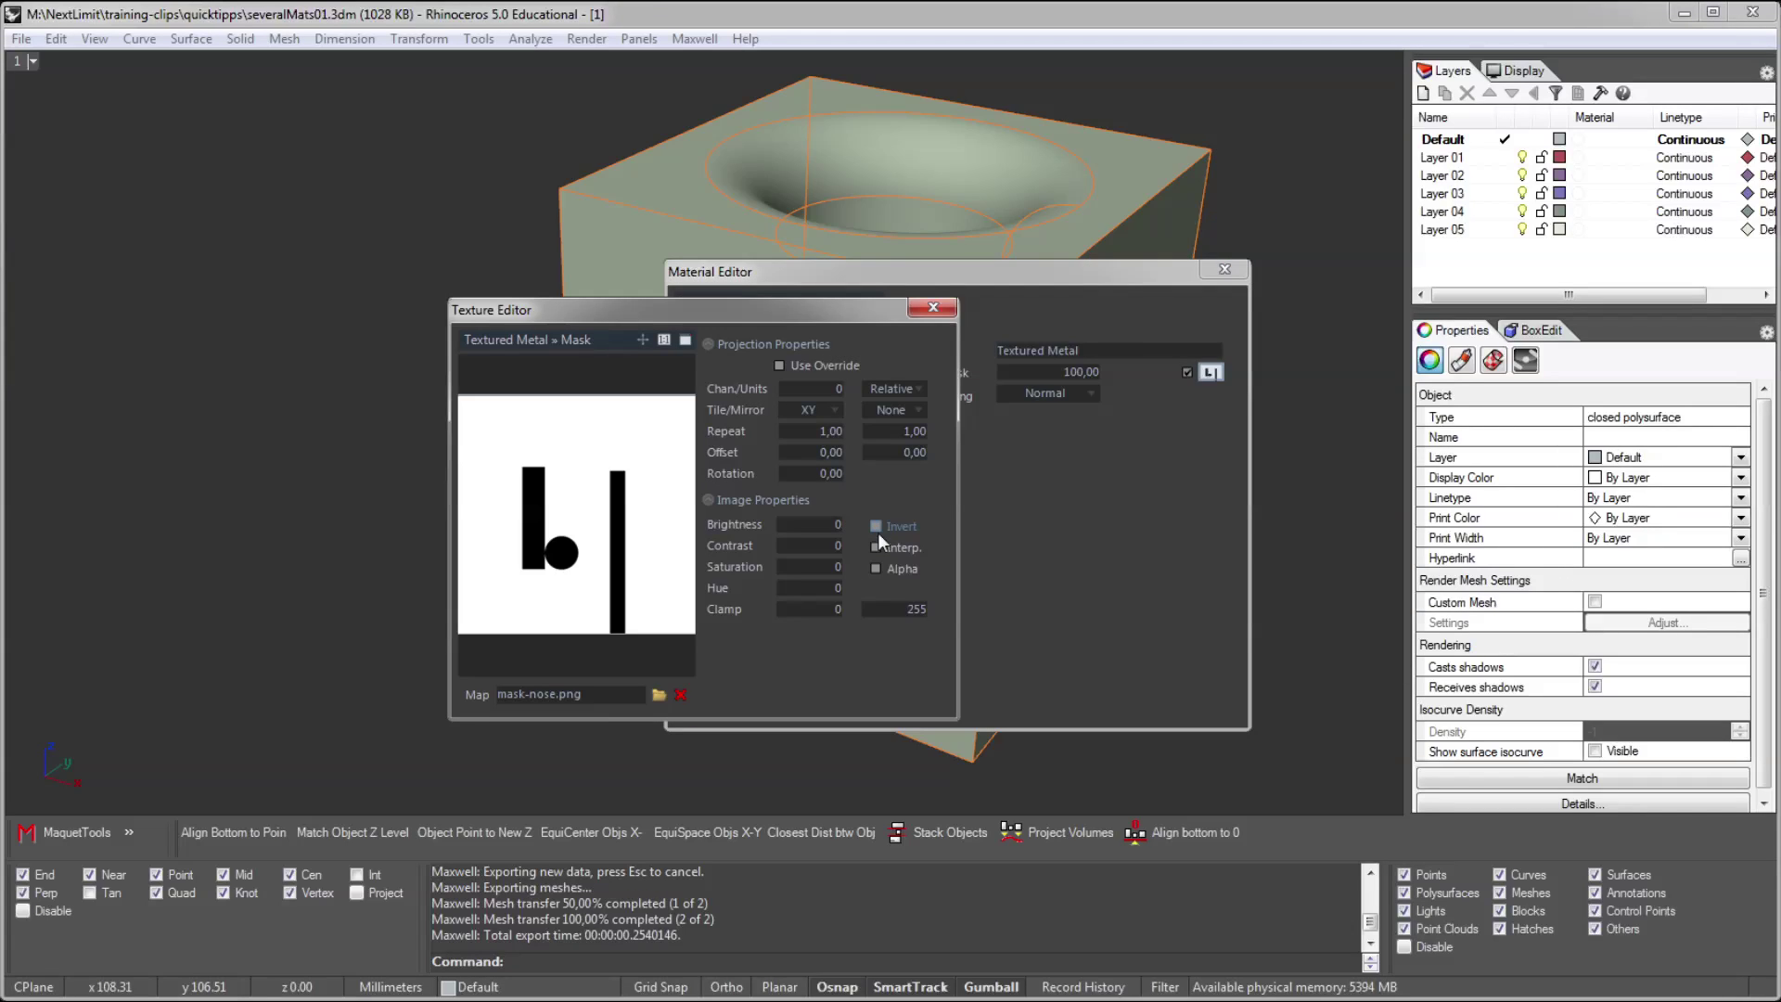
click(933, 308)
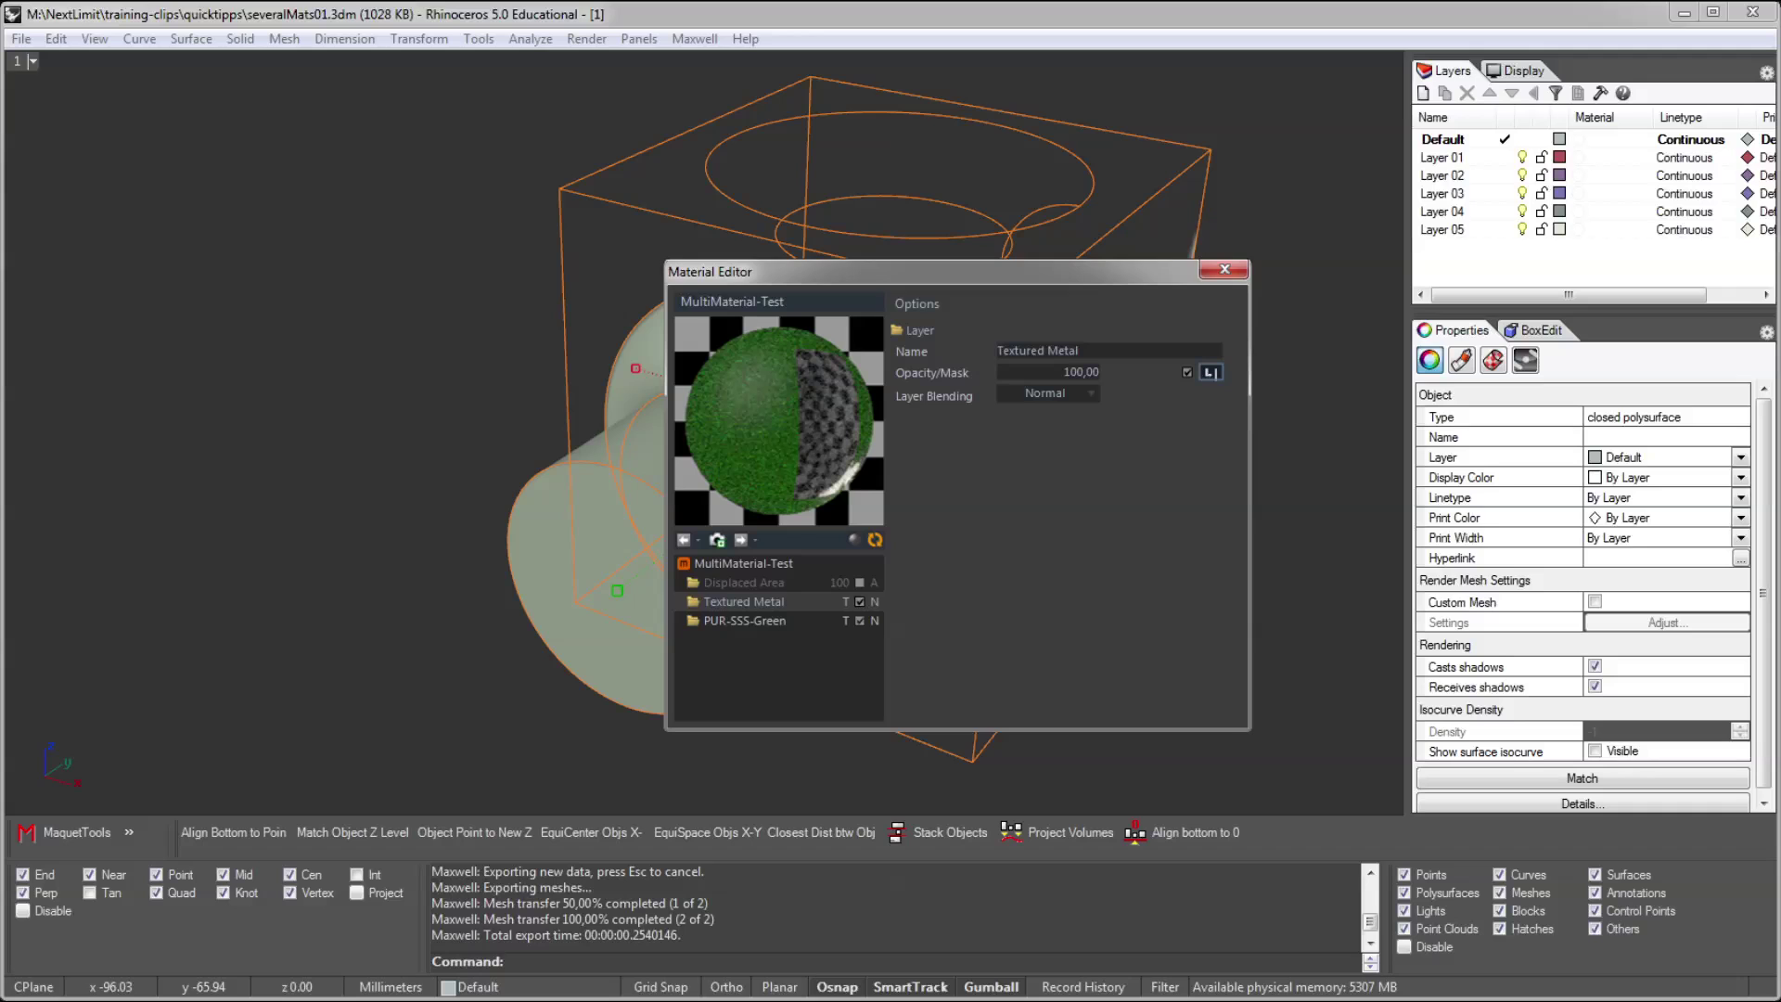
Drag the Maxwell Fire render window into view over the Material Editor
drag(0, 253, 933, 248)
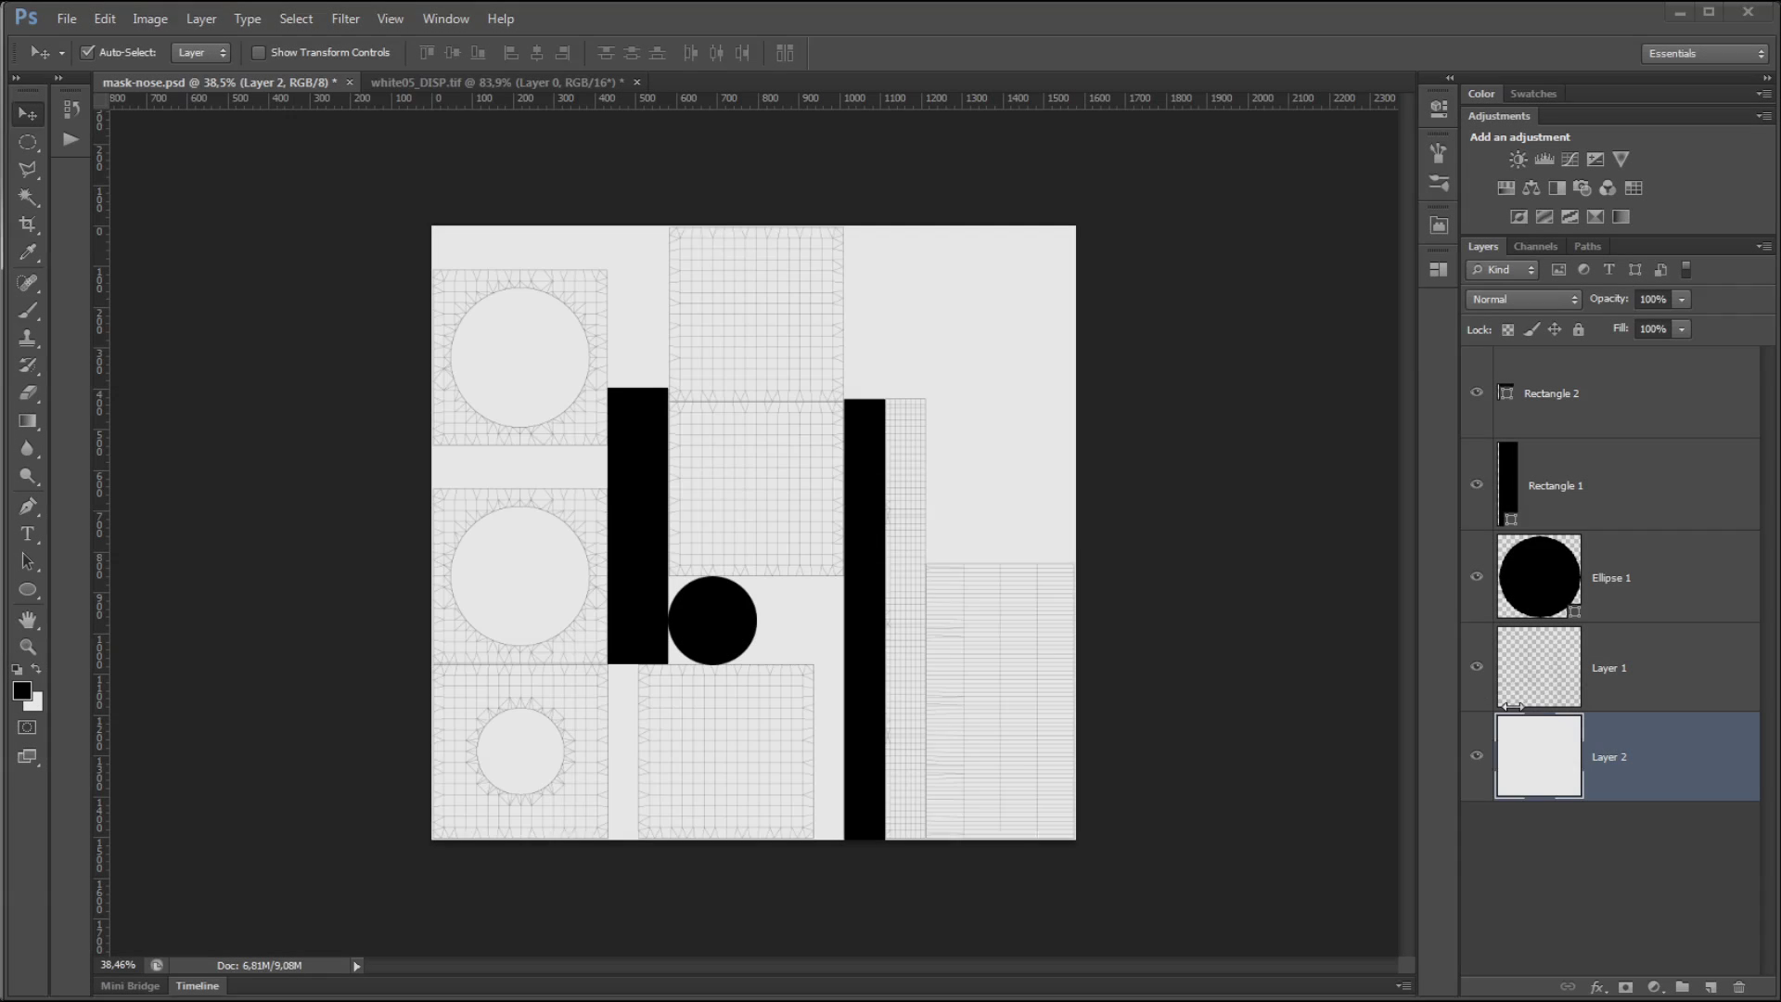
Fill the Photoshop canvas with white
key(ctrl+BackSpace)
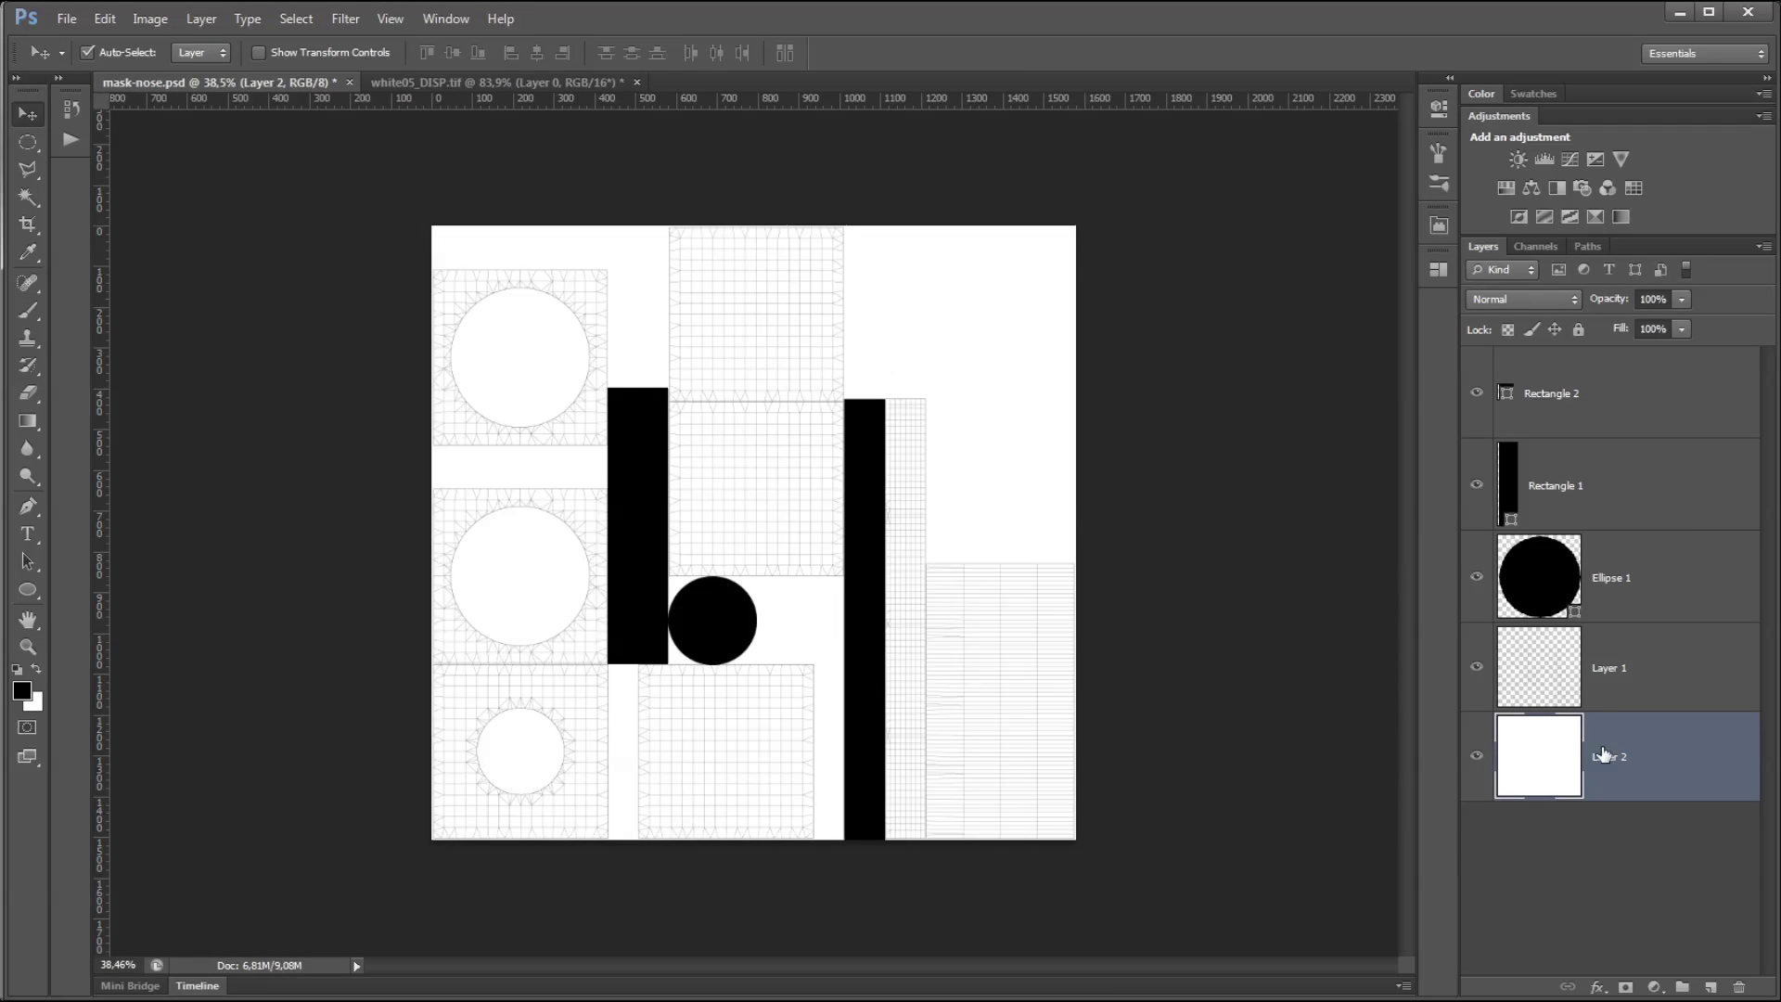
Fill Layer 2 with 50% Gray
key(shift+BackSpace)
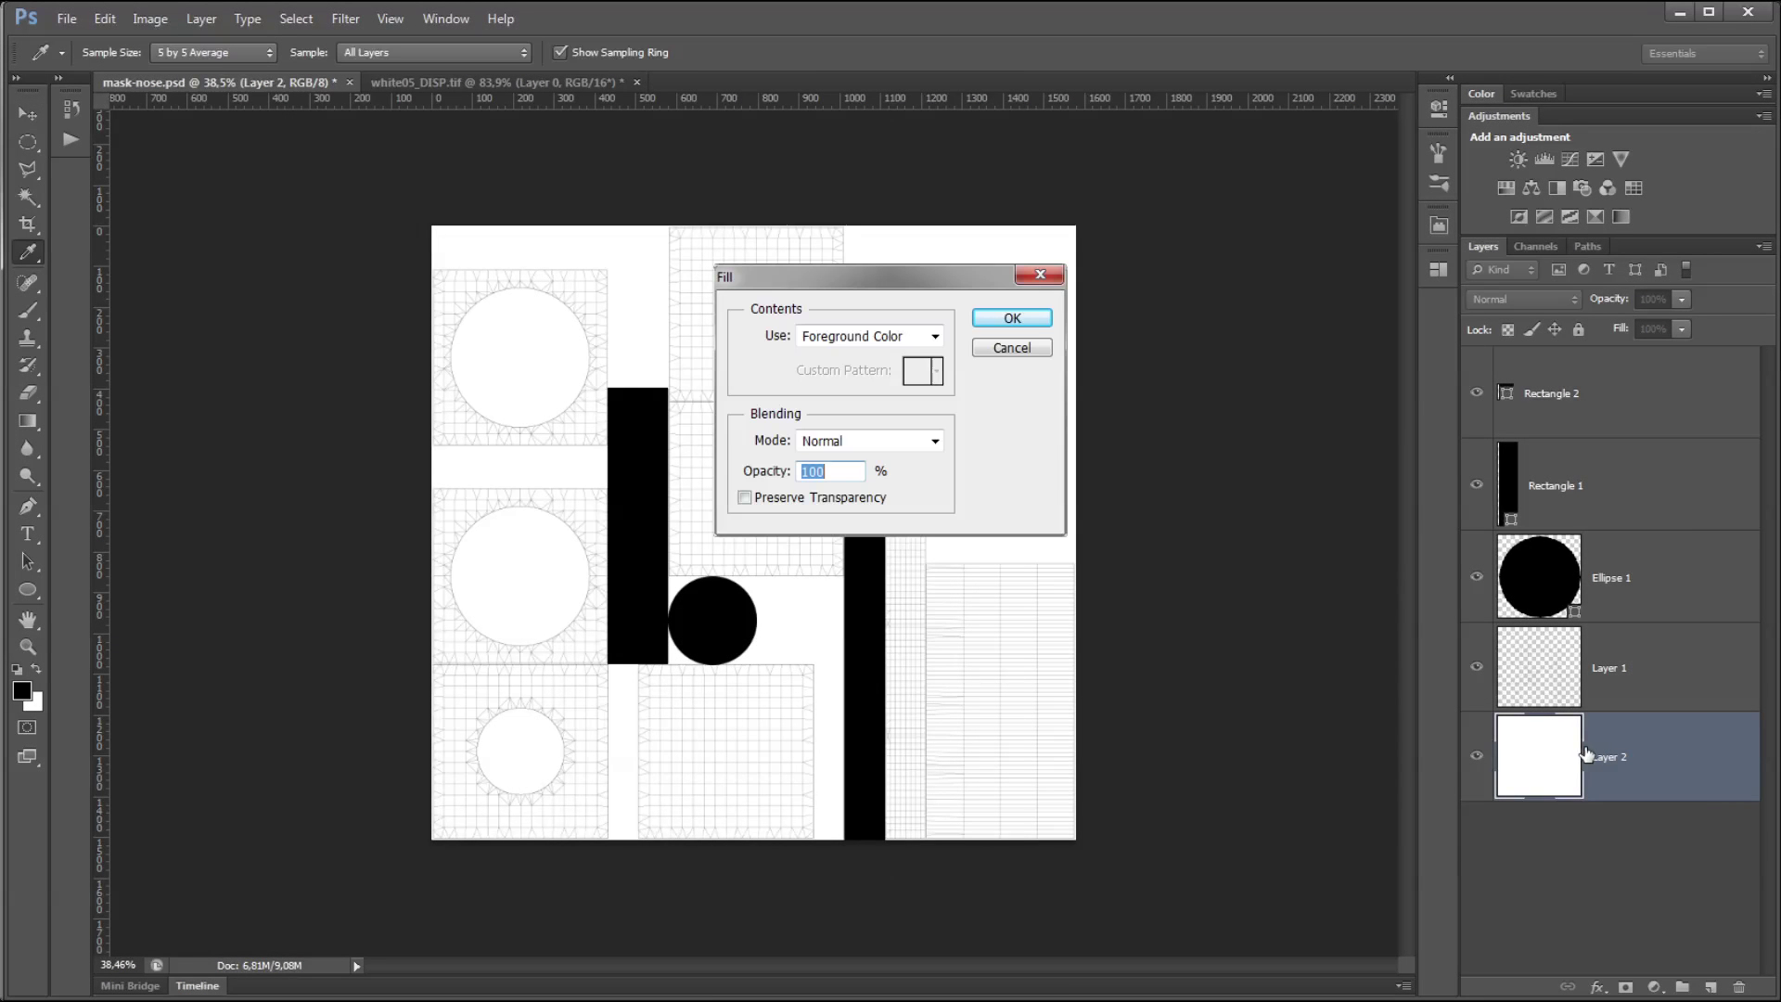
click(909, 334)
click(905, 512)
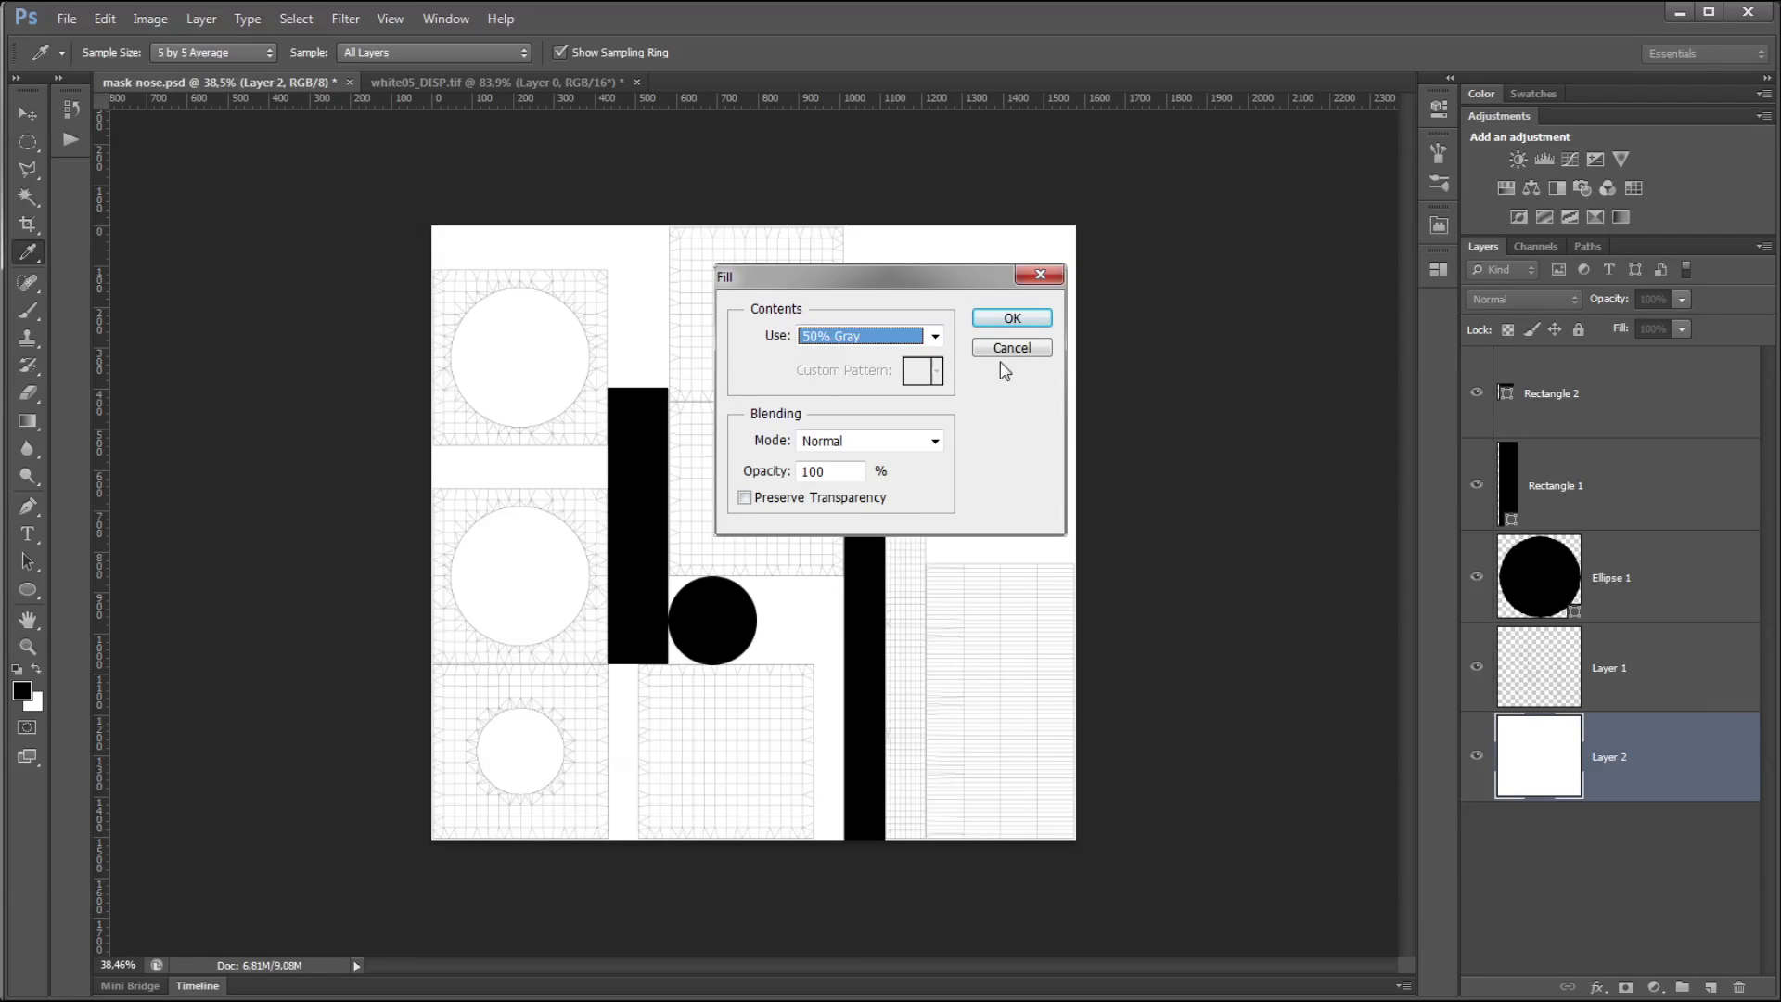
click(1018, 322)
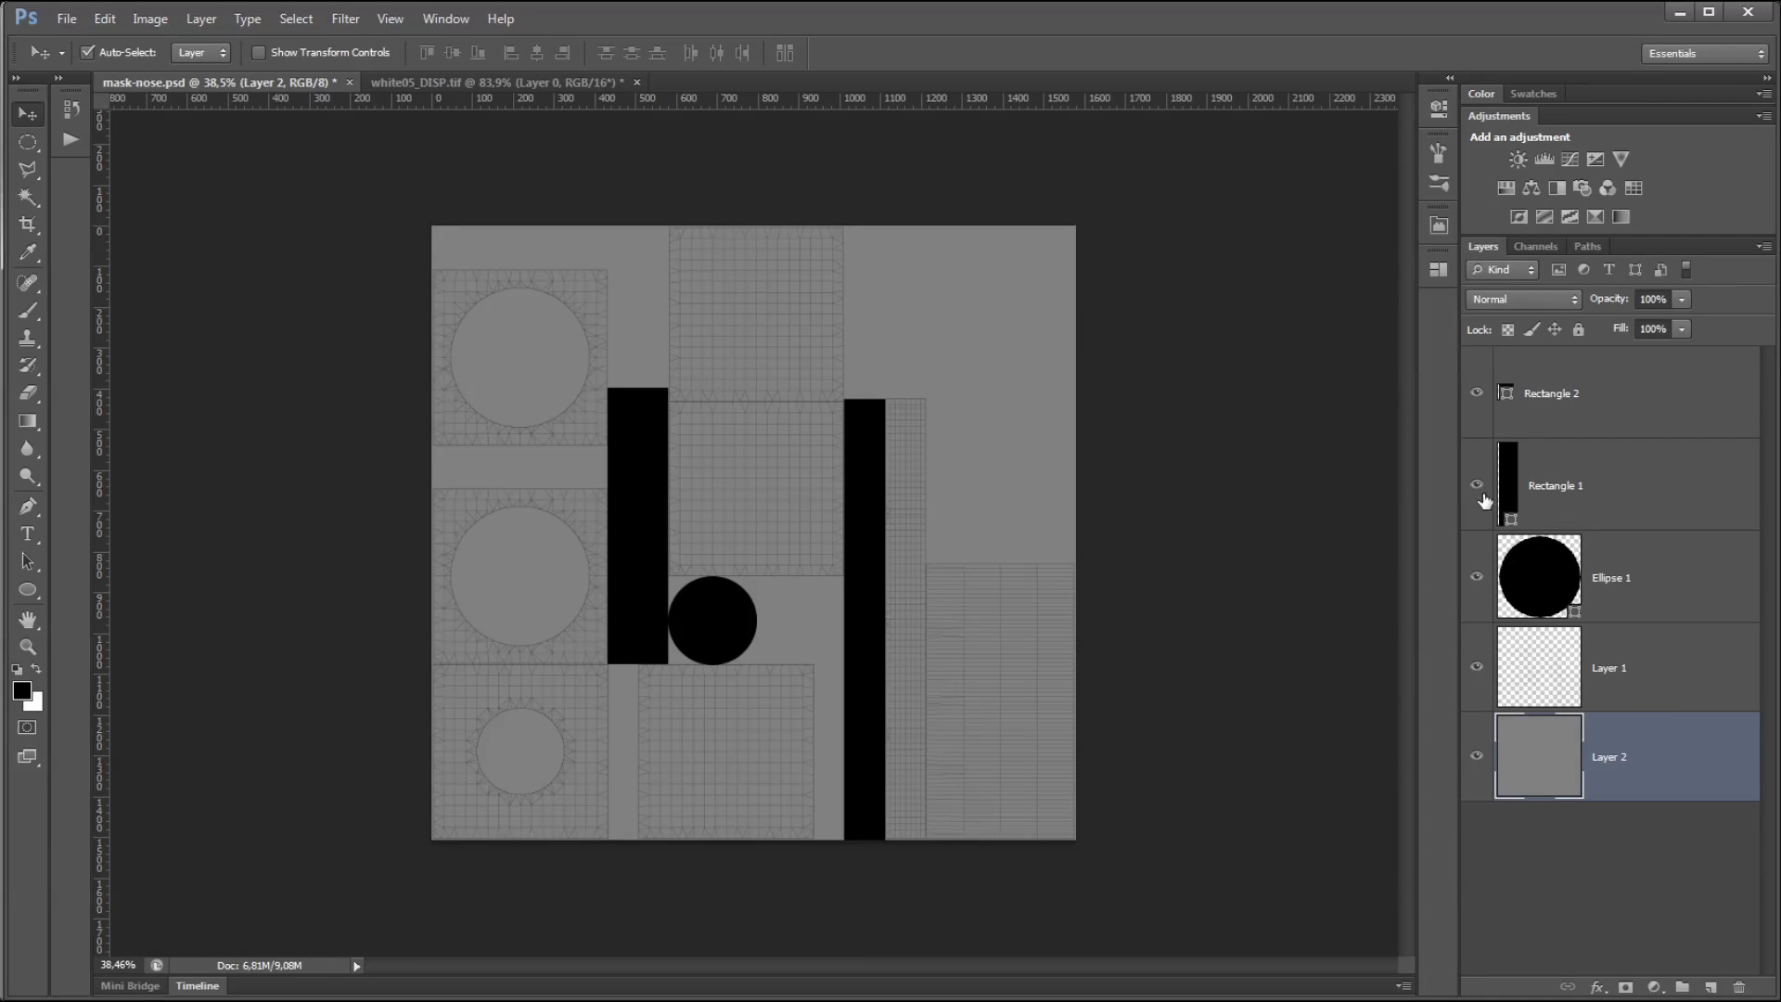
Hide Rectangle 2 and the Layer 1 wireframe grid, then select Ellipse 1
click(1476, 393)
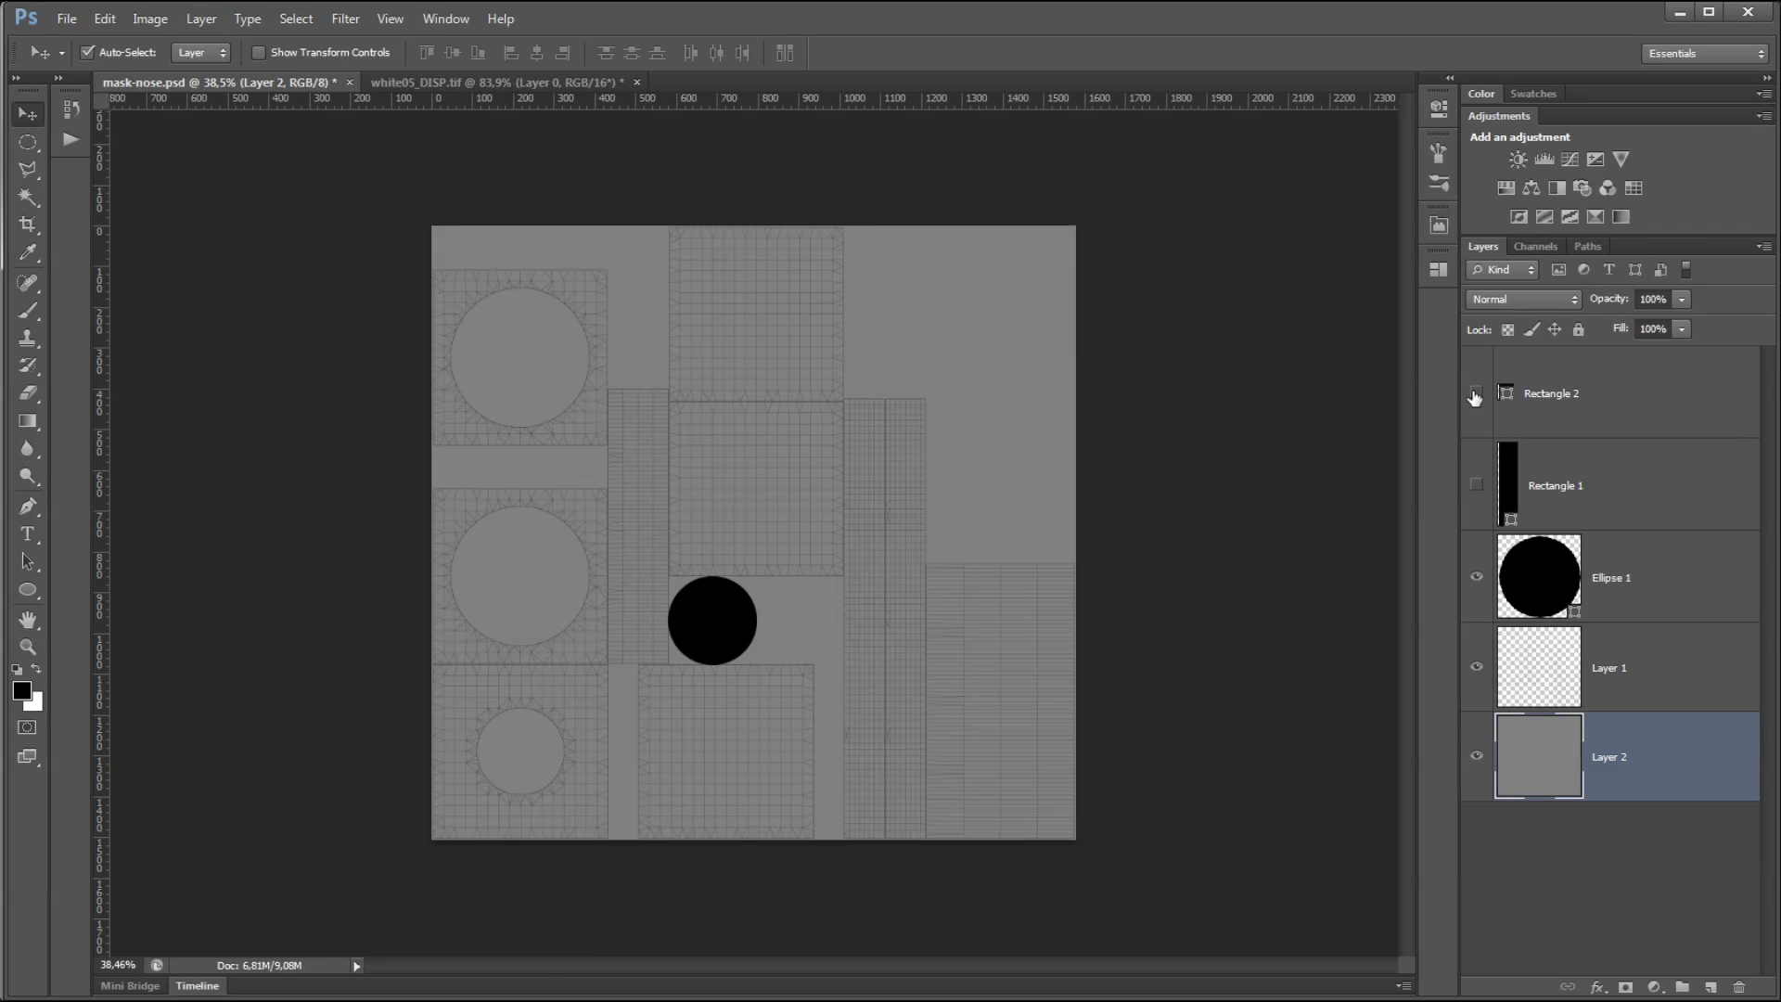
click(1476, 667)
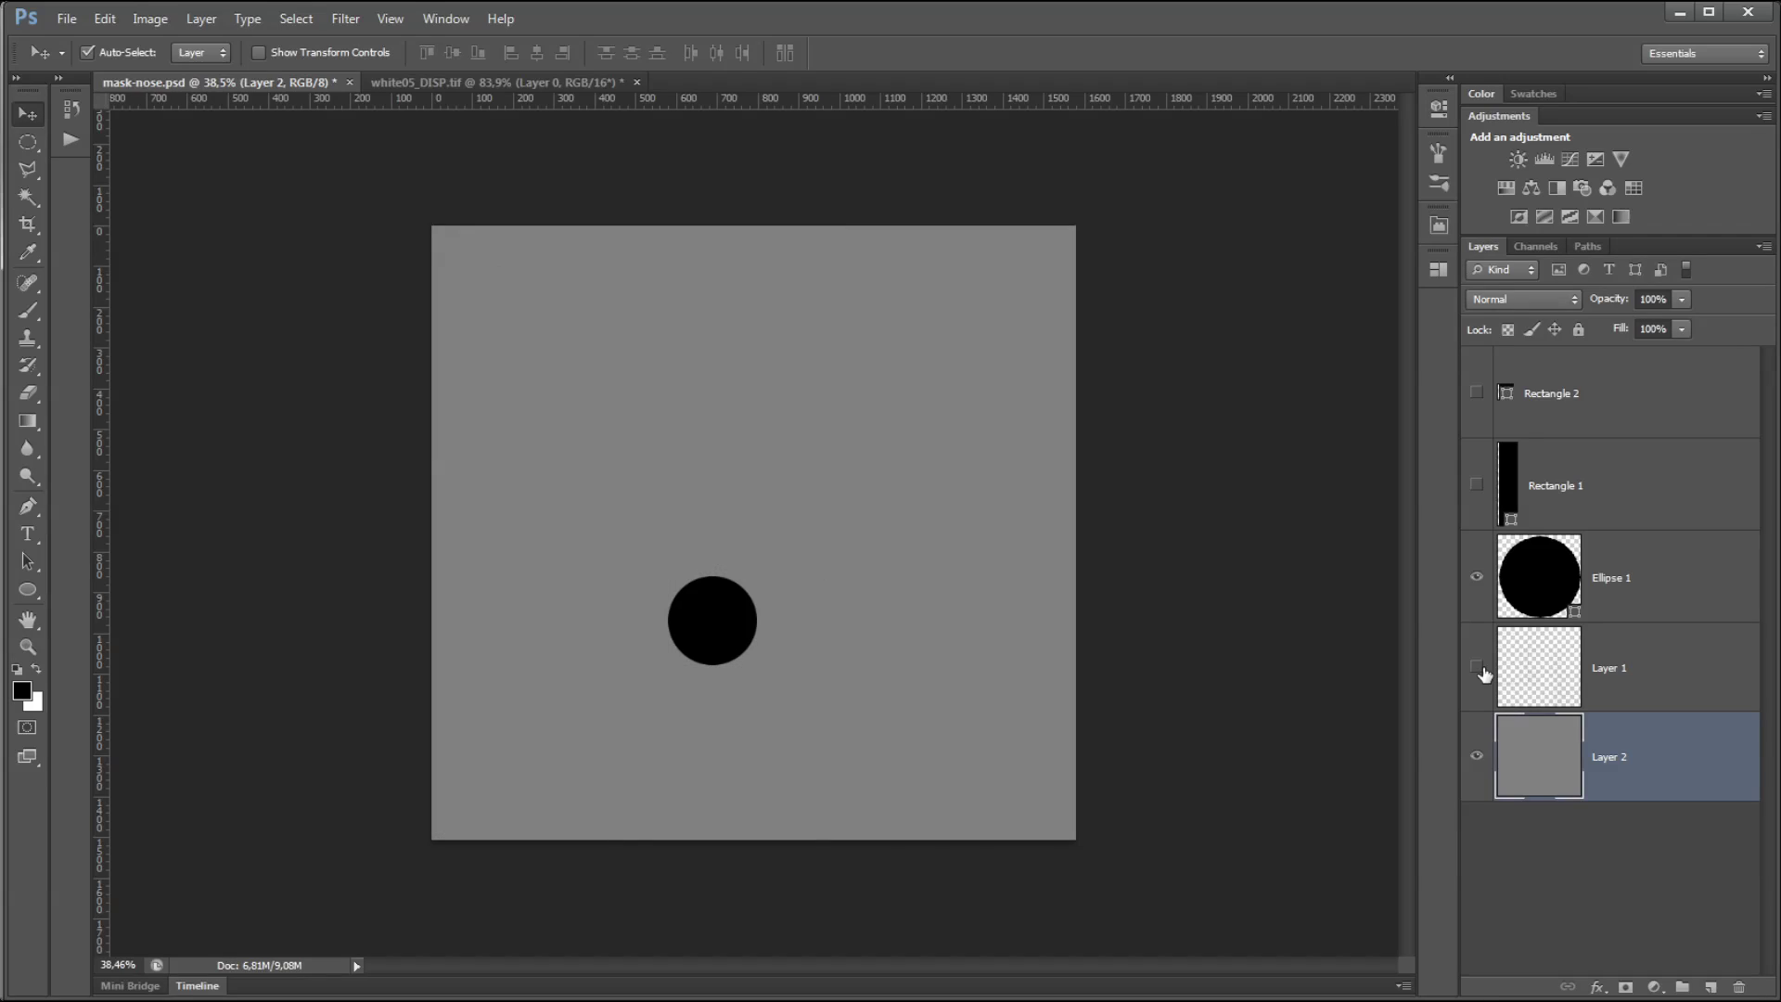
click(1569, 599)
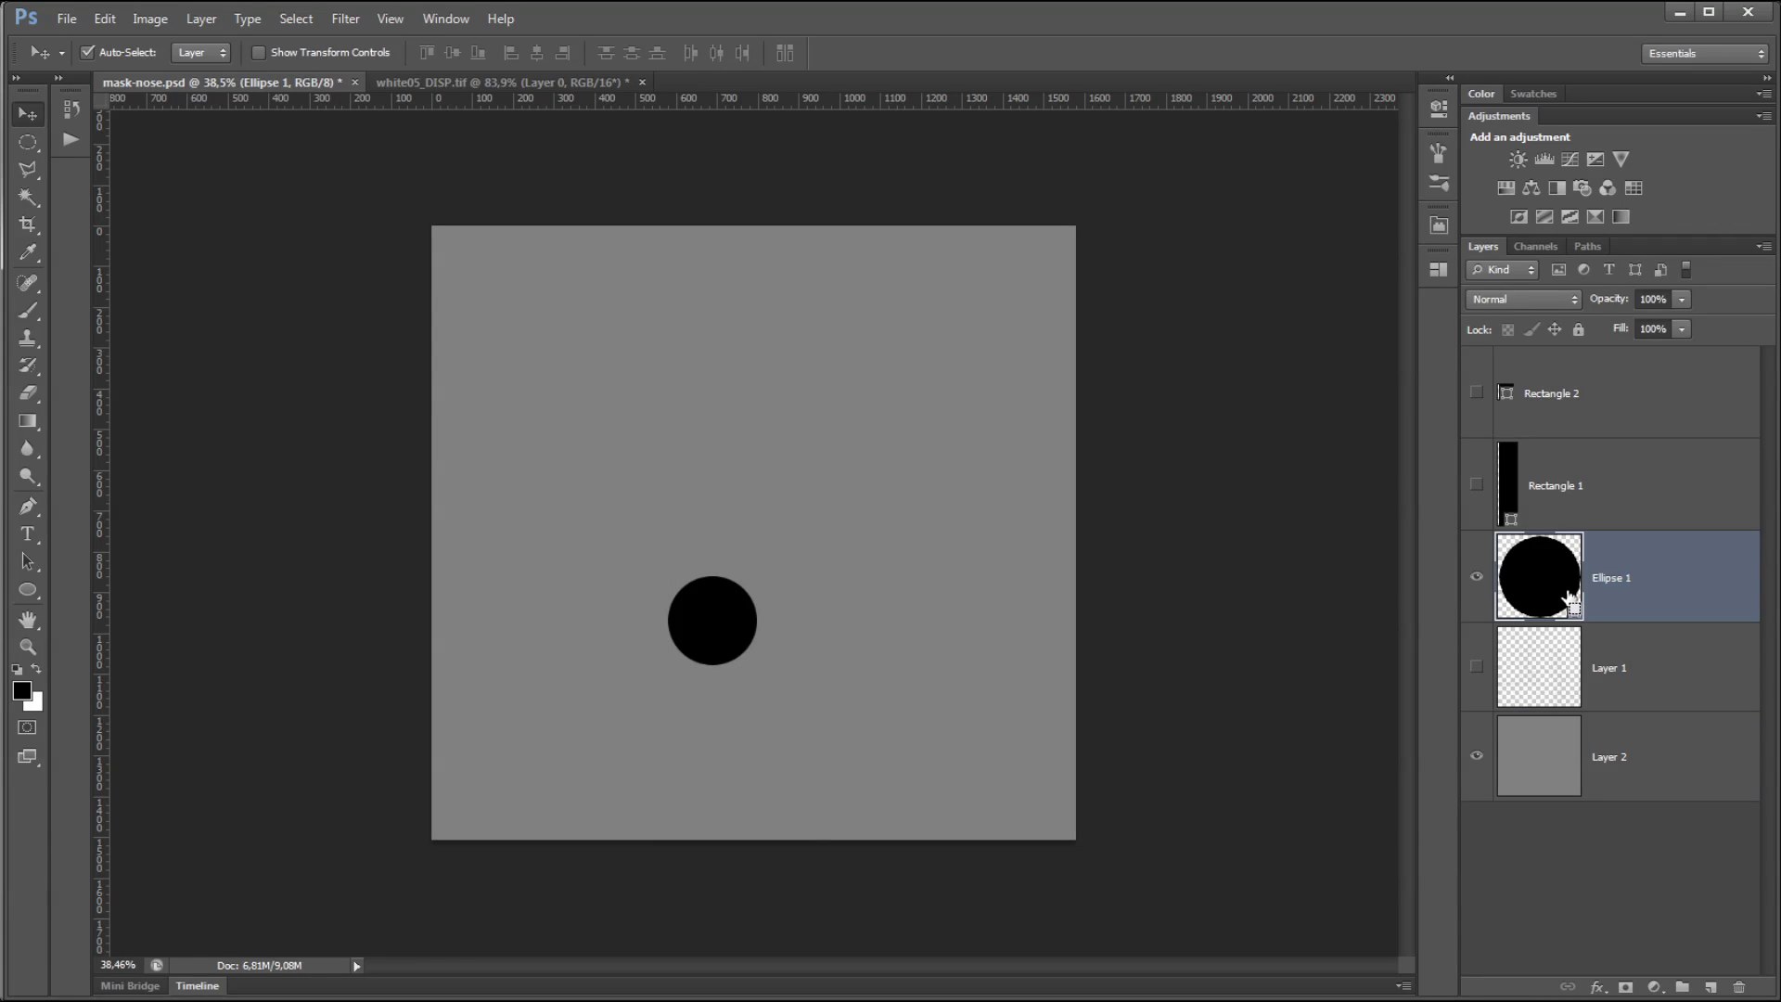
Give Ellipse 1 a black-and-white Pattern Overlay at 221% scale, shifted inside the circle
click(1597, 987)
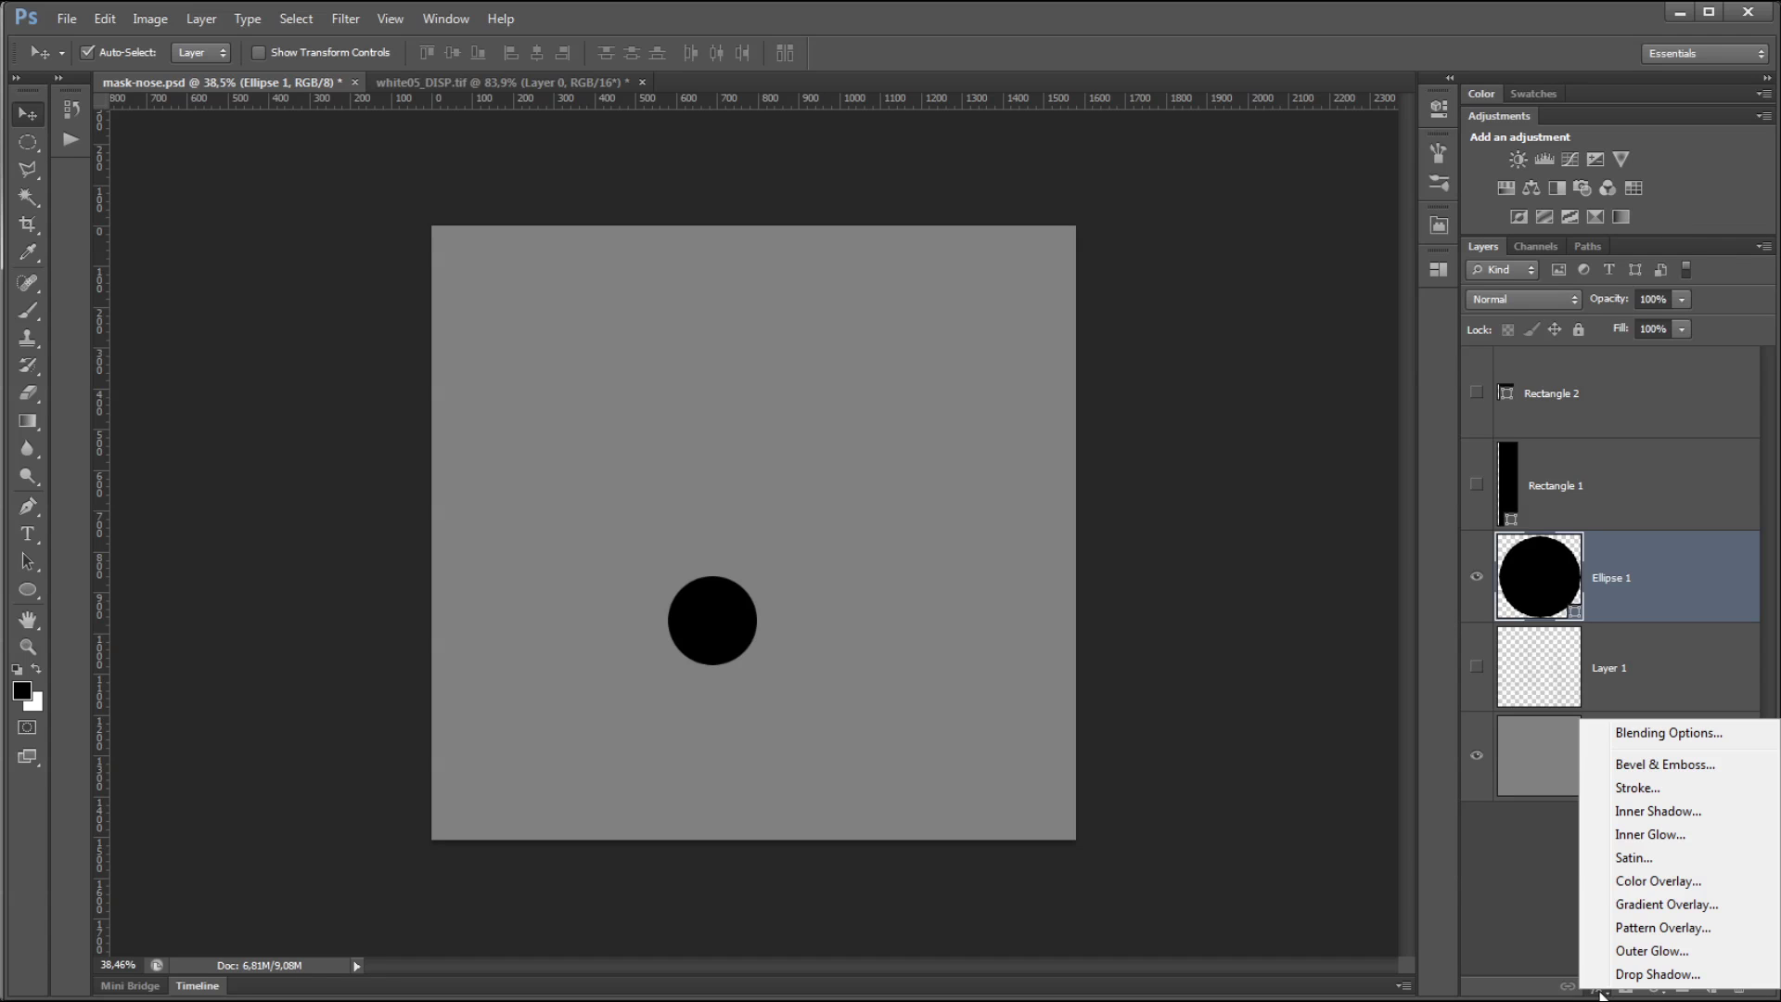
click(1634, 924)
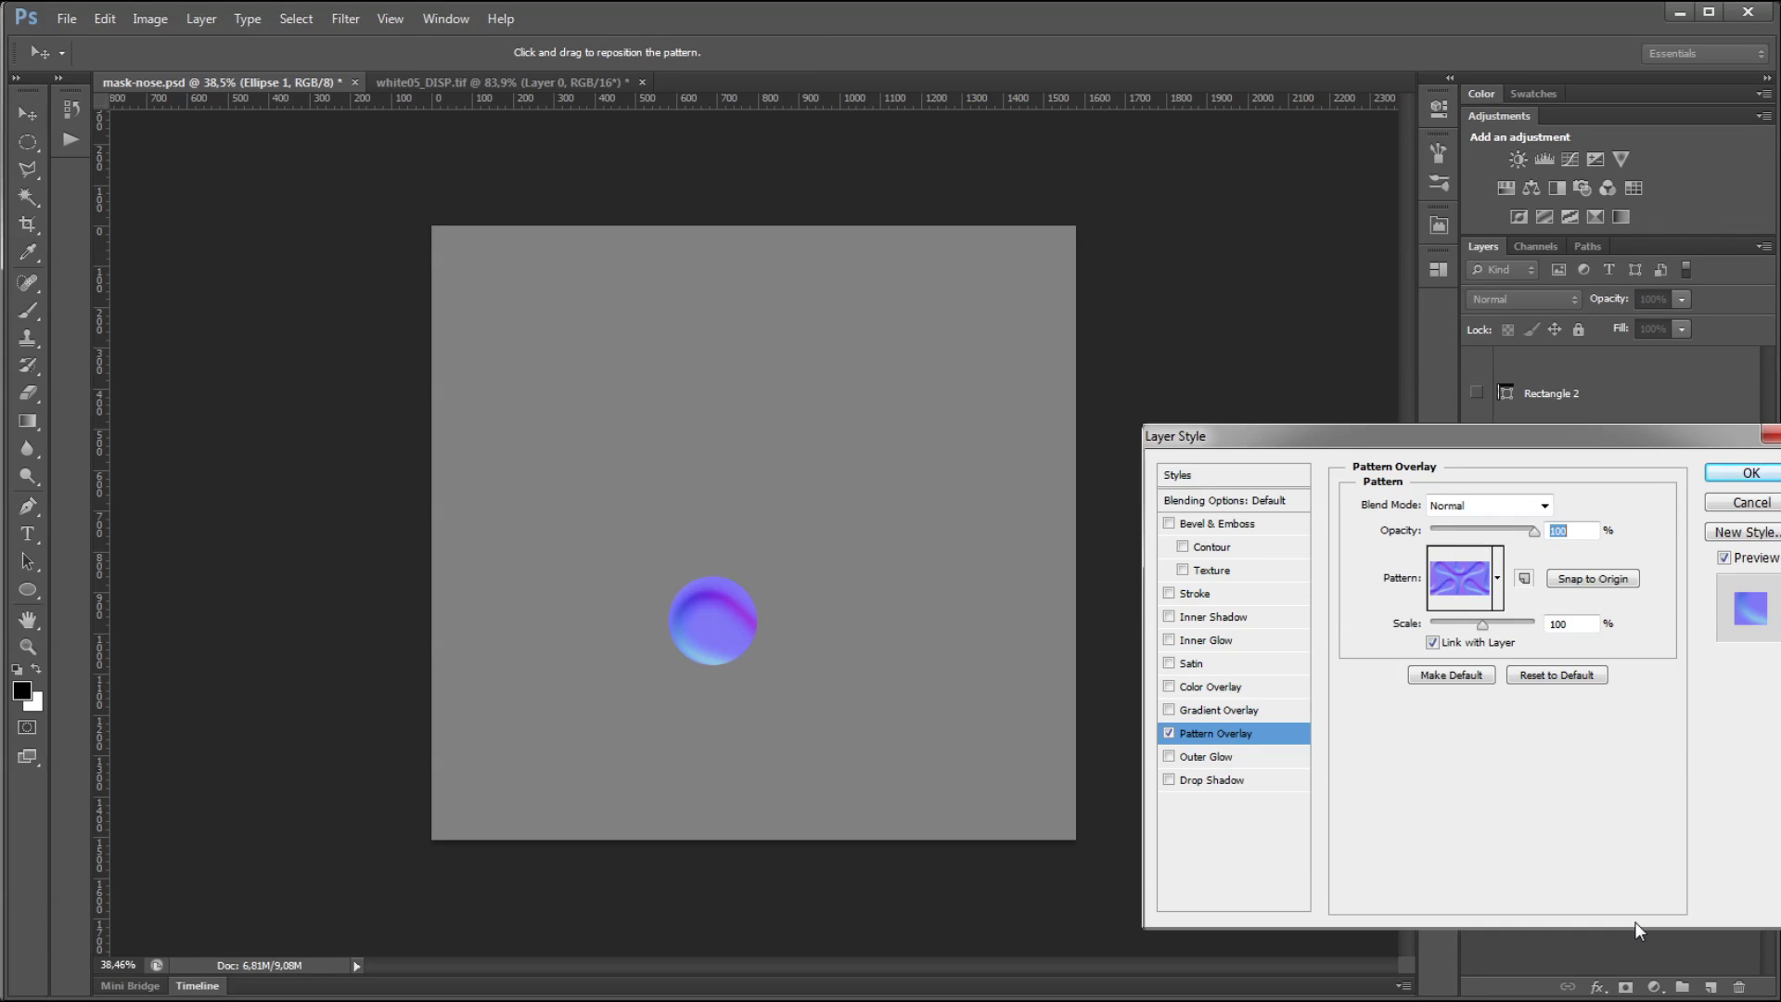
click(1497, 578)
click(1396, 642)
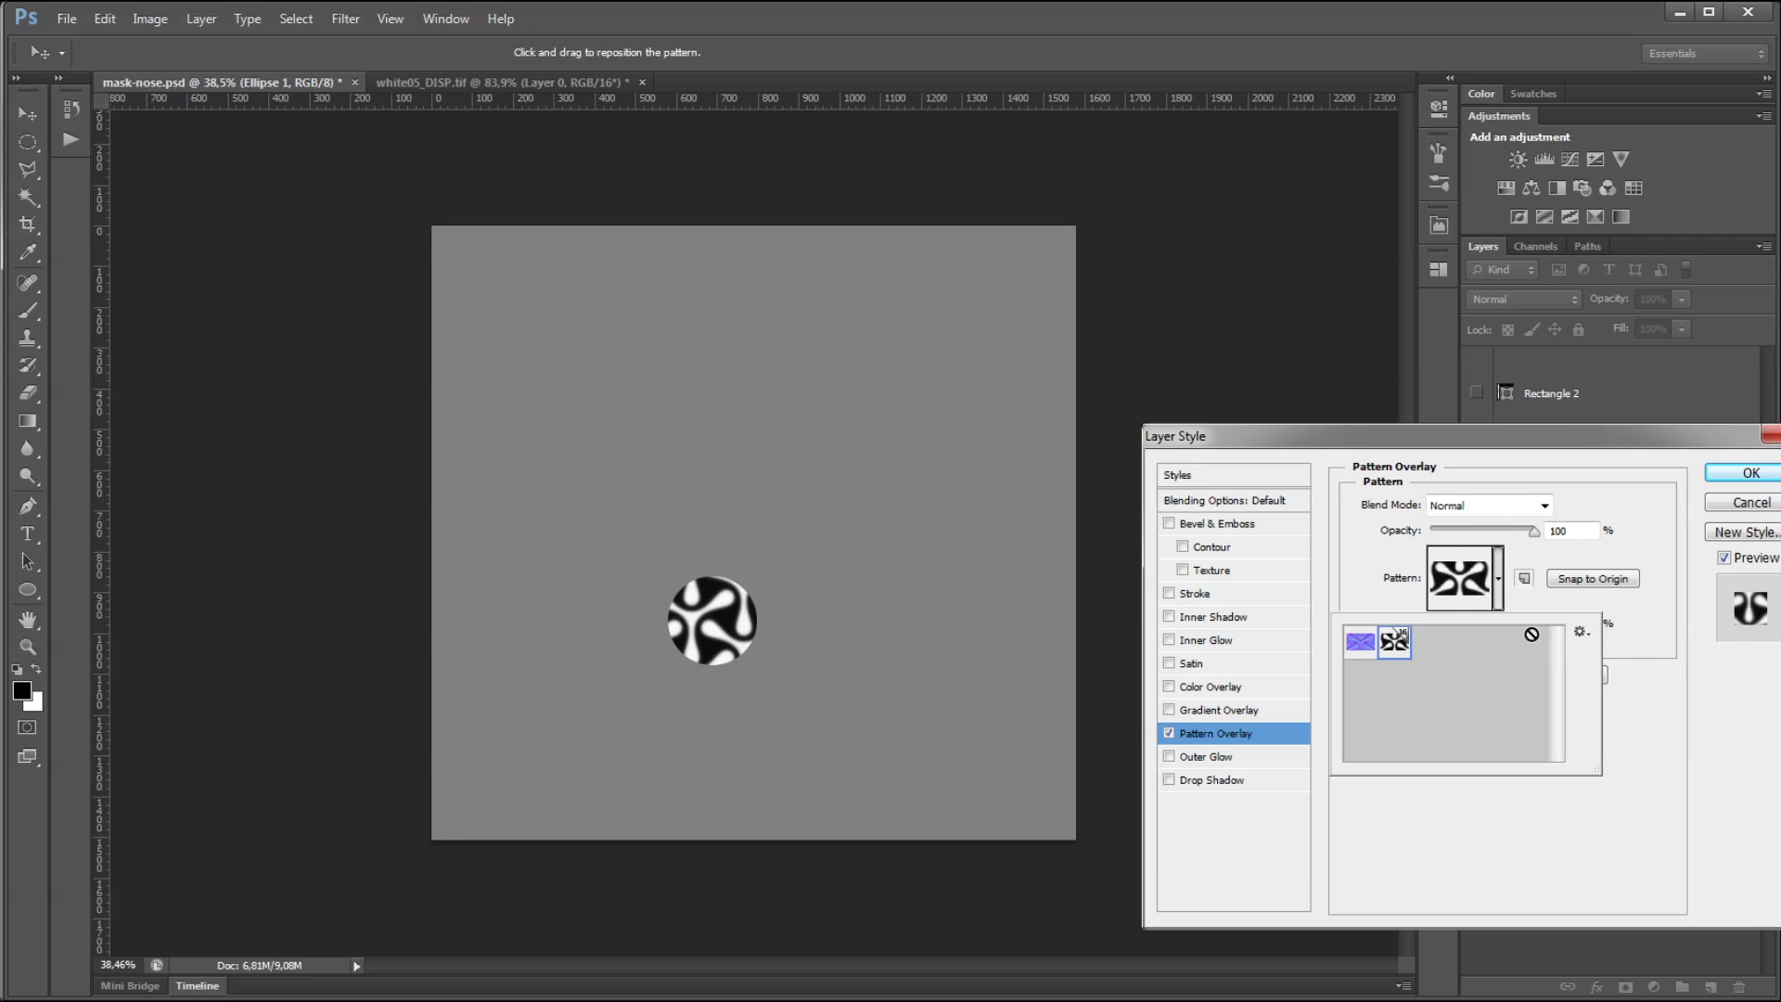
click(1644, 684)
drag(1482, 624, 1462, 621)
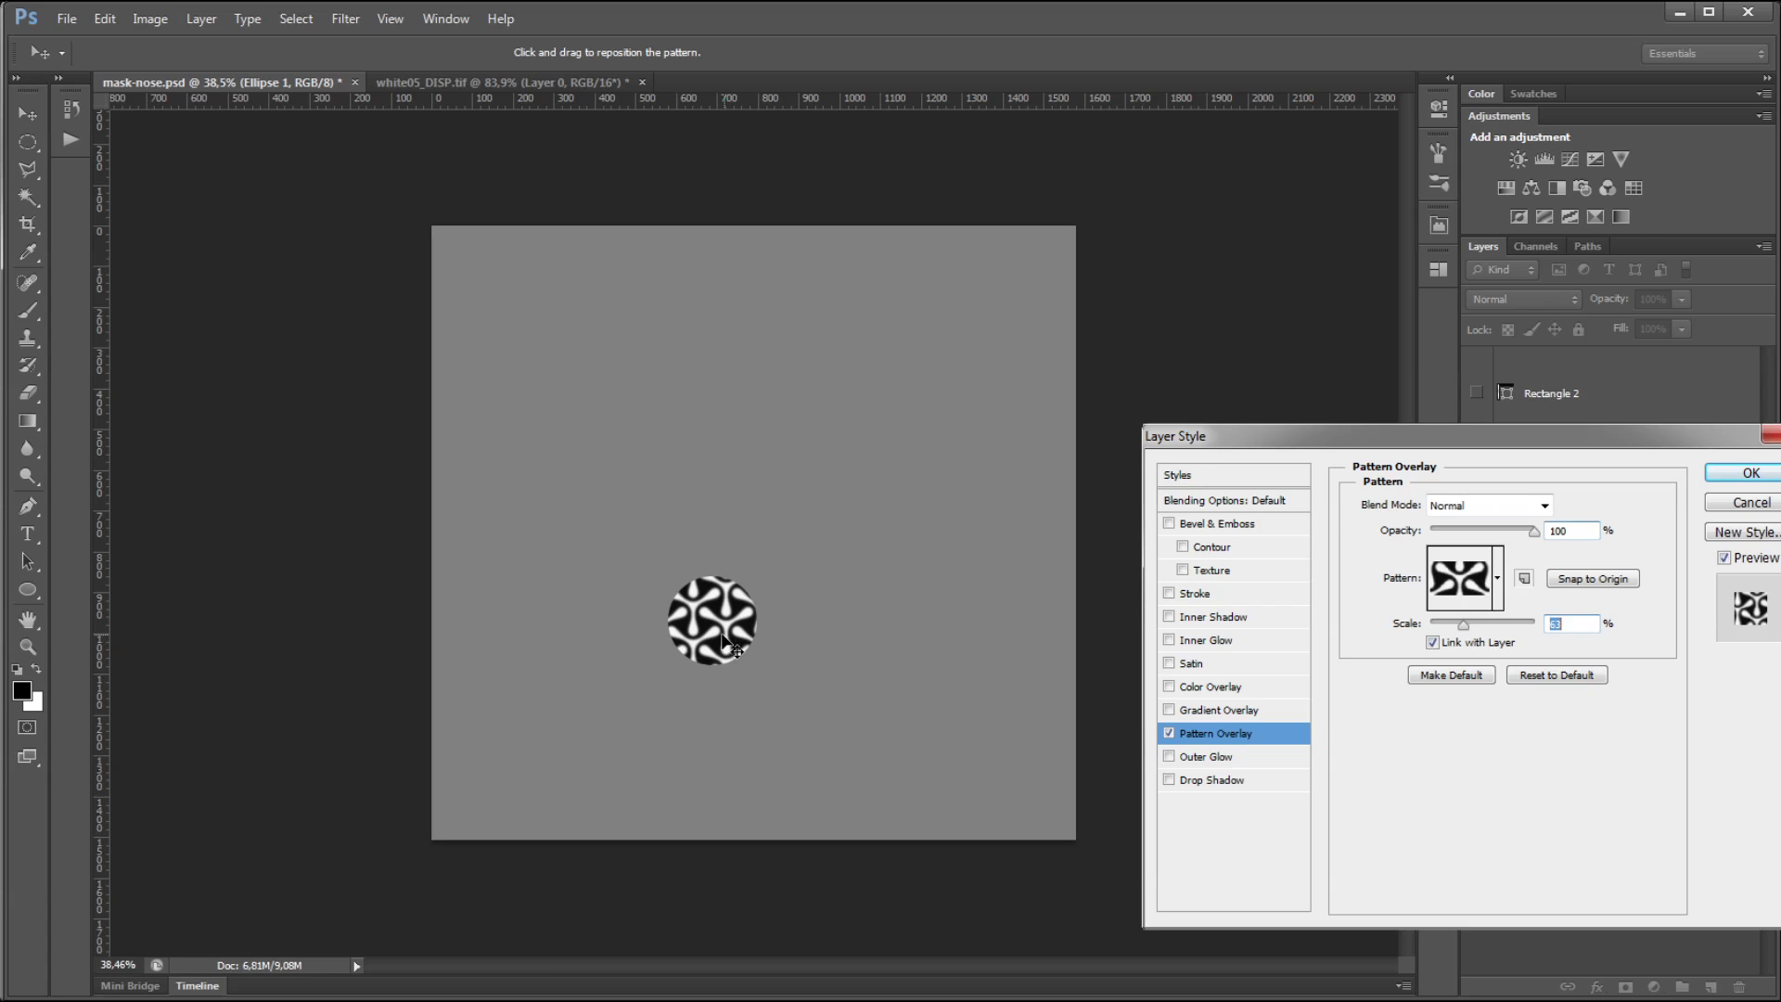
drag(723, 633, 739, 640)
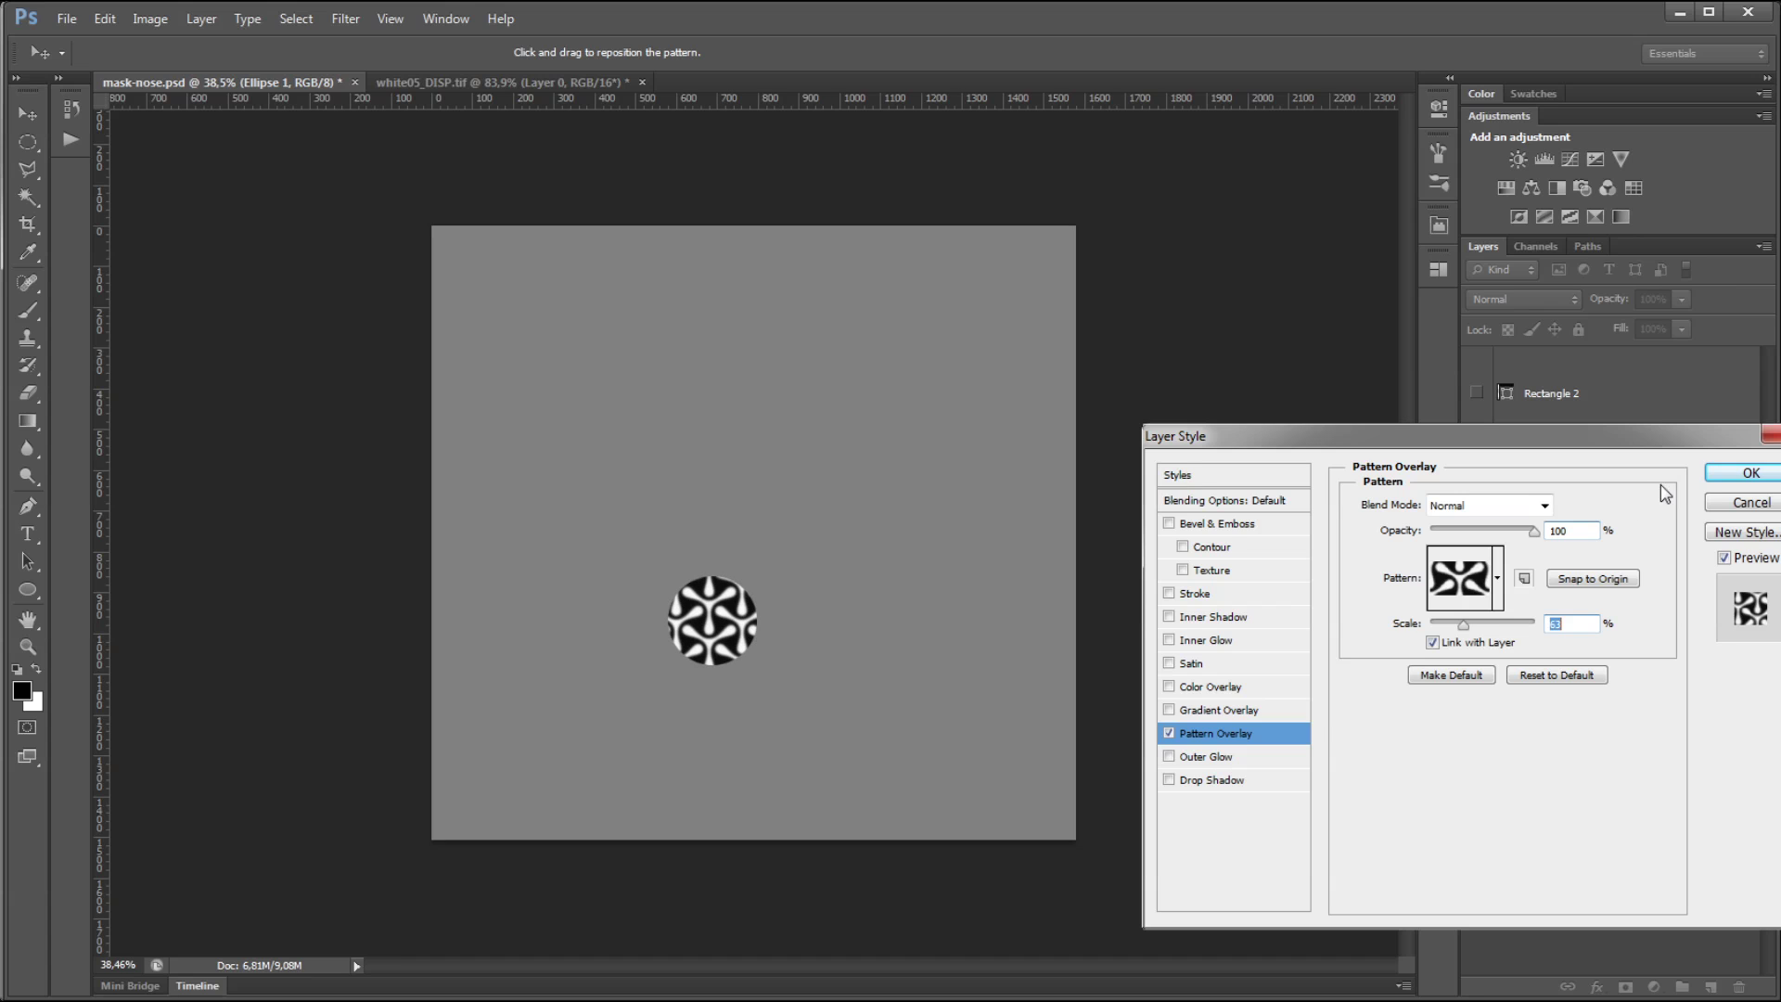
click(1740, 476)
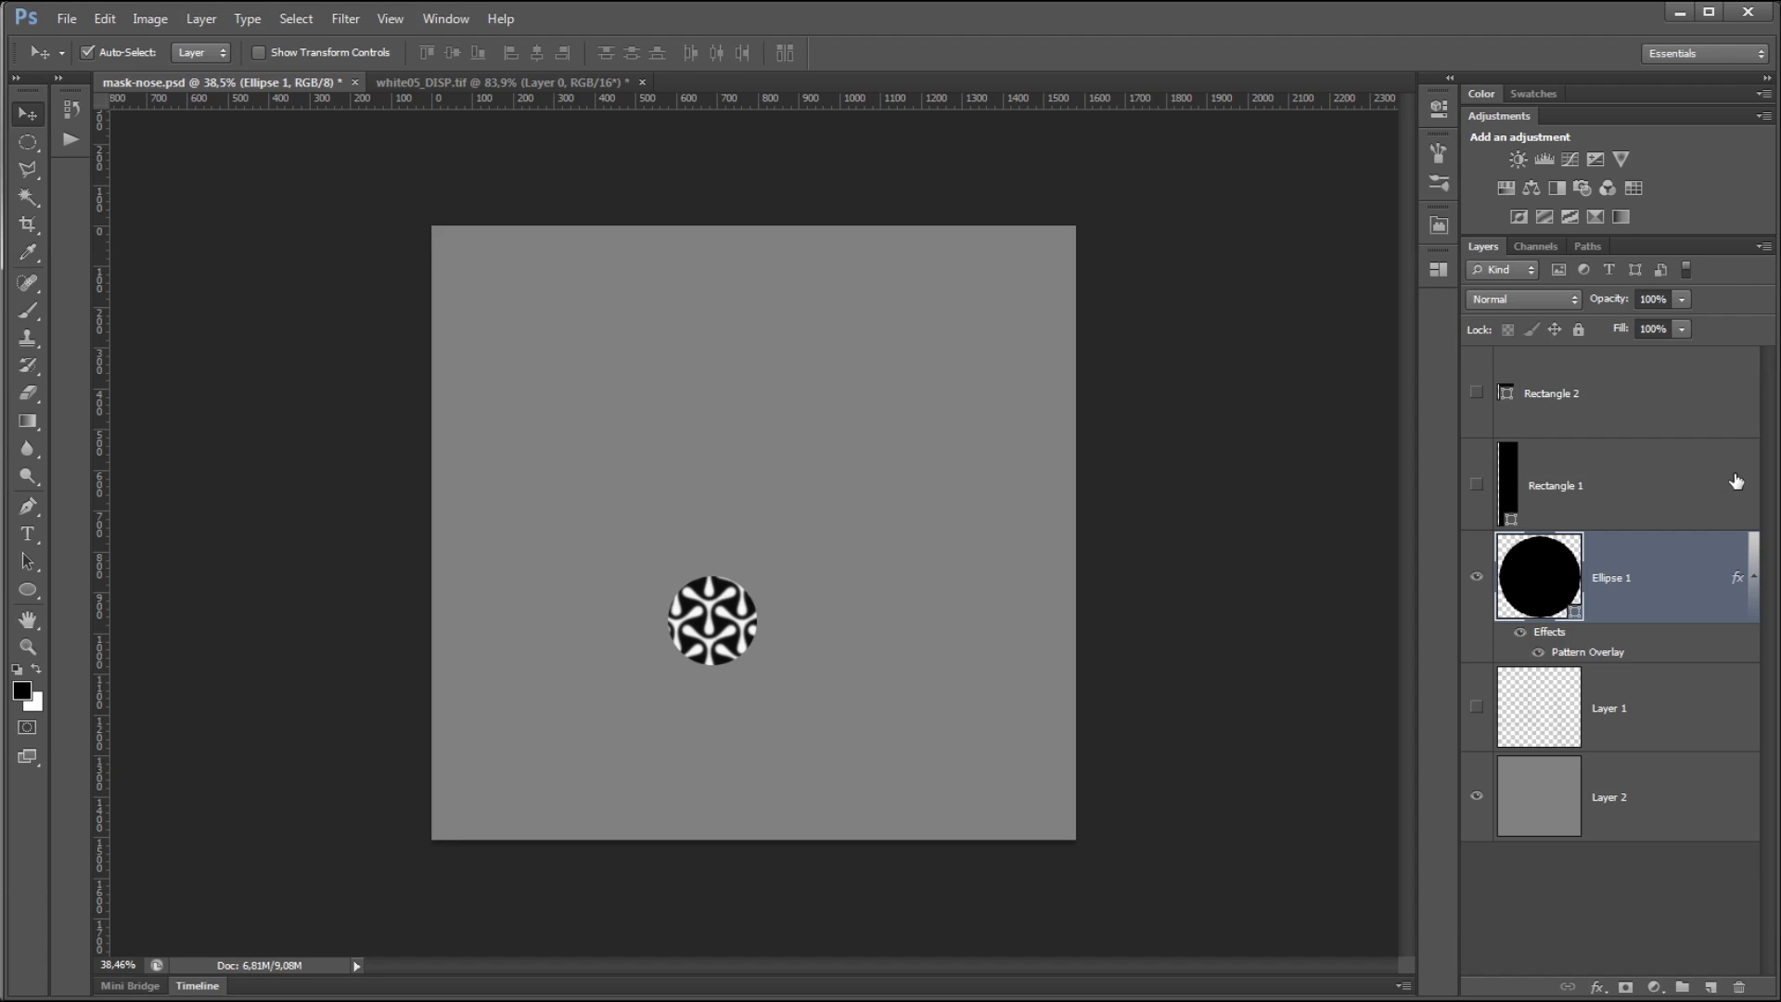
Add a layer mask to Ellipse 1 from its own outline selection
alt+scroll(728, 621, up, 2)
alt+scroll(728, 621, up, 2)
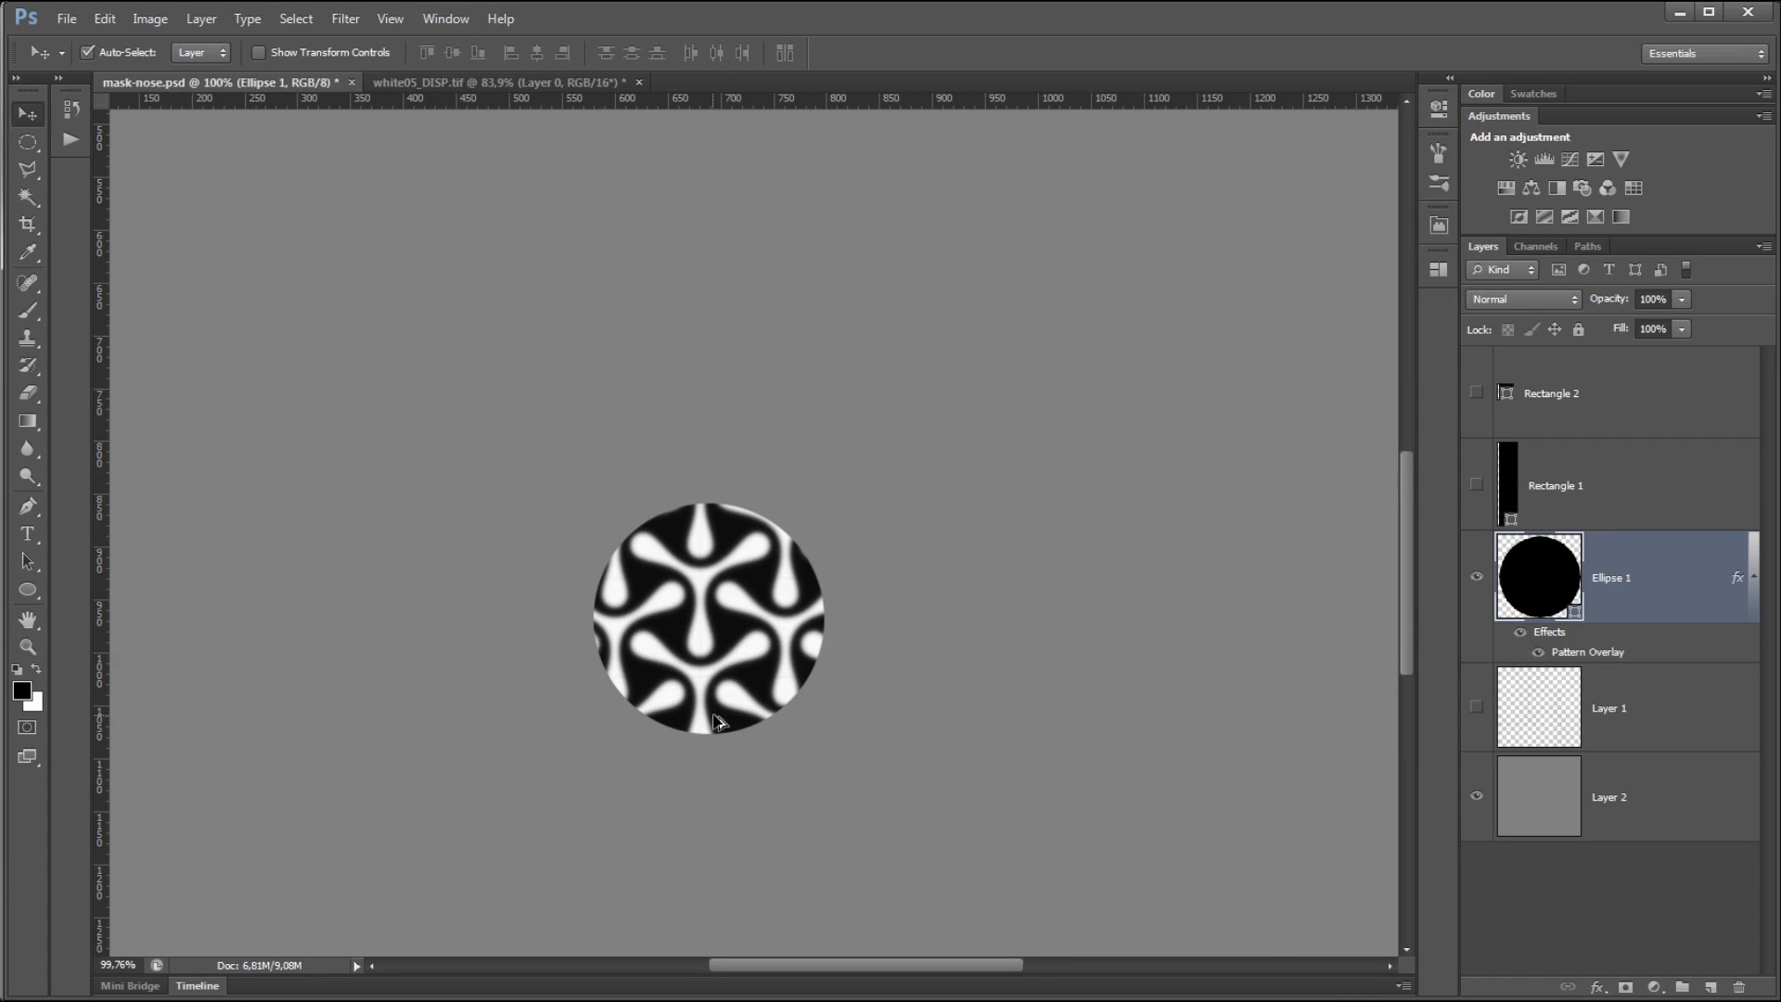
ctrl+click(1539, 596)
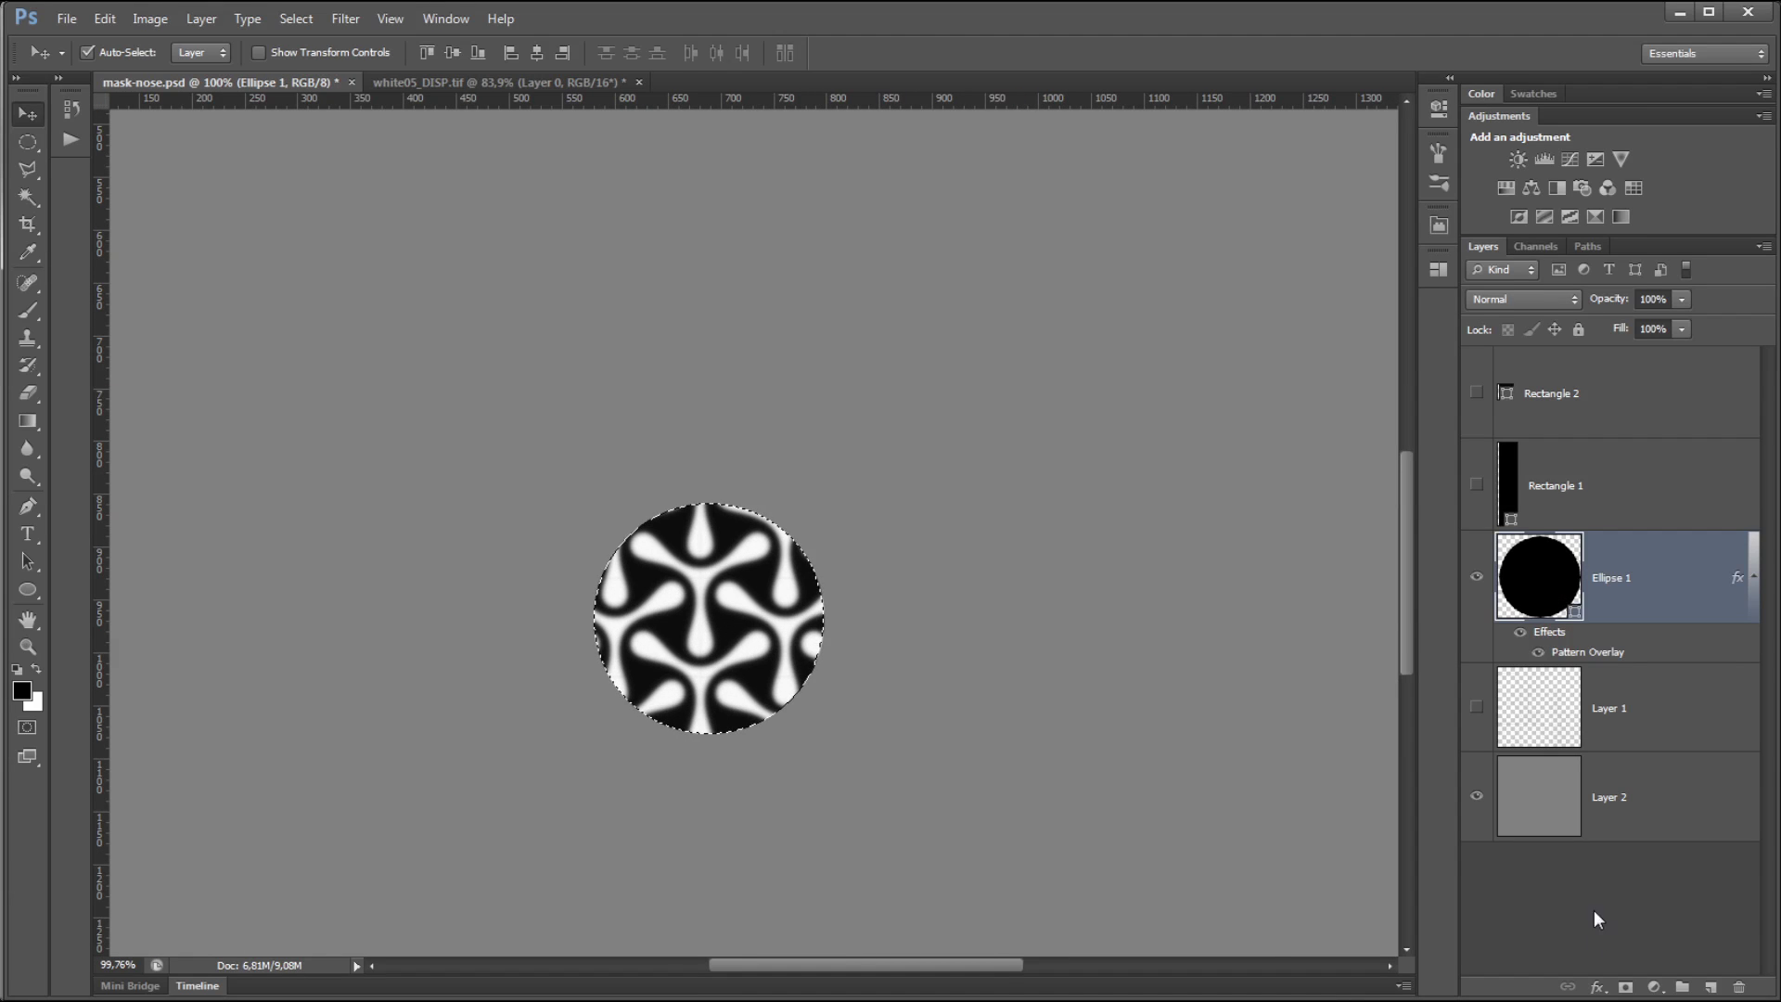
click(1626, 989)
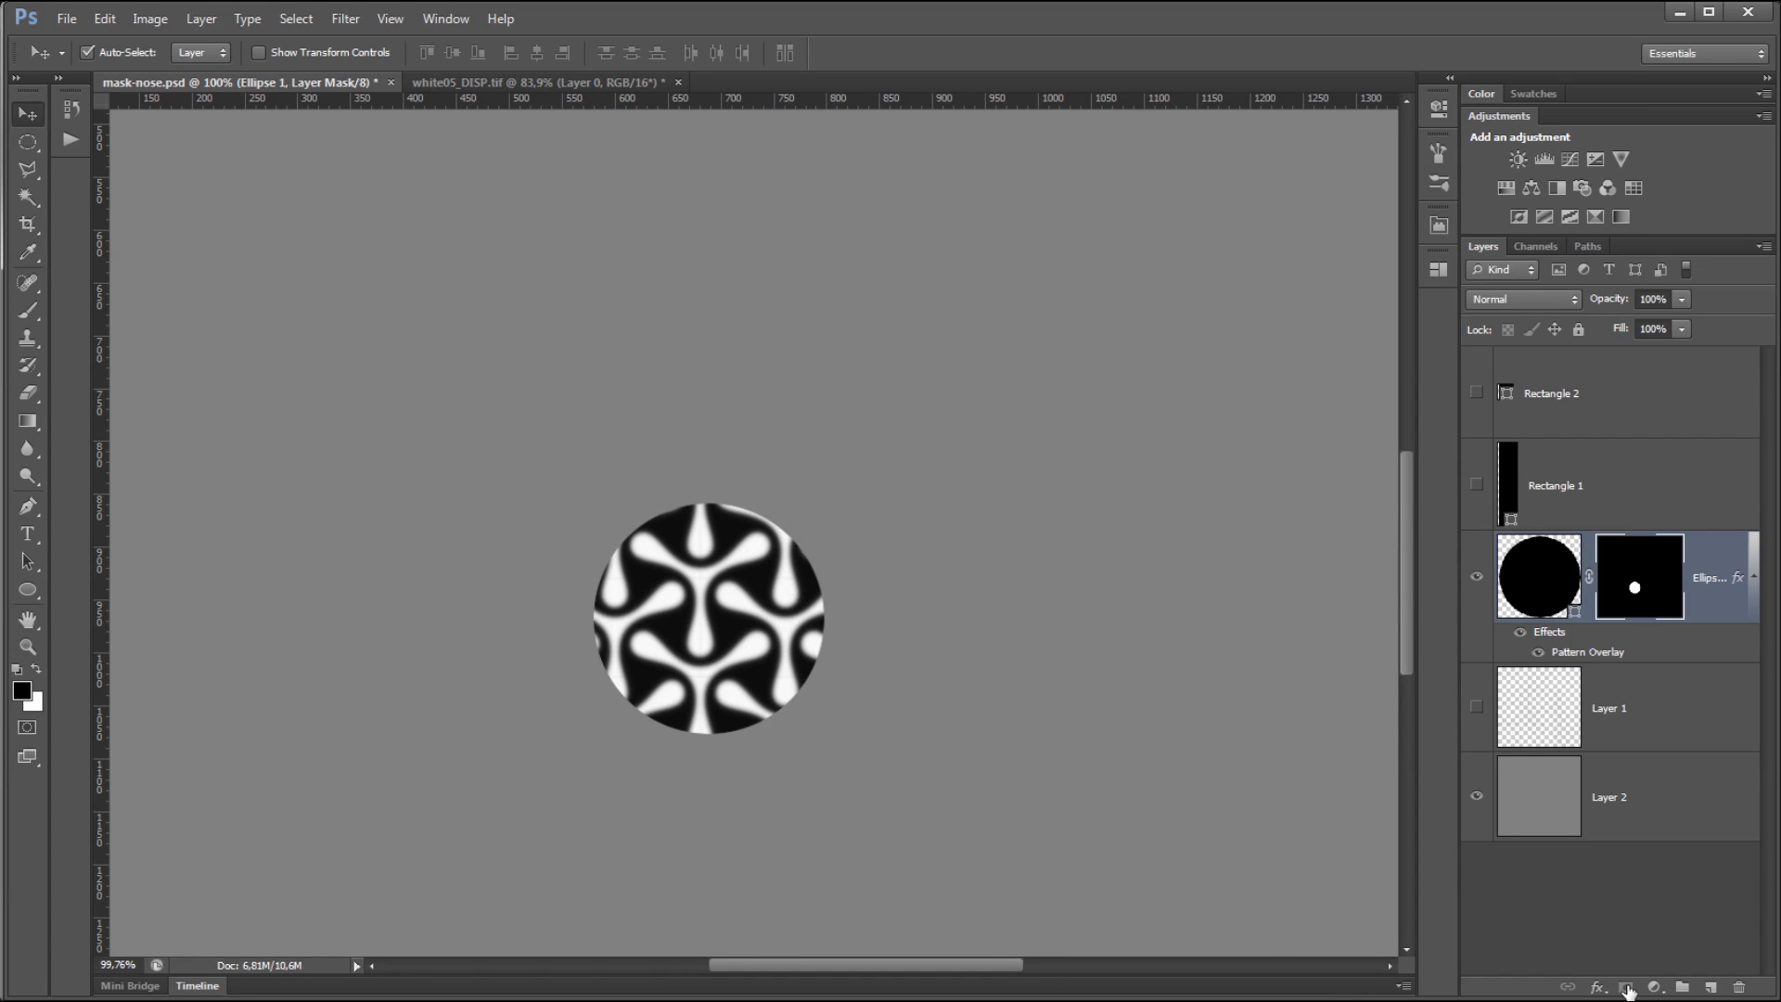
Feather the Ellipse 1 layer mask to about 19 px
double_click(1660, 608)
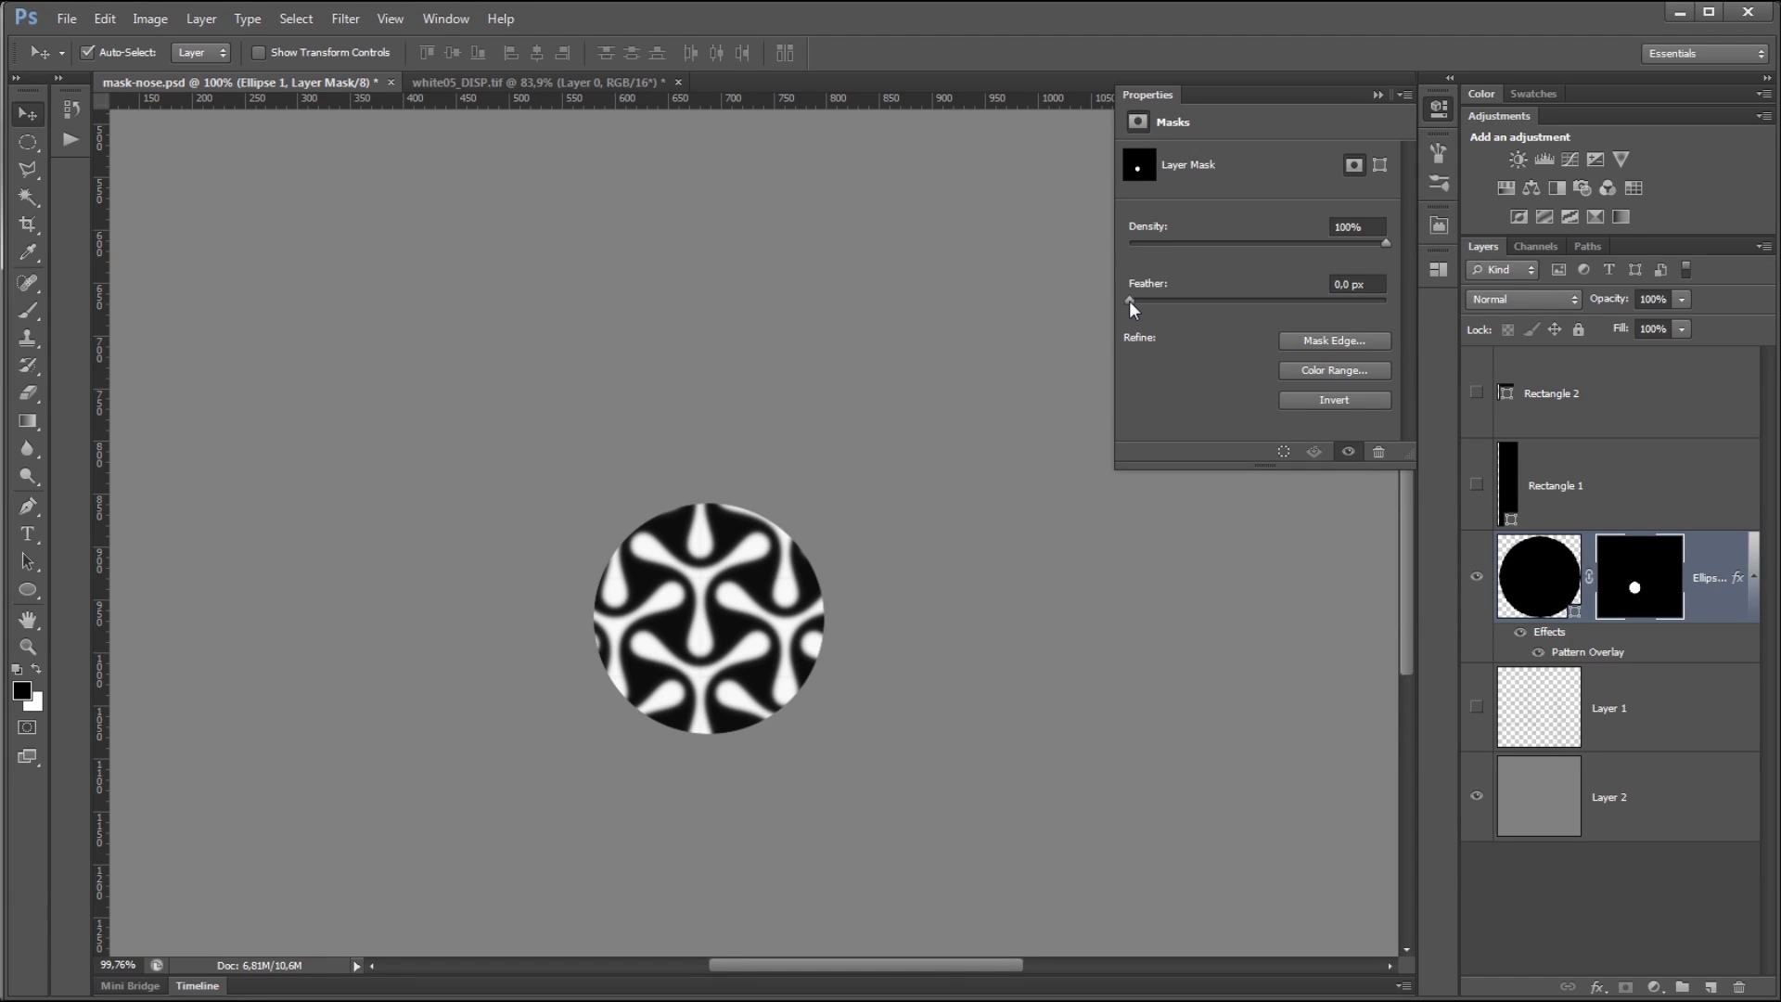
drag(1128, 300, 1174, 299)
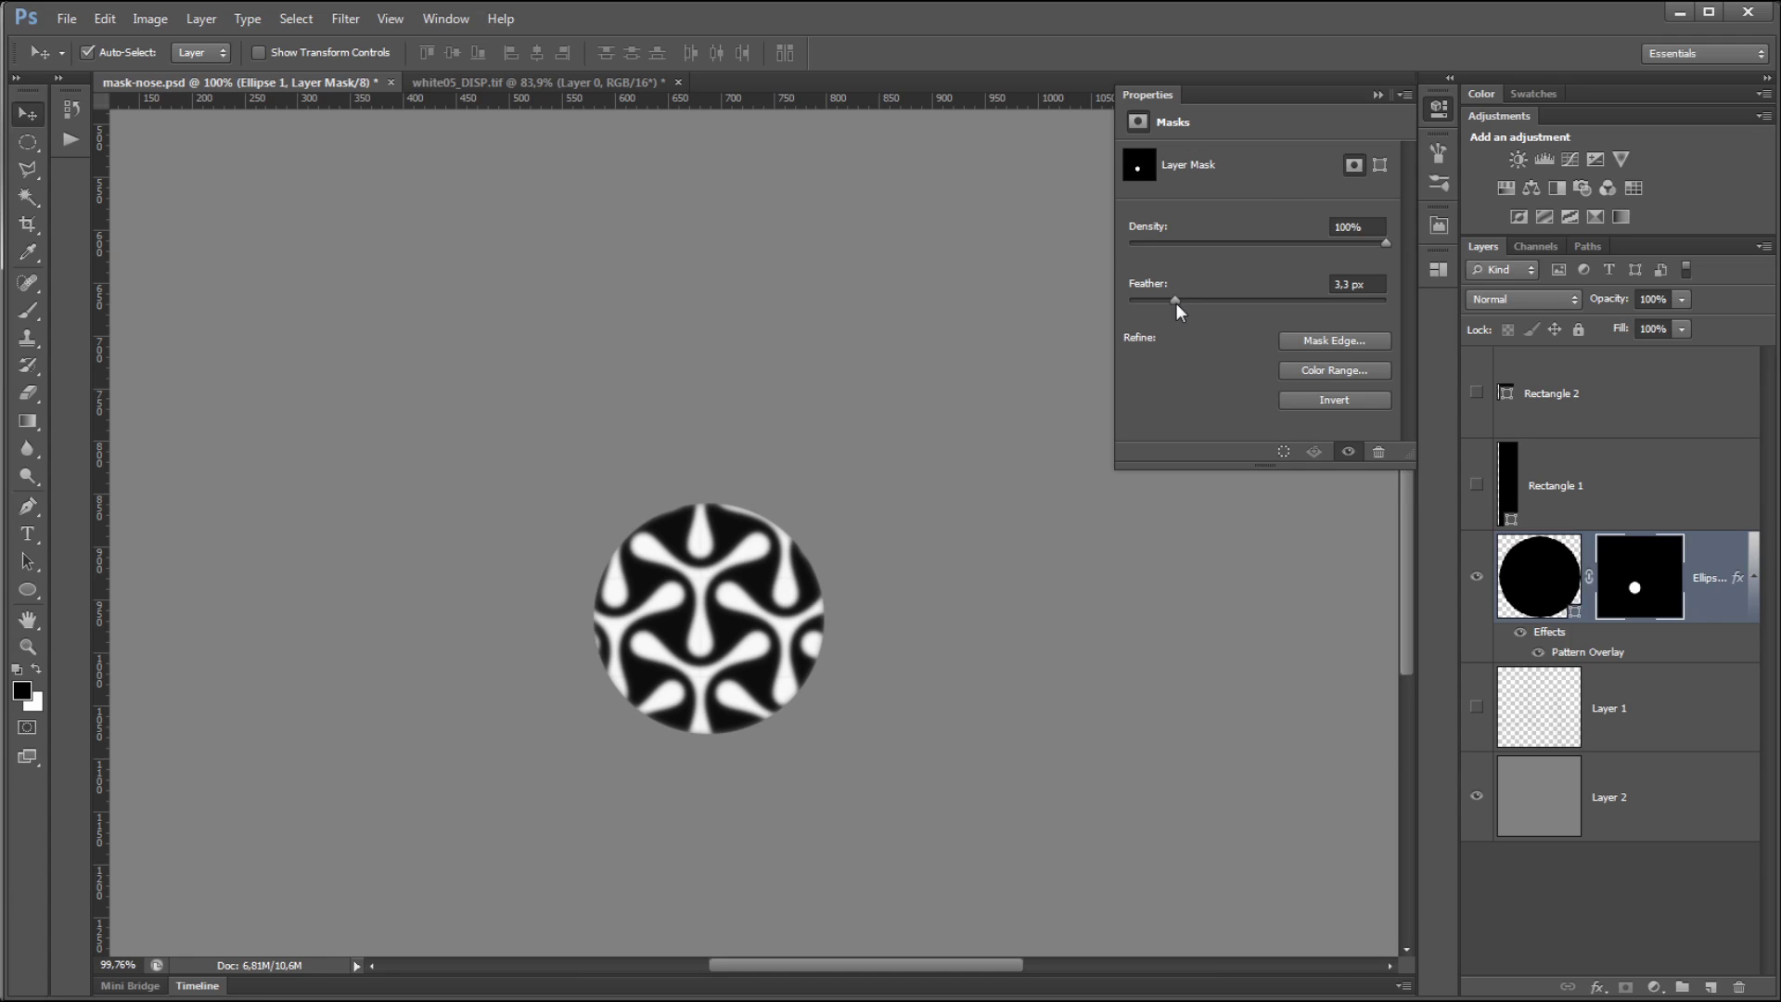
drag(1176, 302, 1244, 303)
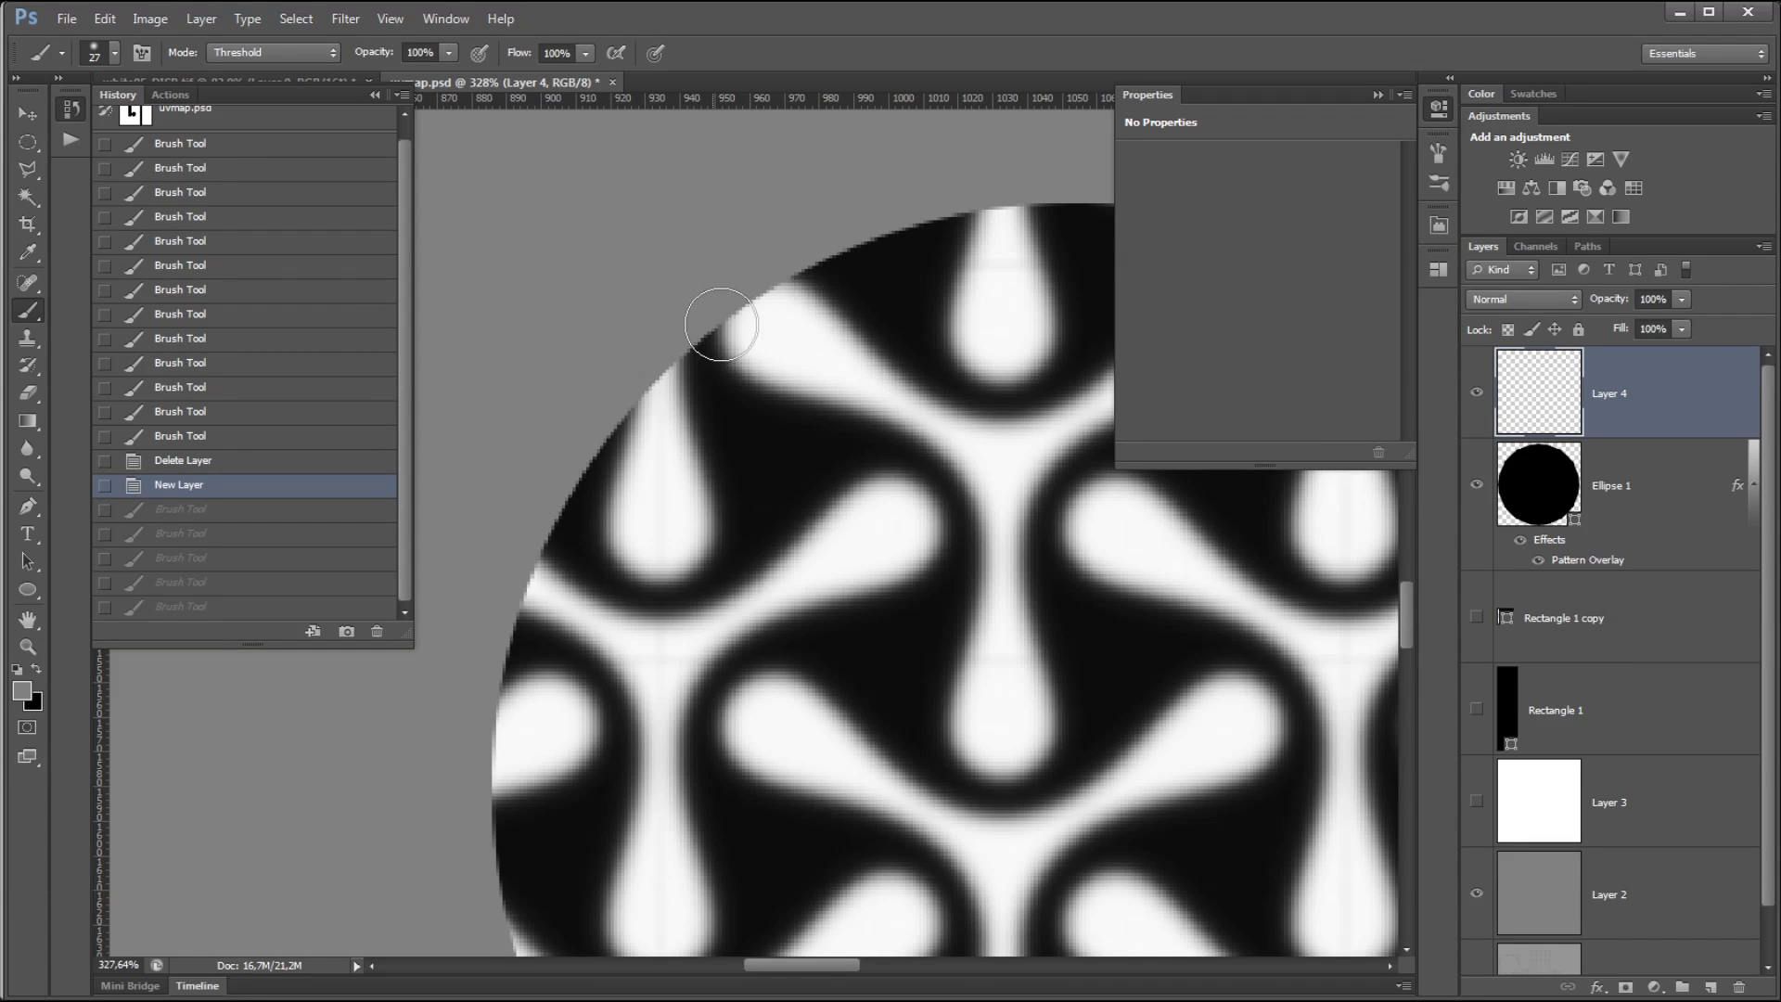
Brush strokes along the patterned circle's edge on the new layer
mouse_move(732, 310)
mouse_down()
mouse_move(572, 477)
mouse_move(527, 552)
mouse_move(613, 451)
mouse_move(545, 538)
mouse_move(489, 696)
mouse_up()
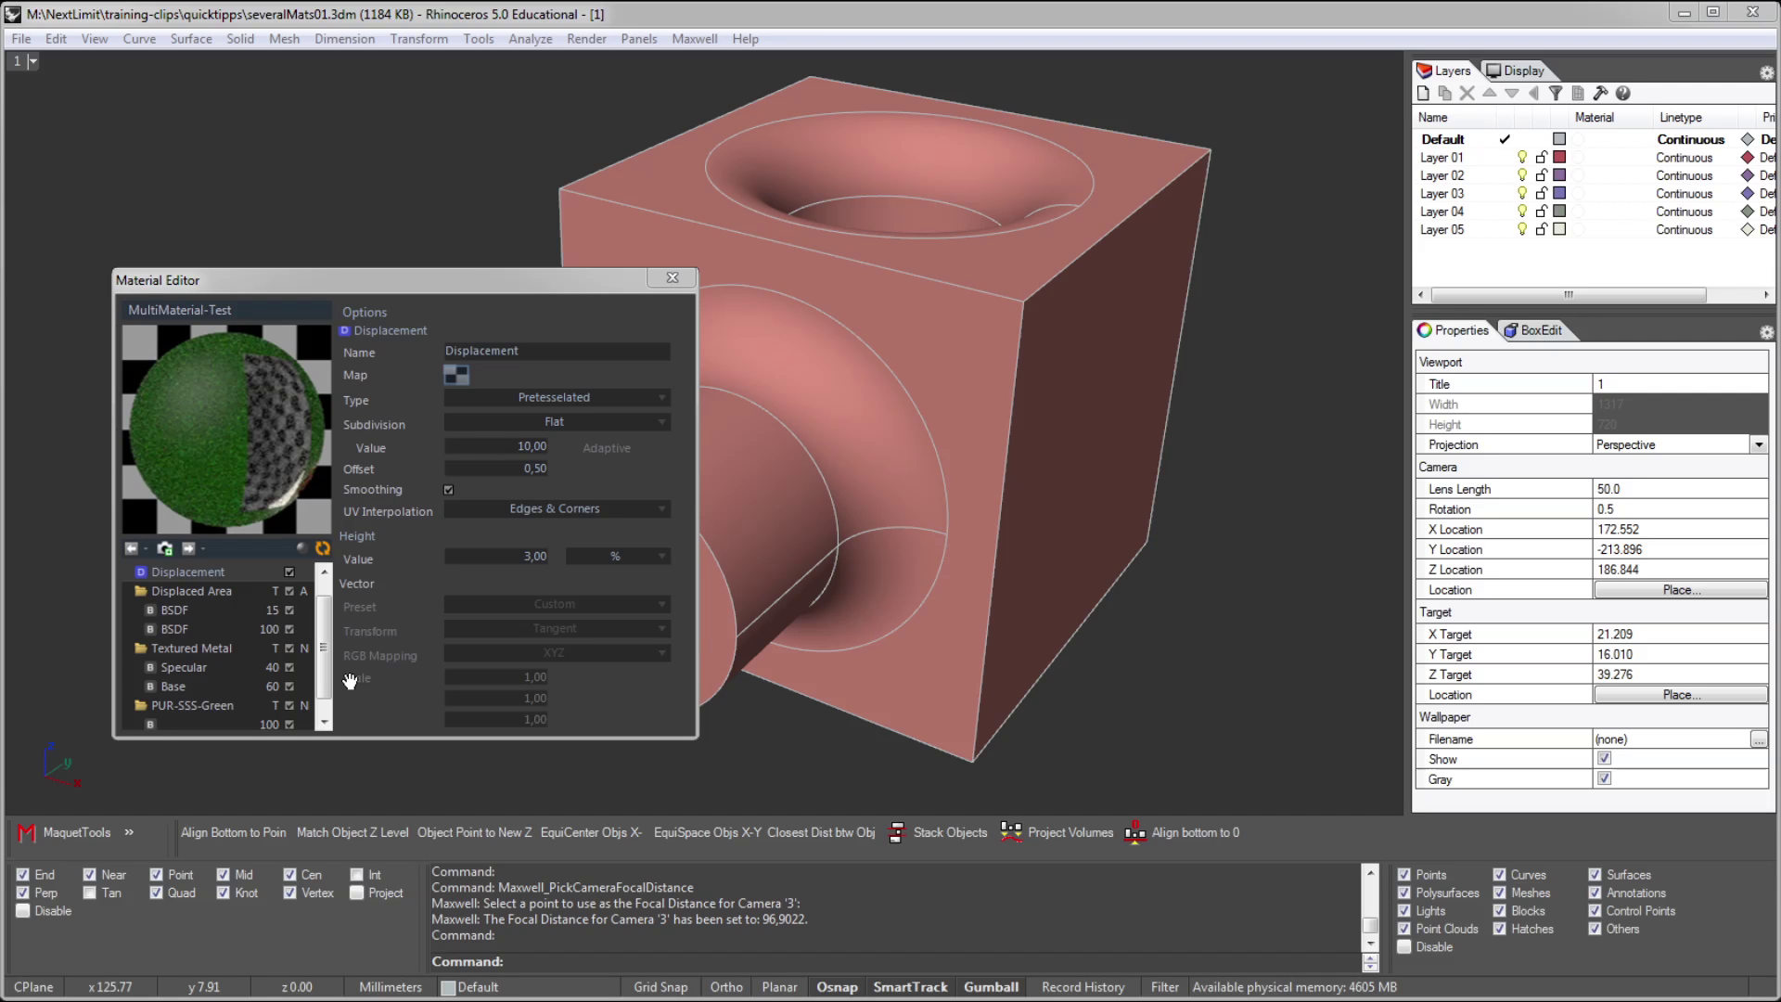
Set displacement.tif as the Displacement layer's map image
click(460, 375)
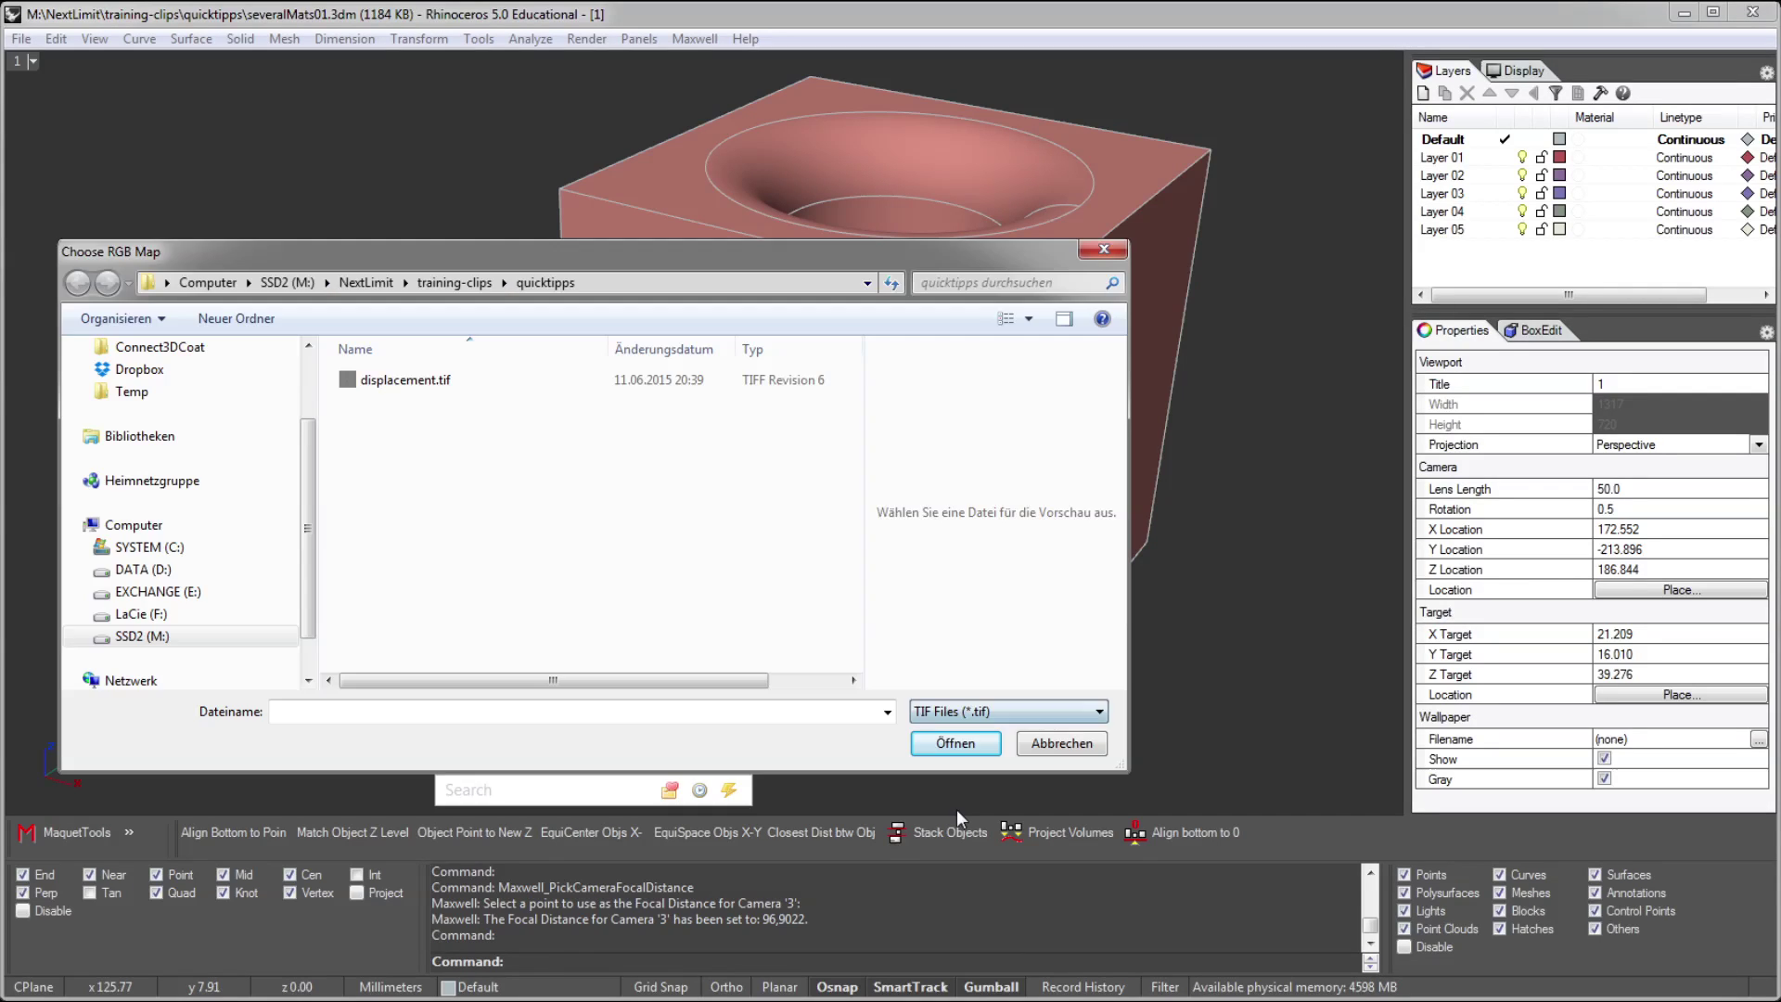
click(406, 382)
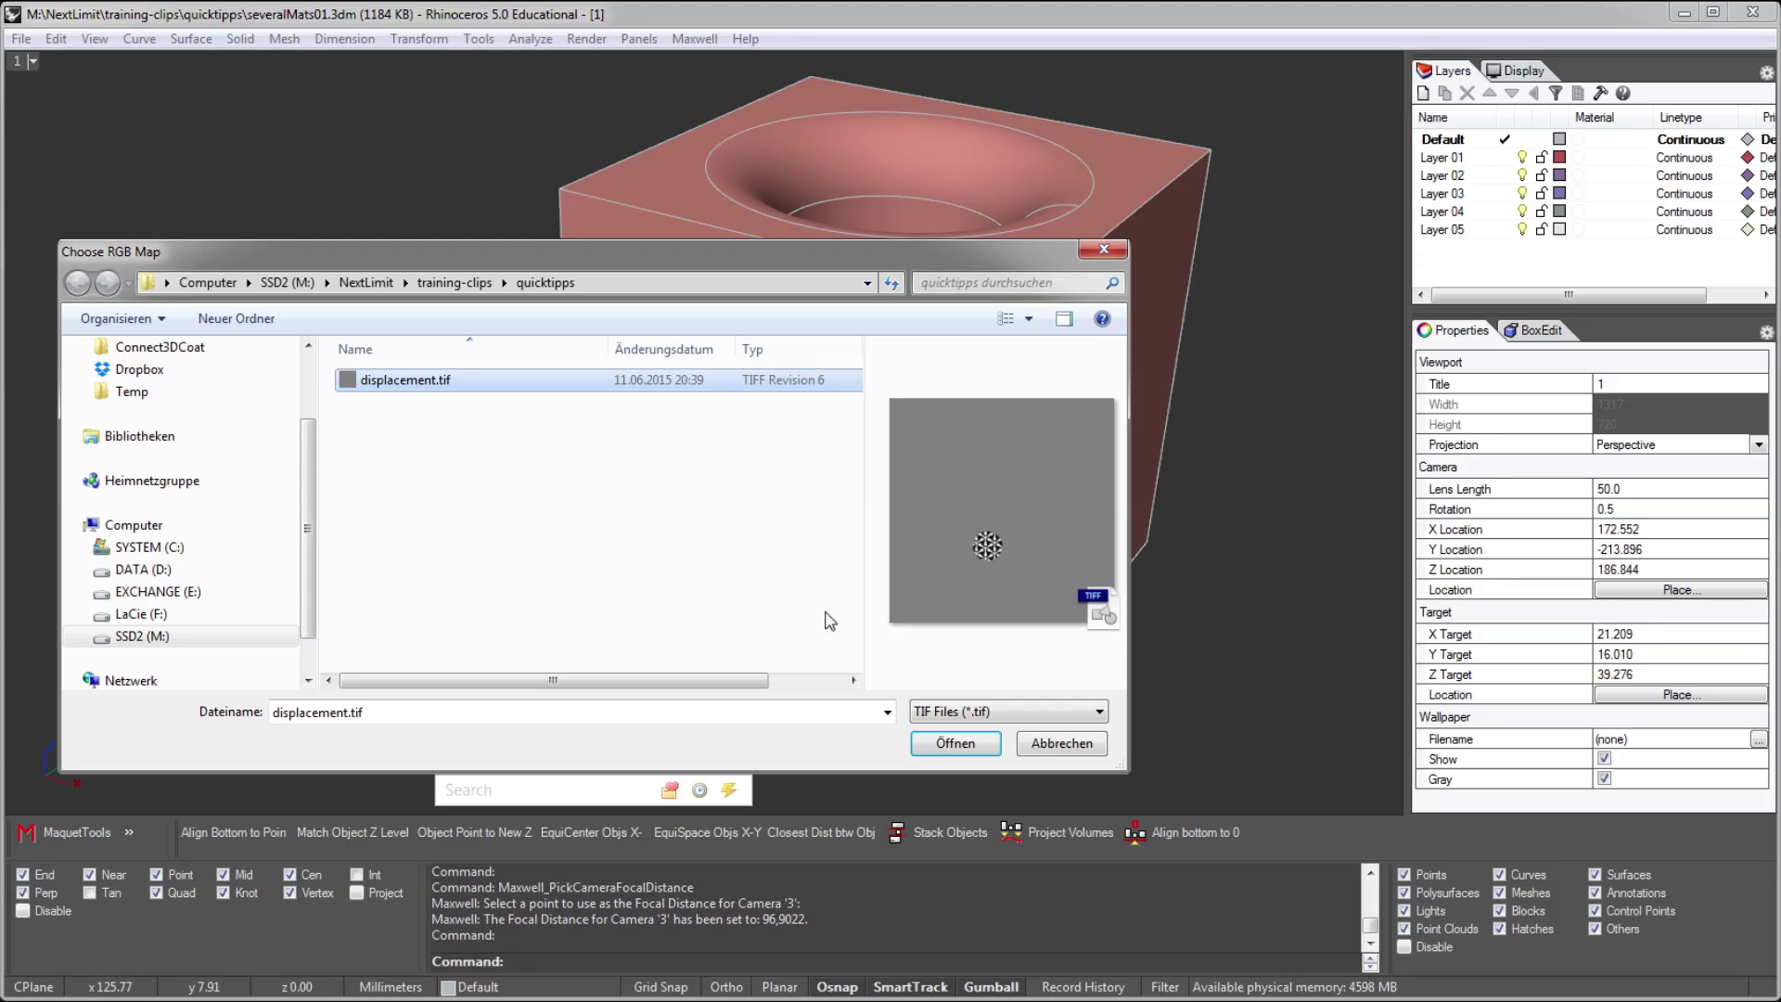
click(961, 747)
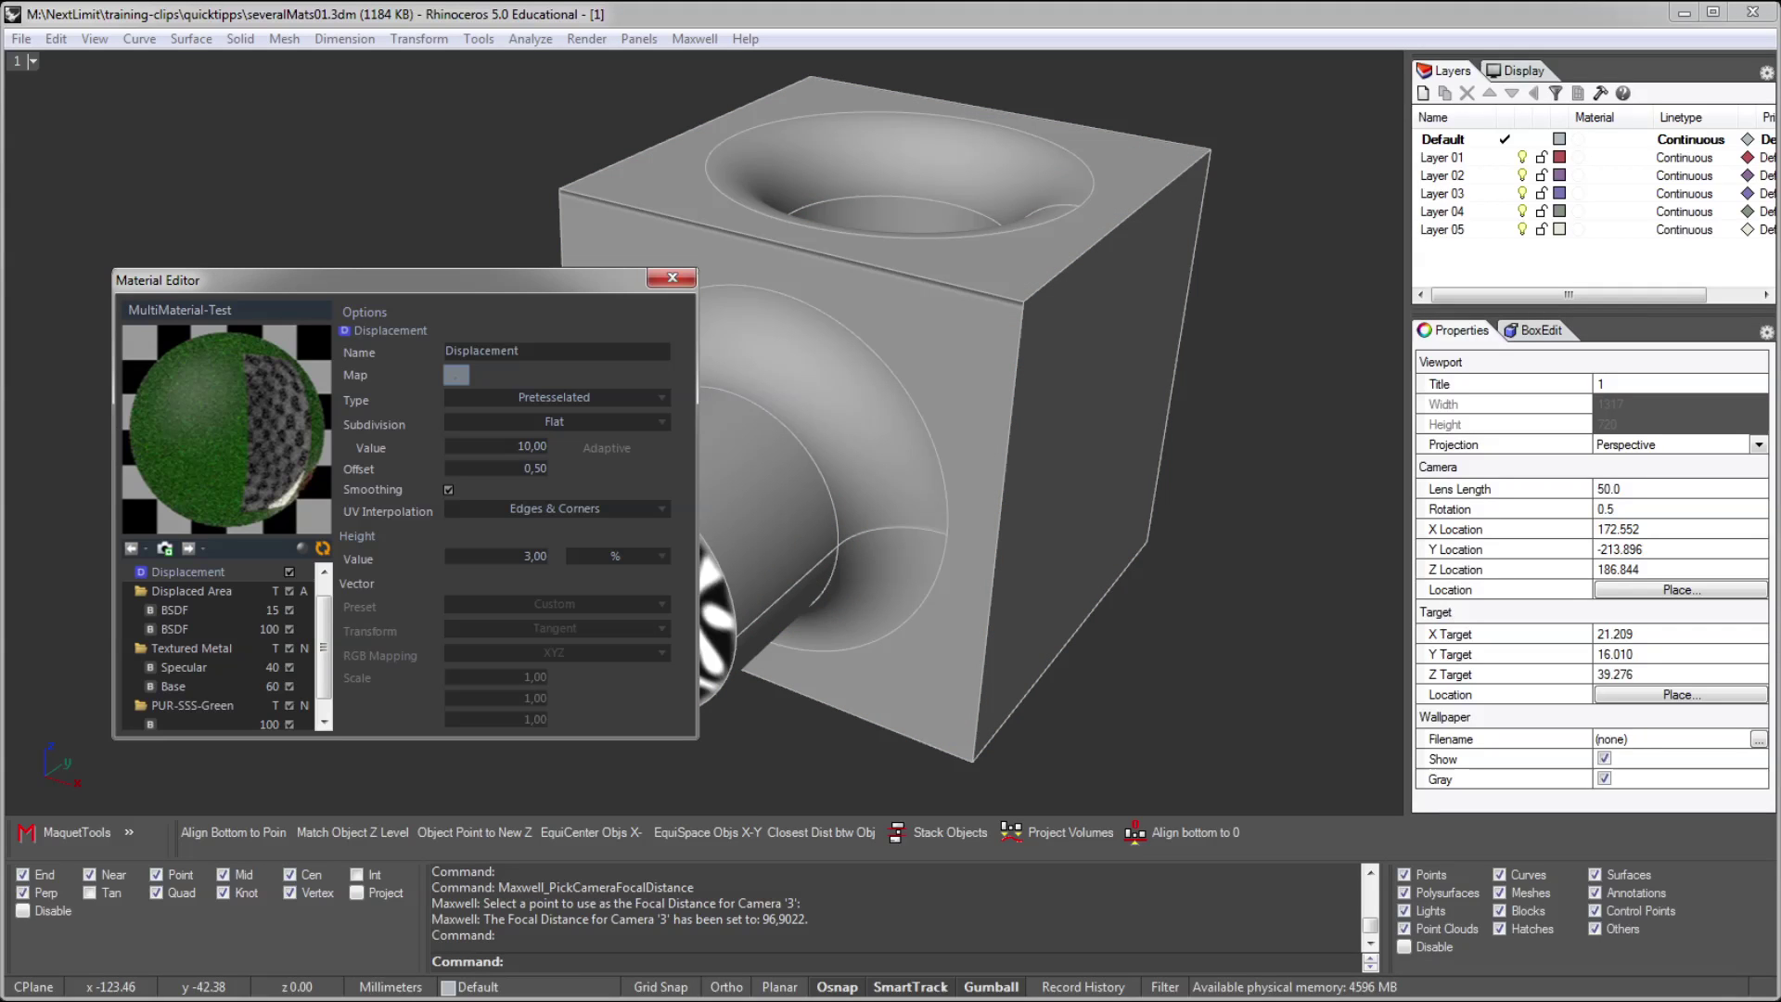